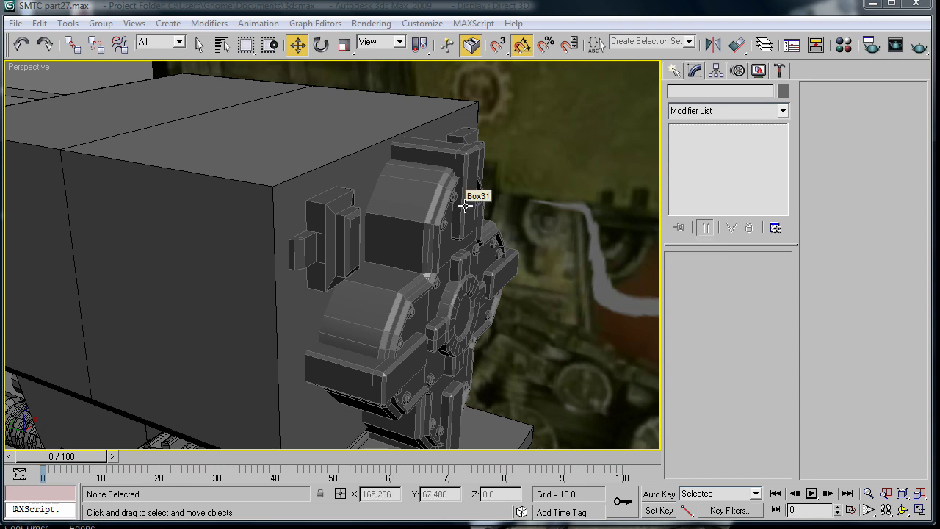
# Step: Create a six-sided cylinder, radius about 1.08 and height about 0.46, on the box's front face near its upper-left corner
pyautogui.keyDown('alt'); pyautogui.moveTo(465, 206); pyautogui.dragTo(445, 116, button='middle'); pyautogui.keyUp('alt')
pyautogui.click(674, 71)
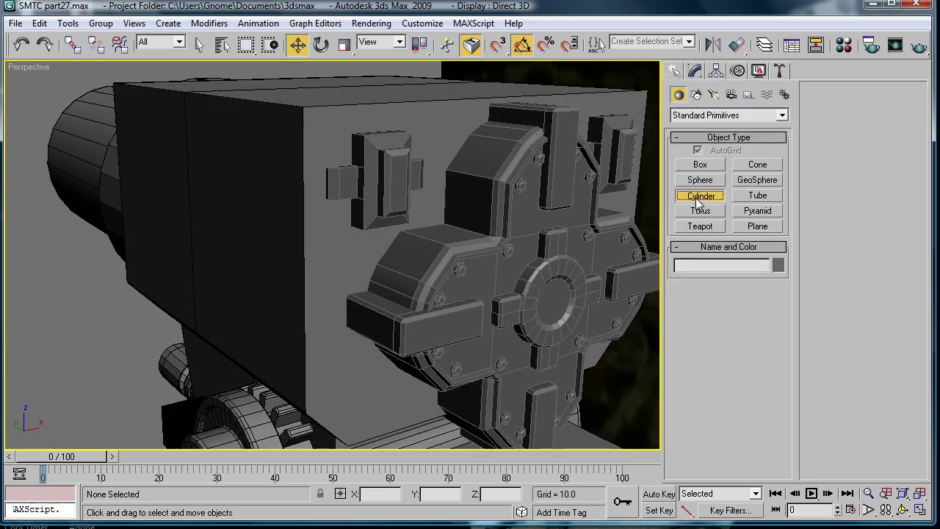
pyautogui.moveTo(446, 189); pyautogui.dragTo(478, 256, button='middle')
pyautogui.scroll(3, 478, 256)
pyautogui.moveTo(374, 164); pyautogui.dragTo(382, 183)
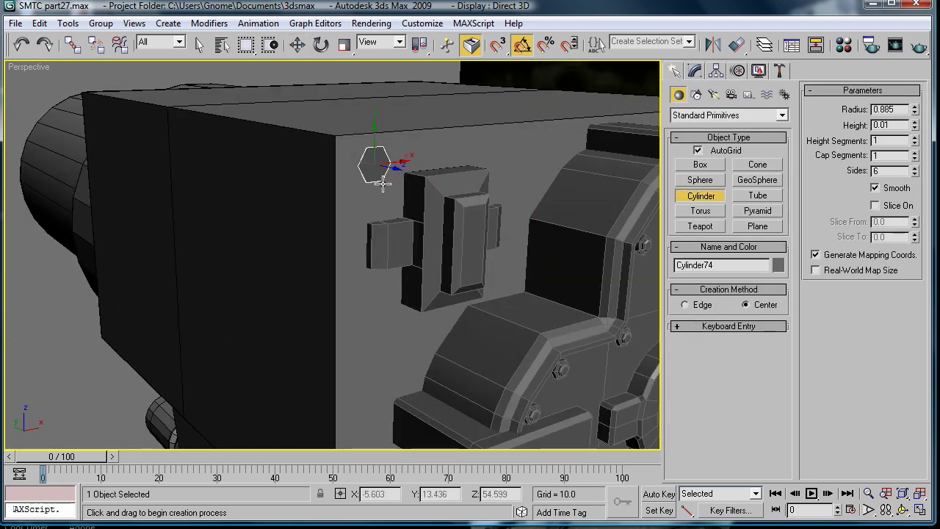
pyautogui.click(392, 188)
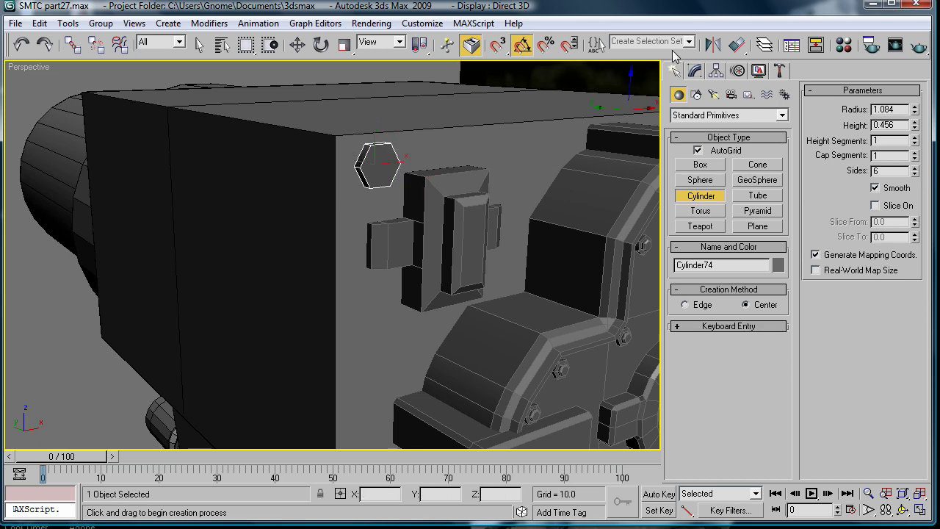
# Step: Convert the hexagonal cylinder to an editable poly and inset its front polygon by 0.33
pyautogui.click(697, 69)
pyautogui.rightClick(723, 140)
pyautogui.click(721, 150)
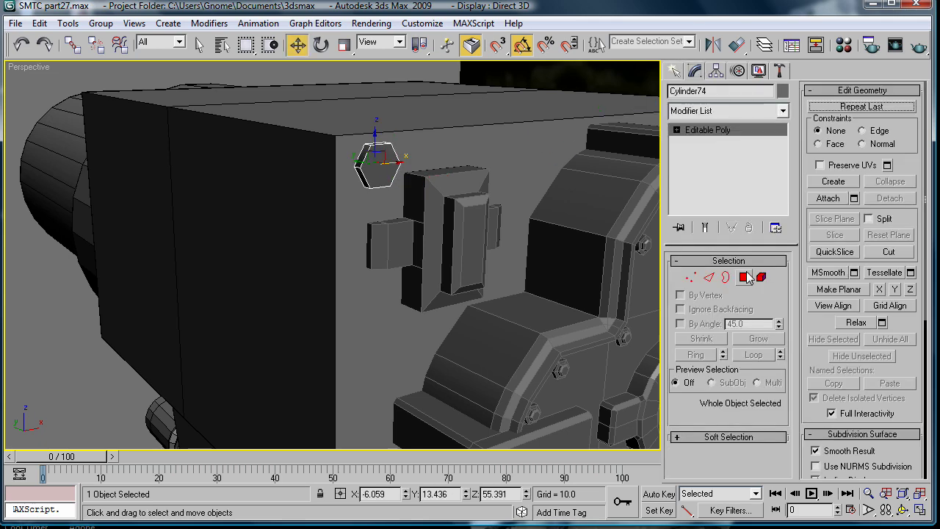
pyautogui.click(744, 277)
pyautogui.click(377, 163)
pyautogui.keyDown('alt'); pyautogui.moveTo(436, 178); pyautogui.dragTo(477, 184, button='middle'); pyautogui.keyUp('alt')
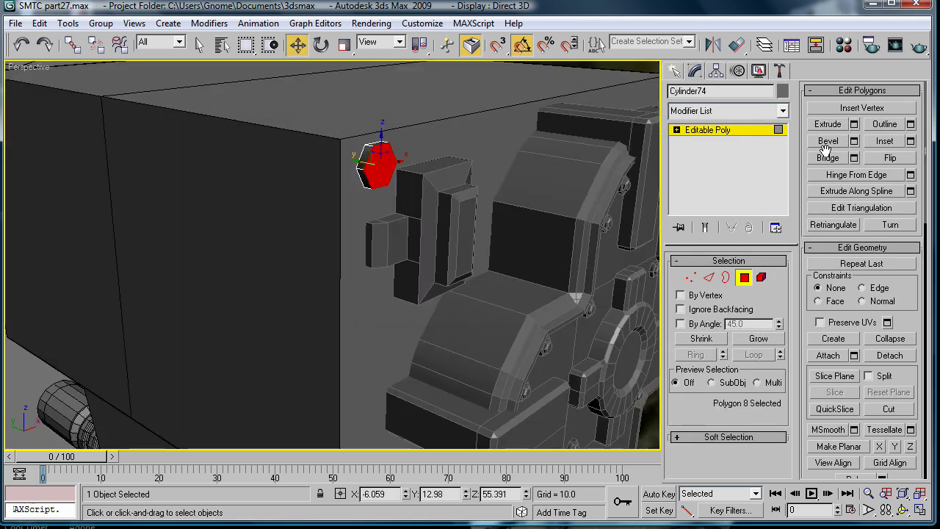
pyautogui.click(910, 141)
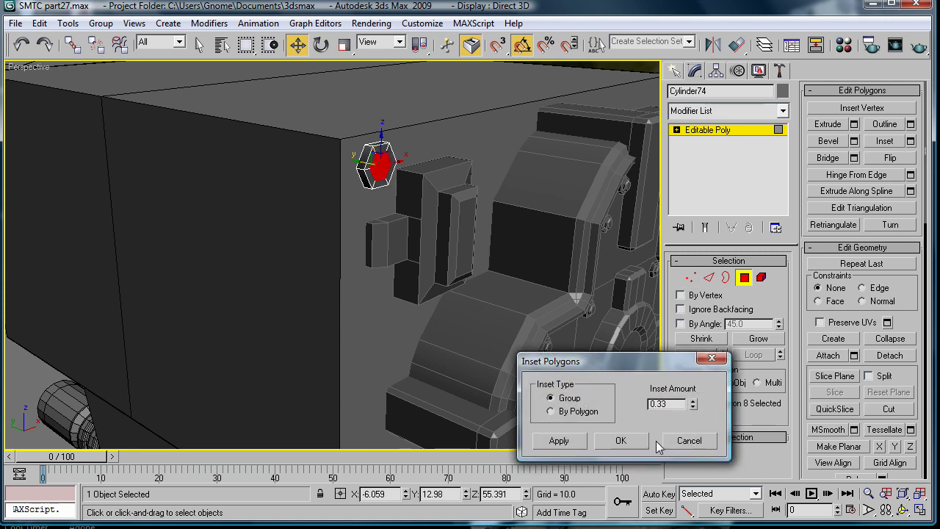
pyautogui.click(620, 441)
# Step: Extrude the inset hexagonal polygon a short distance outward to form the bolt head's raised centre
pyautogui.click(853, 124)
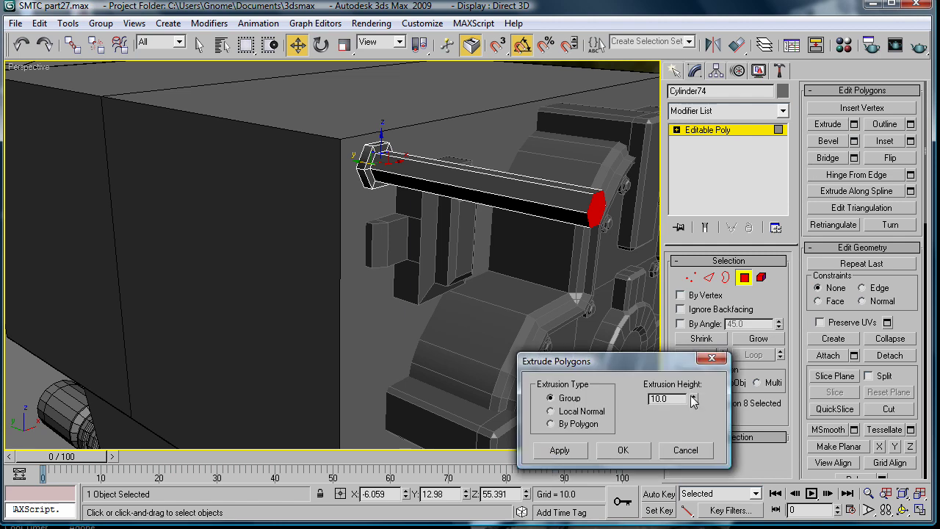
pyautogui.moveTo(692, 400); pyautogui.dragTo(686, 467)
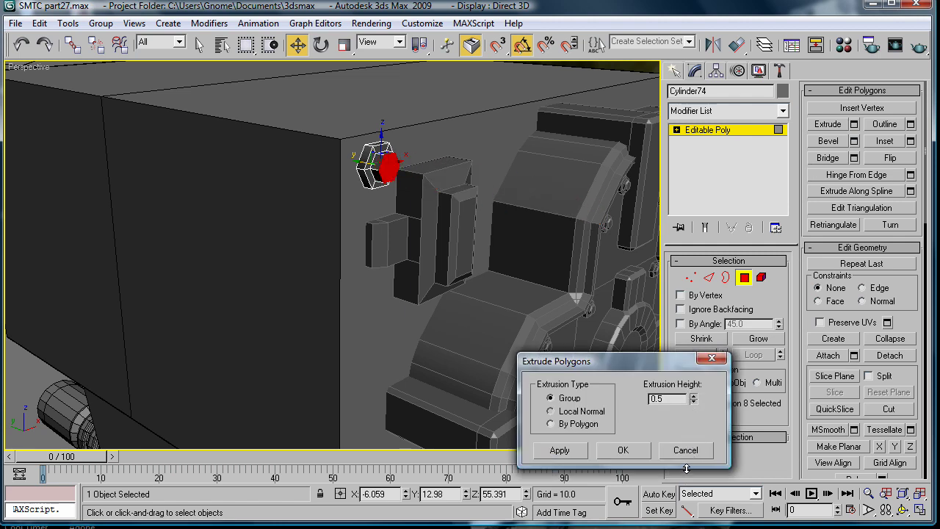
pyautogui.click(640, 452)
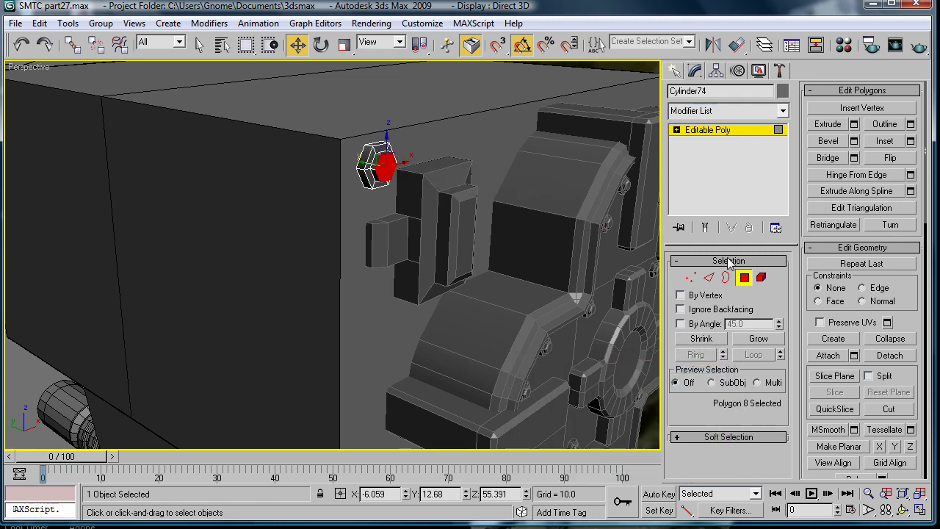
# Step: Chamfer the outline edges of the bolt's extruded front polygon by 0.12
pyautogui.click(707, 277)
pyautogui.click(854, 159)
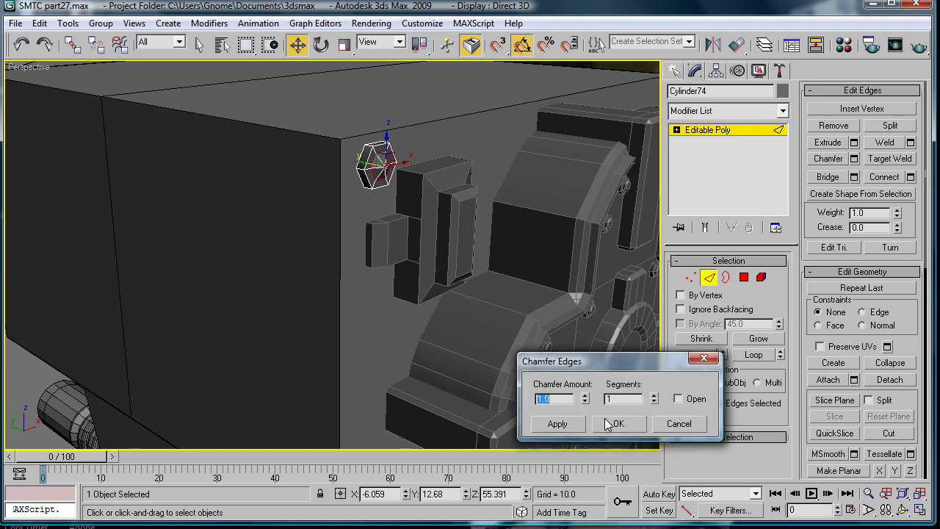
pyautogui.moveTo(584, 398); pyautogui.dragTo(579, 461)
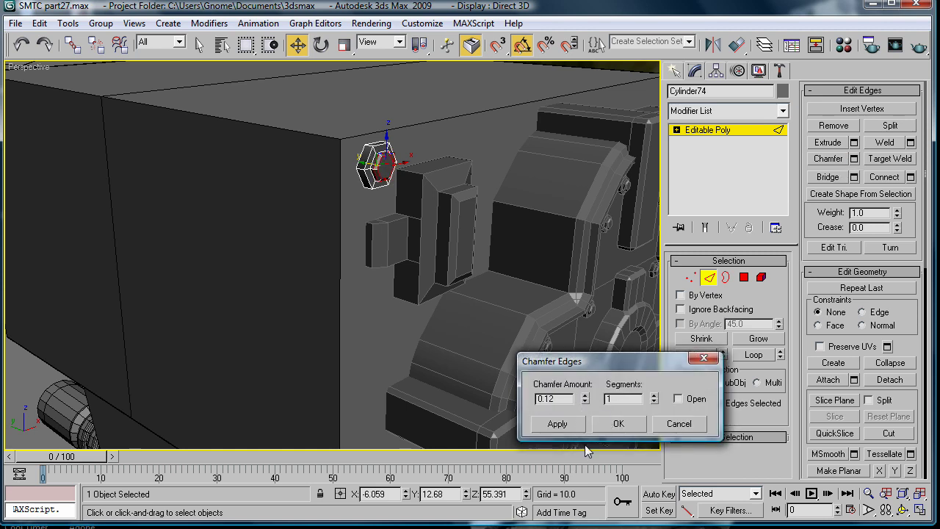
pyautogui.click(617, 423)
pyautogui.click(732, 130)
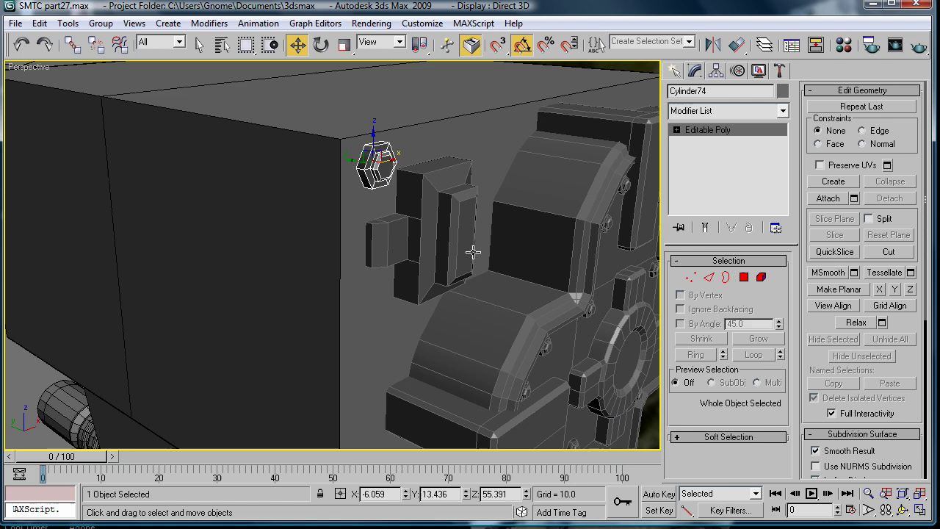
# Step: In the front view, copy the bolt horizontally to the front plate's upper-right corner
pyautogui.press('f')
pyautogui.scroll(3, 450, 237)
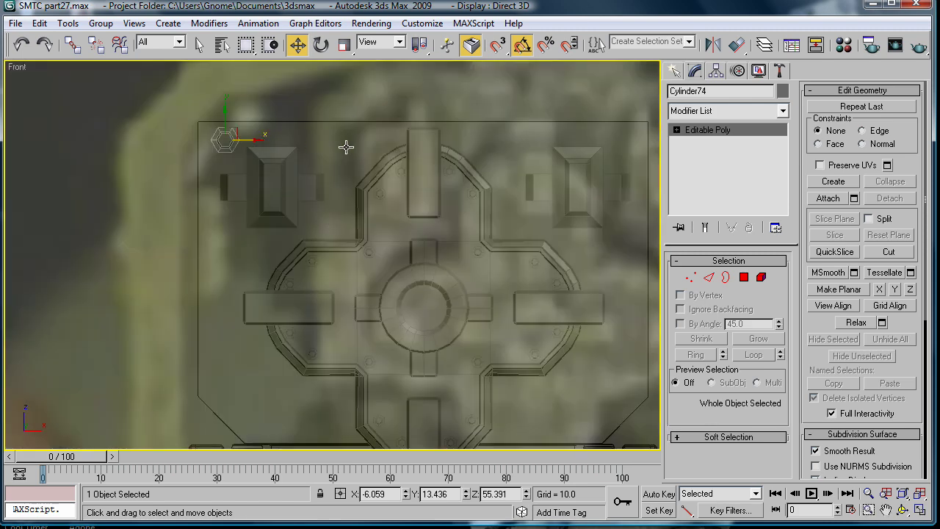
pyautogui.scroll(-5, 319, 157)
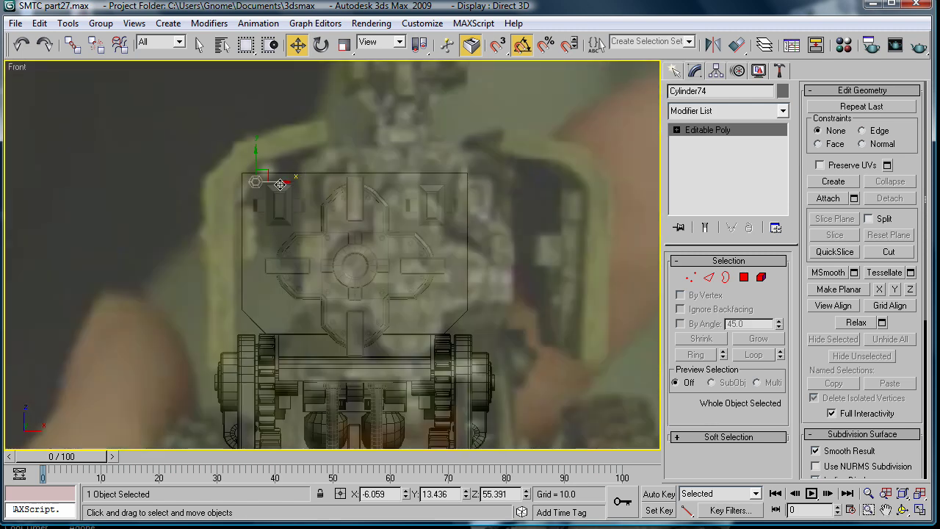
pyautogui.keyDown('shift'); pyautogui.moveTo(280, 183); pyautogui.dragTo(481, 212); pyautogui.keyUp('shift')
pyautogui.click(471, 328)
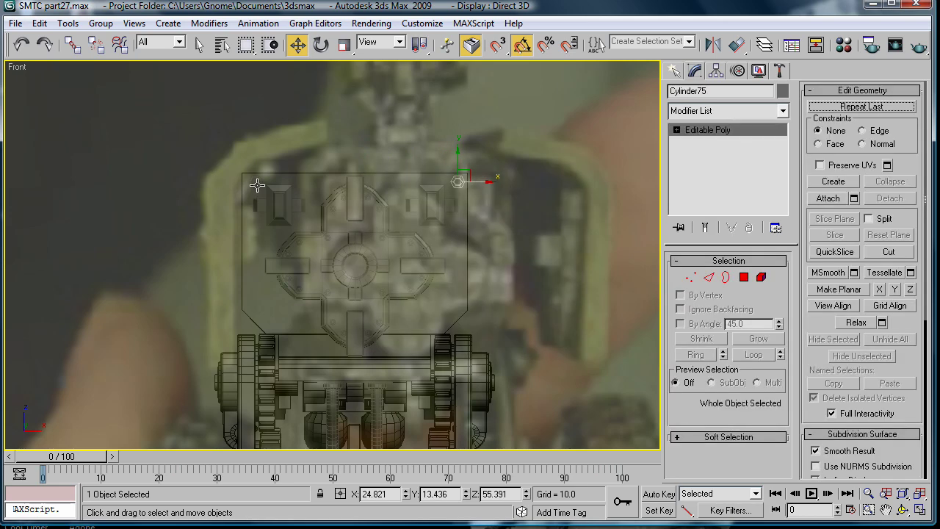
# Step: Select both upper corner bolts, nudge them into symmetric position and copy them down to just above the plate's bevelled lower corners
pyautogui.keyDown('ctrl'); pyautogui.click(258, 180); pyautogui.keyUp('ctrl')
pyautogui.scroll(2, 368, 174)
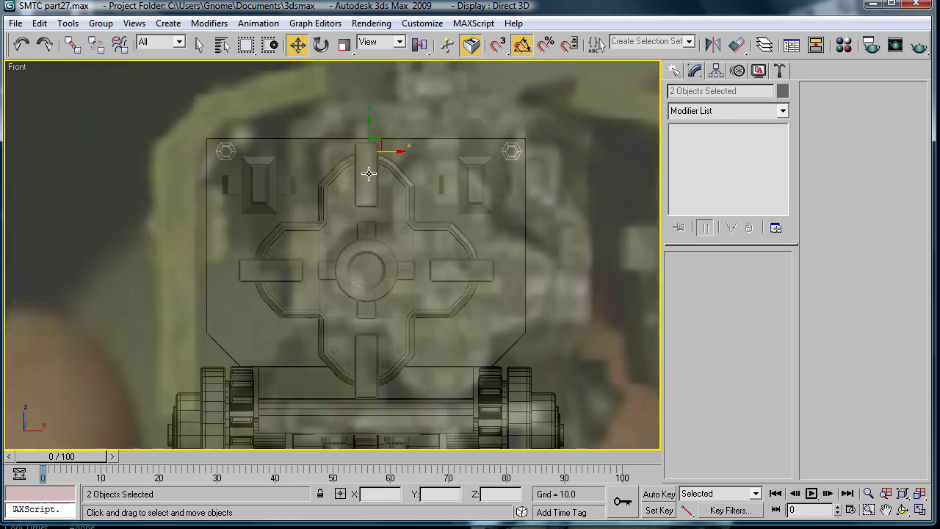
pyautogui.moveTo(392, 149)
pyautogui.mouseDown()
pyautogui.moveTo(371, 173)
pyautogui.moveTo(403, 299)
pyautogui.mouseUp()
pyautogui.click(482, 330)
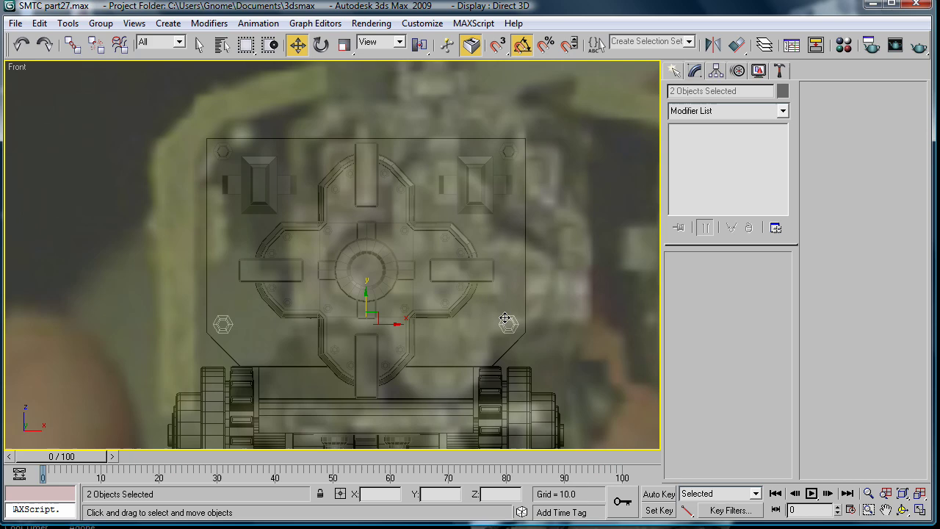
# Step: Copy the lower-right bolt to the lower end of the bevelled corner, and copy that bolt across to the opposite side
pyautogui.click(505, 321)
pyautogui.click(505, 320)
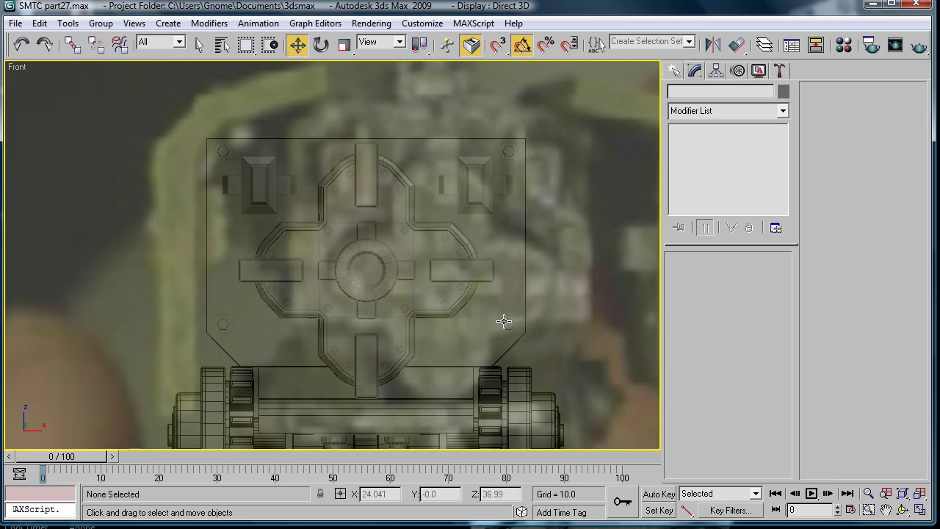
pyautogui.click(508, 323)
pyautogui.click(510, 336)
pyautogui.moveTo(510, 336)
pyautogui.keyDown('shift'); pyautogui.mouseDown()
pyautogui.moveTo(499, 348)
pyautogui.moveTo(272, 371)
pyautogui.mouseUp(); pyautogui.keyUp('shift')
pyautogui.click(470, 329)
pyautogui.click(471, 330)
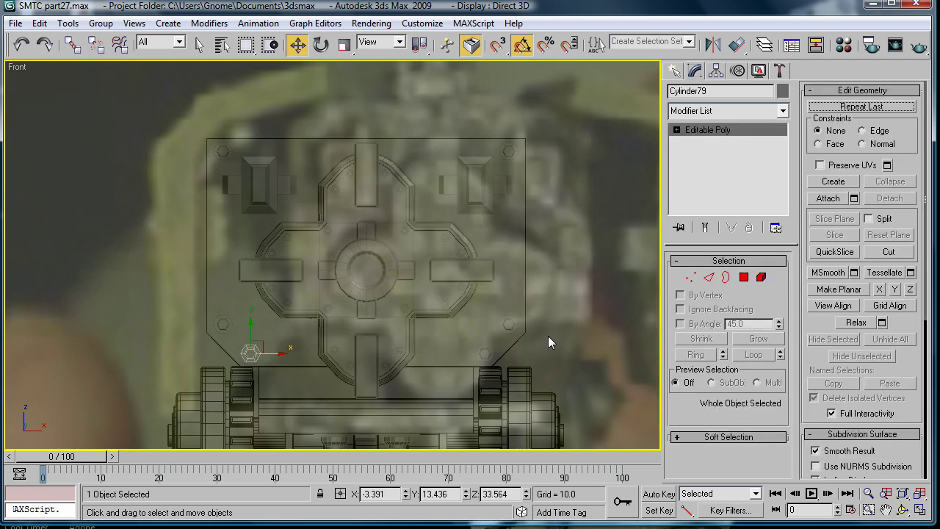
# Step: Copy the bolt above the lower-right bevel inward and lower it slightly into the cross-shaped cover's lower-right notch
pyautogui.click(503, 325)
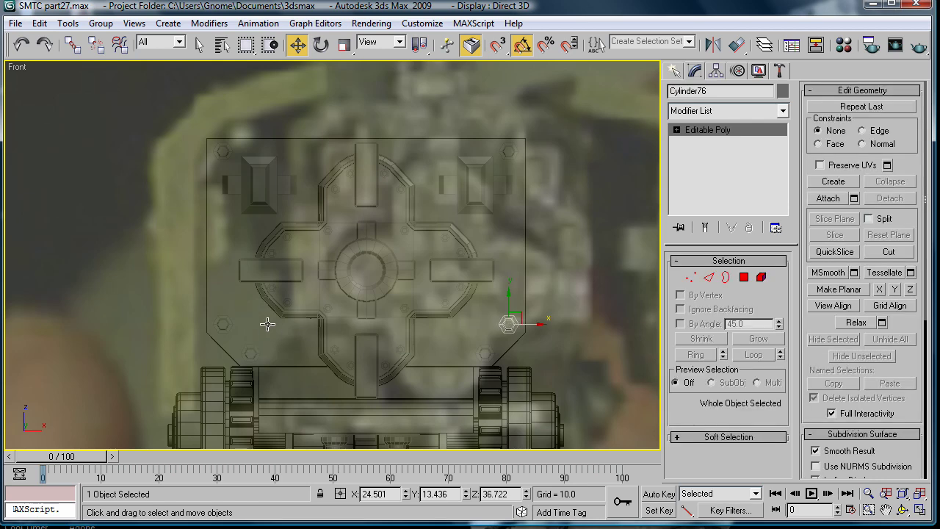
pyautogui.keyDown('shift'); pyautogui.moveTo(533, 321); pyautogui.dragTo(452, 348); pyautogui.keyUp('shift')
pyautogui.click(473, 330)
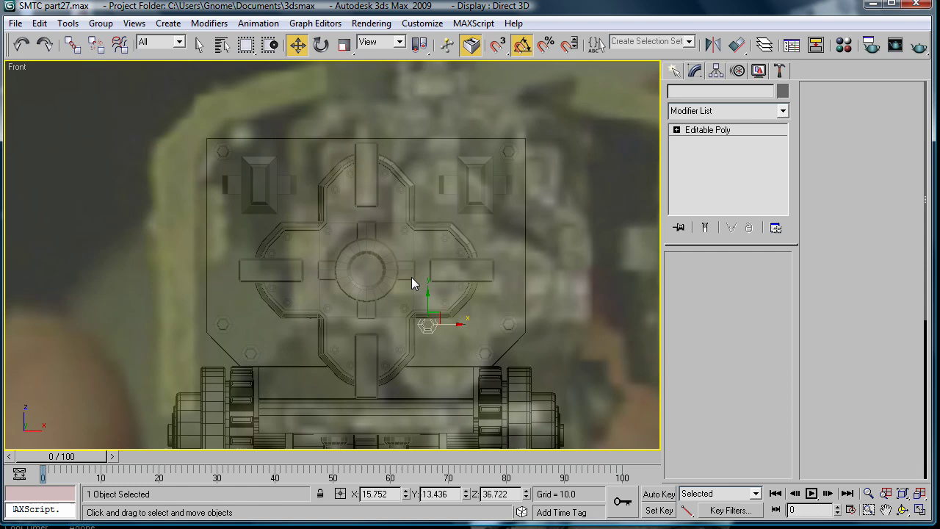
pyautogui.moveTo(428, 294); pyautogui.dragTo(431, 303)
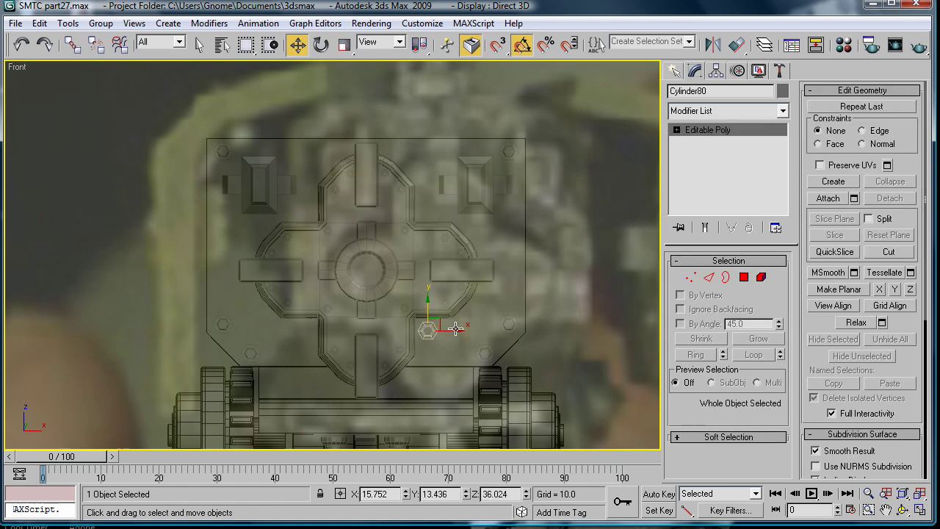
pyautogui.keyDown('ctrl'); pyautogui.moveTo(337, 331); pyautogui.dragTo(338, 336); pyautogui.keyUp('ctrl')
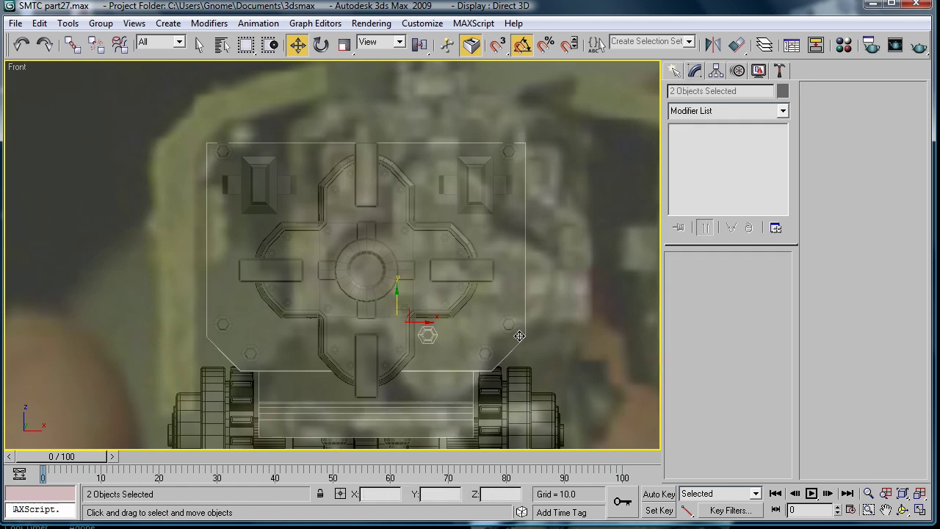
pyautogui.hotkey('ctrl', 'z')
pyautogui.hotkey('ctrl', 'z')
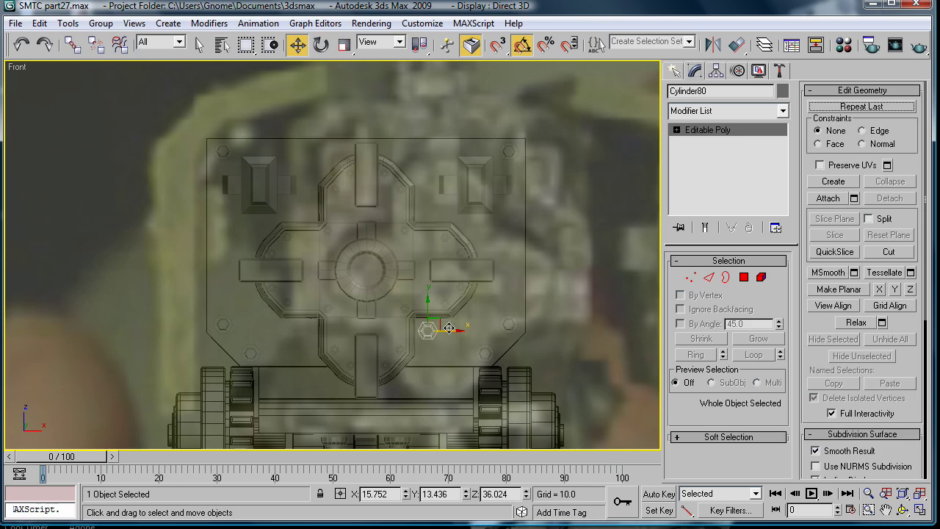
# Step: Copy the notch bolt across to the cross's lower-left notch, and copy both bolts up to the two upper notches
pyautogui.keyDown('shift'); pyautogui.moveTo(448, 327); pyautogui.dragTo(326, 329); pyautogui.keyUp('shift')
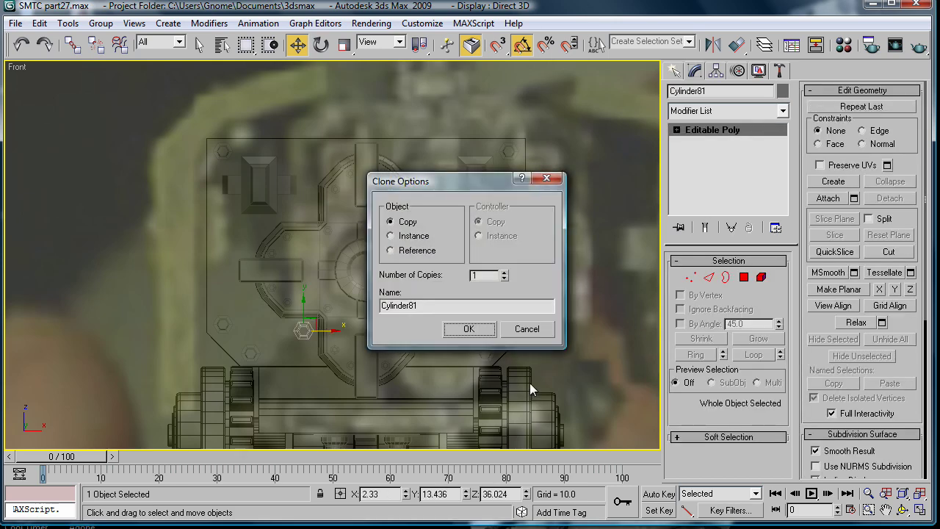
pyautogui.click(470, 329)
pyautogui.keyDown('ctrl'); pyautogui.click(427, 330); pyautogui.keyUp('ctrl')
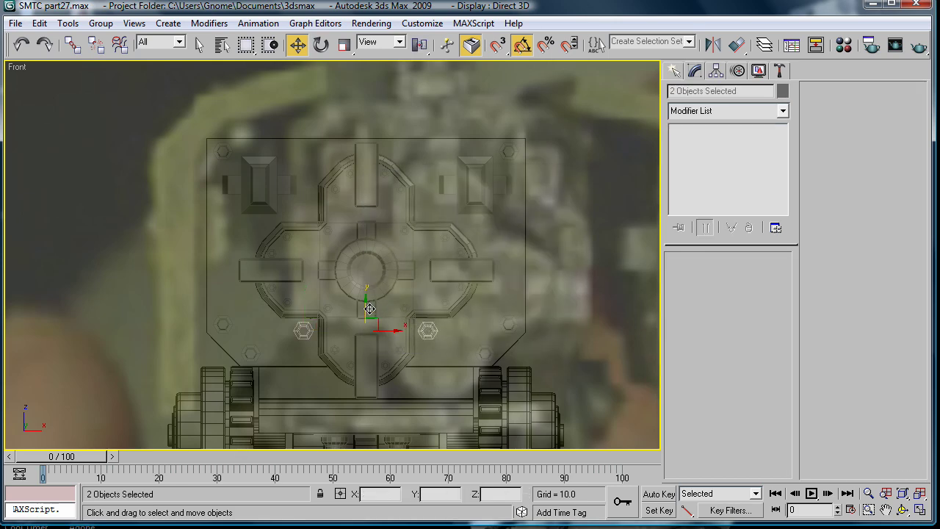
pyautogui.moveTo(370, 308)
pyautogui.mouseDown()
pyautogui.moveTo(345, 180)
pyautogui.moveTo(348, 194)
pyautogui.mouseUp()
pyautogui.click(454, 324)
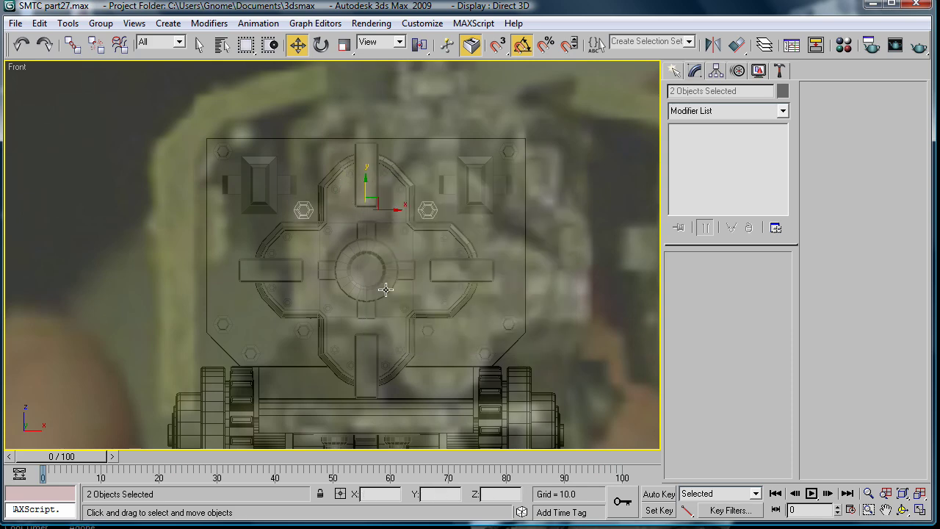
# Step: In the perspective view, select the front-face polygons of the large box behind the bolts
pyautogui.press('p')
pyautogui.moveTo(419, 267); pyautogui.dragTo(353, 264, button='middle')
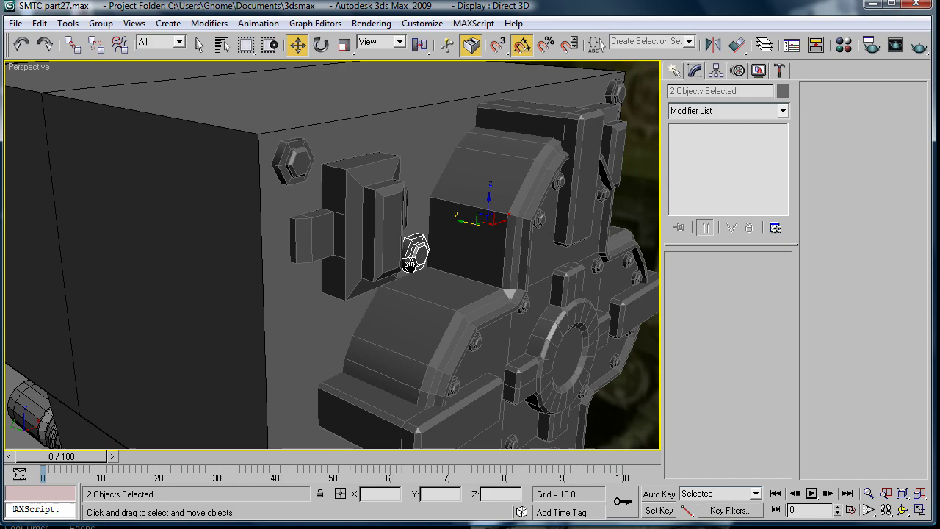
pyautogui.scroll(-4, 476, 297)
pyautogui.keyDown('alt'); pyautogui.moveTo(478, 297); pyautogui.dragTo(540, 264, button='middle'); pyautogui.keyUp('alt')
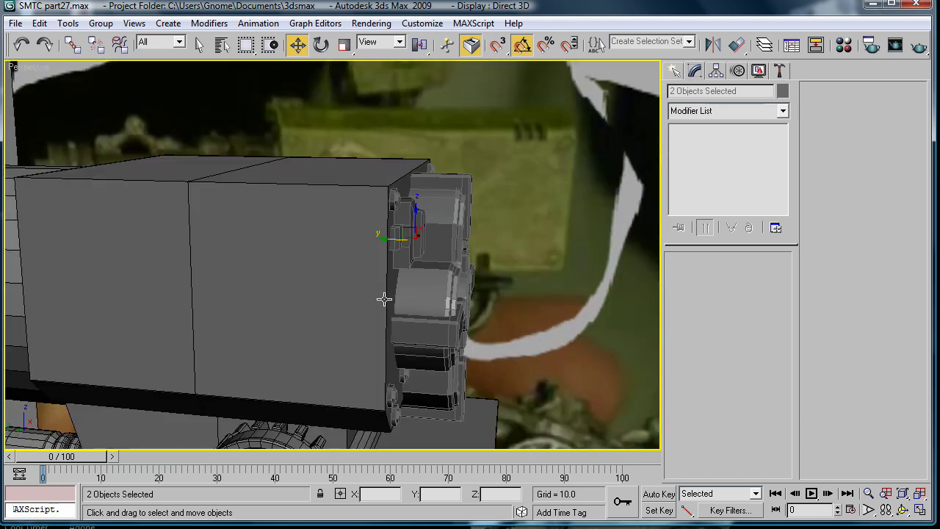
pyautogui.keyDown('alt'); pyautogui.moveTo(405, 227); pyautogui.dragTo(370, 184, button='middle'); pyautogui.keyUp('alt')
pyautogui.click(355, 193)
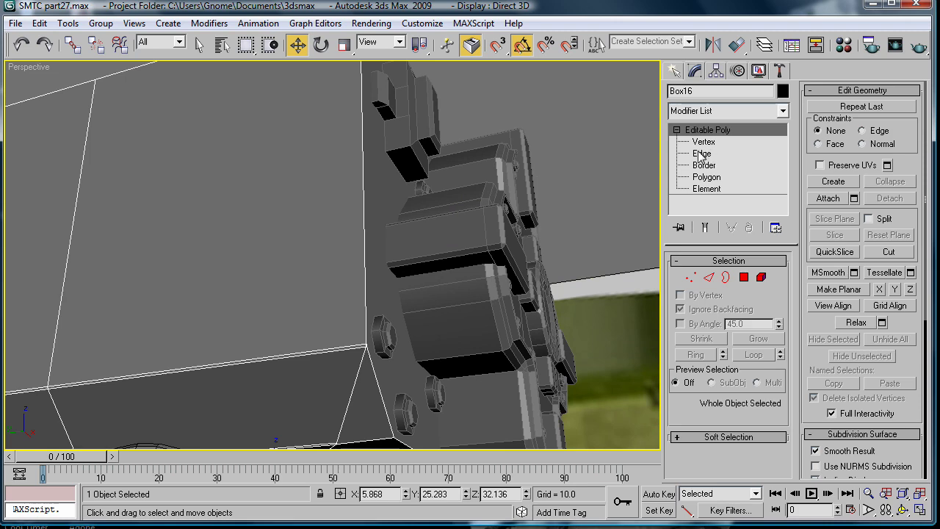
pyautogui.click(701, 154)
pyautogui.click(770, 176)
pyautogui.click(376, 182)
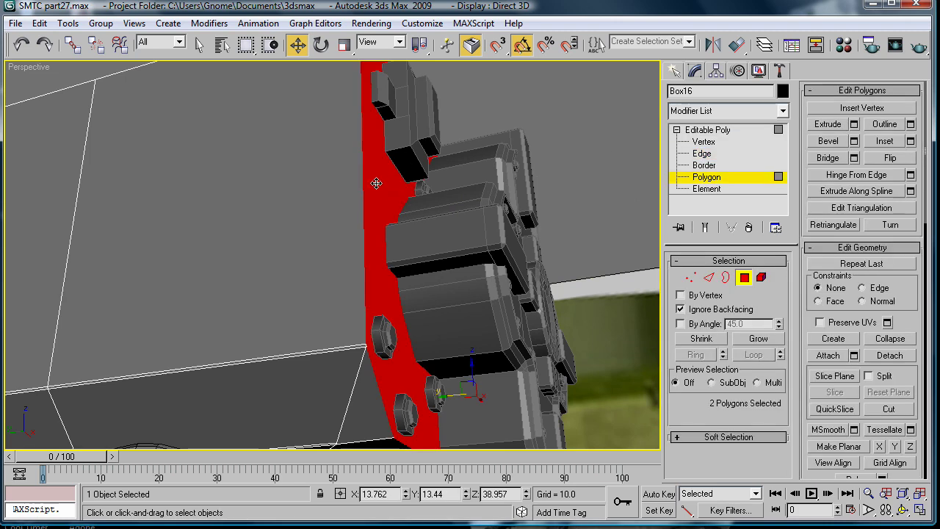
# Step: Convert the front-face polygon selection to edges and try a one-segment chamfer of 0.722 on them
pyautogui.keyDown('alt'); pyautogui.moveTo(577, 240); pyautogui.dragTo(514, 276, button='middle'); pyautogui.keyUp('alt')
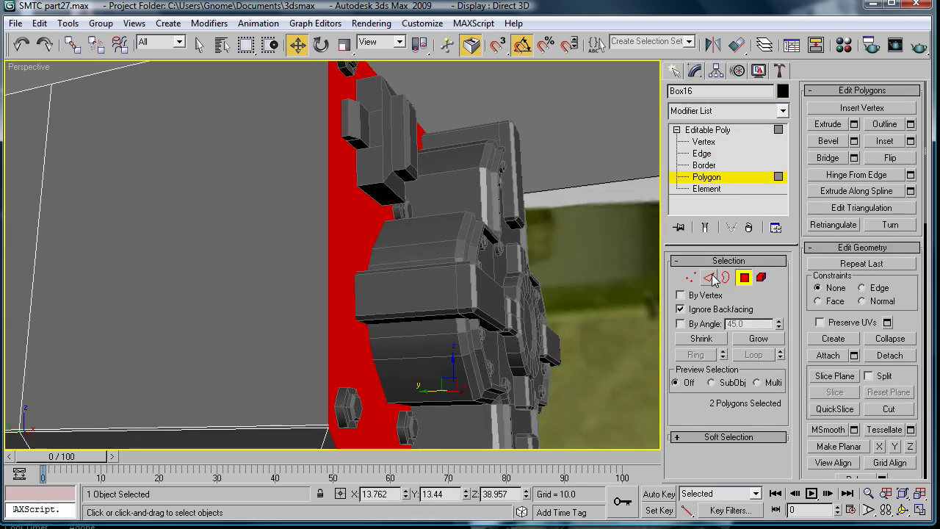
pyautogui.keyDown('ctrl'); pyautogui.click(710, 276); pyautogui.keyUp('ctrl')
pyautogui.moveTo(453, 306); pyautogui.dragTo(445, 203, button='middle')
pyautogui.scroll(5, 336, 307)
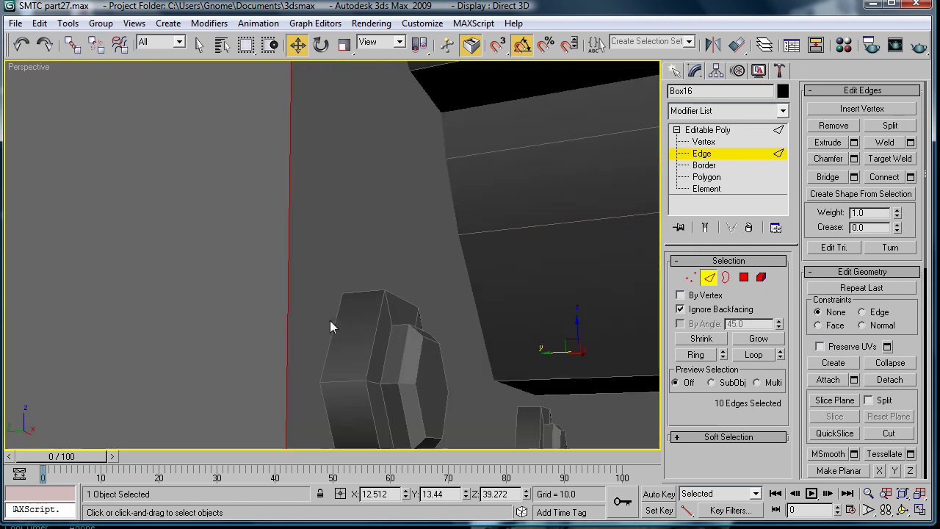
pyautogui.moveTo(330, 320); pyautogui.dragTo(411, 173, button='middle')
pyautogui.scroll(3, 387, 155)
pyautogui.scroll(-1, 412, 172)
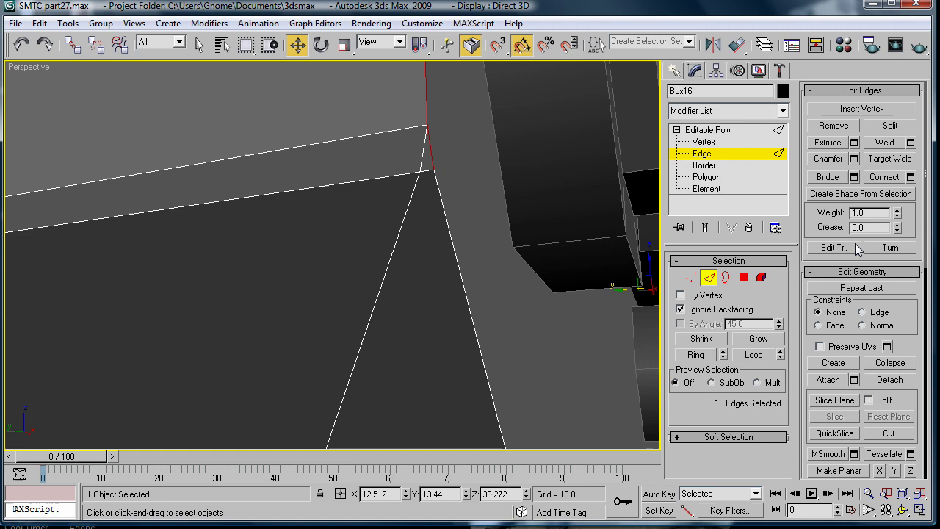
pyautogui.click(853, 159)
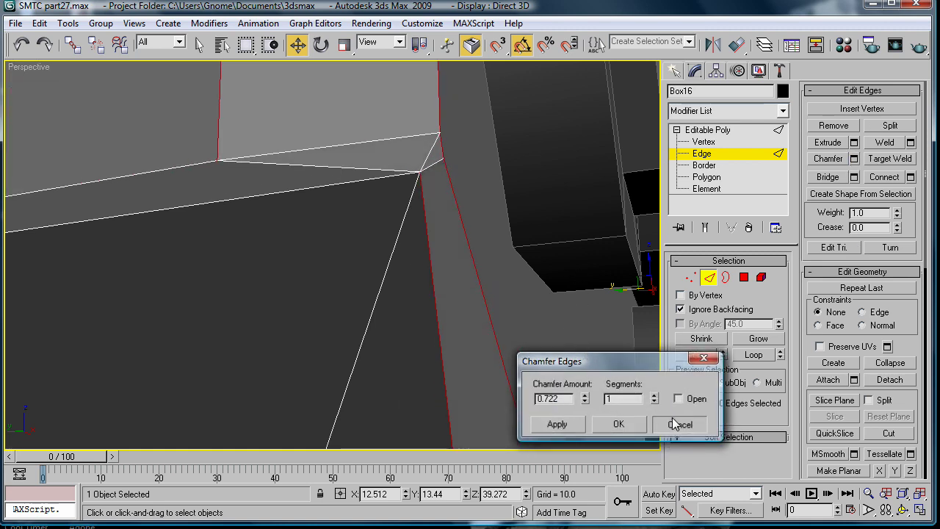
pyautogui.click(678, 424)
# Step: Target-weld the stray vertex at the upper corner of the box's lower bevel to the front corner vertex beside it
pyautogui.click(702, 142)
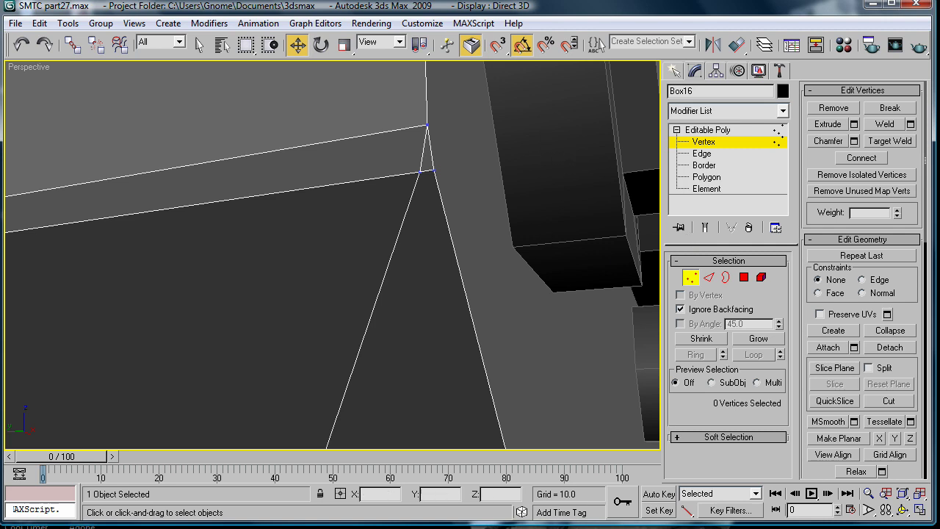
pyautogui.click(882, 142)
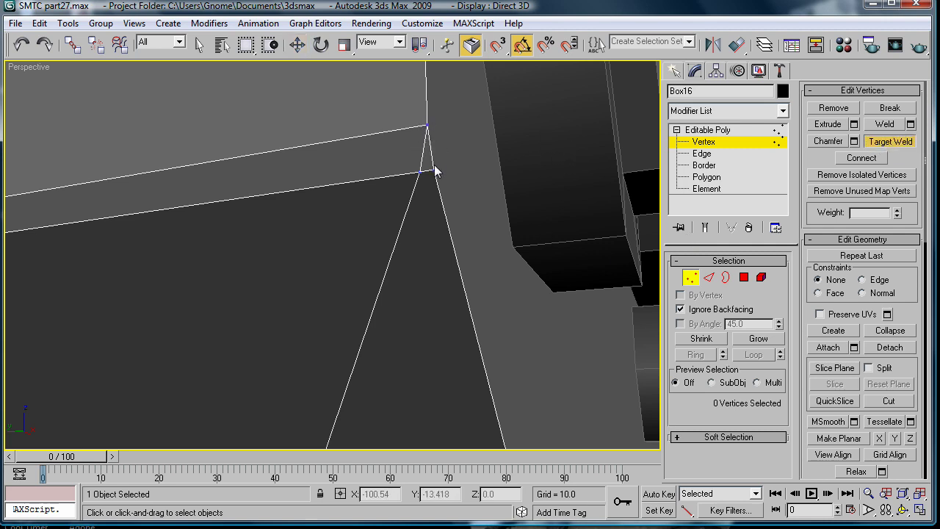
pyautogui.click(434, 169)
pyautogui.hotkey('ctrl', 'z')
pyautogui.click(434, 171)
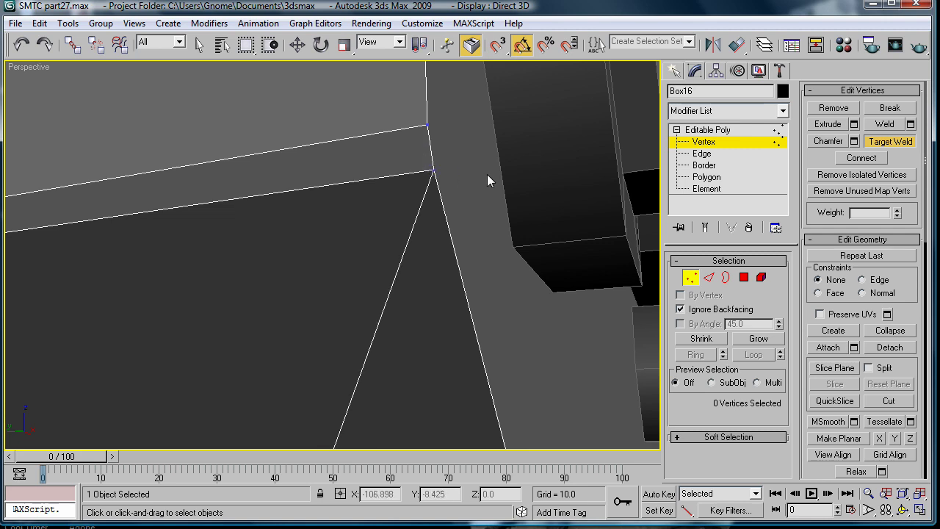
pyautogui.scroll(-3, 493, 192)
pyautogui.moveTo(355, 244); pyautogui.dragTo(510, 173, button='middle')
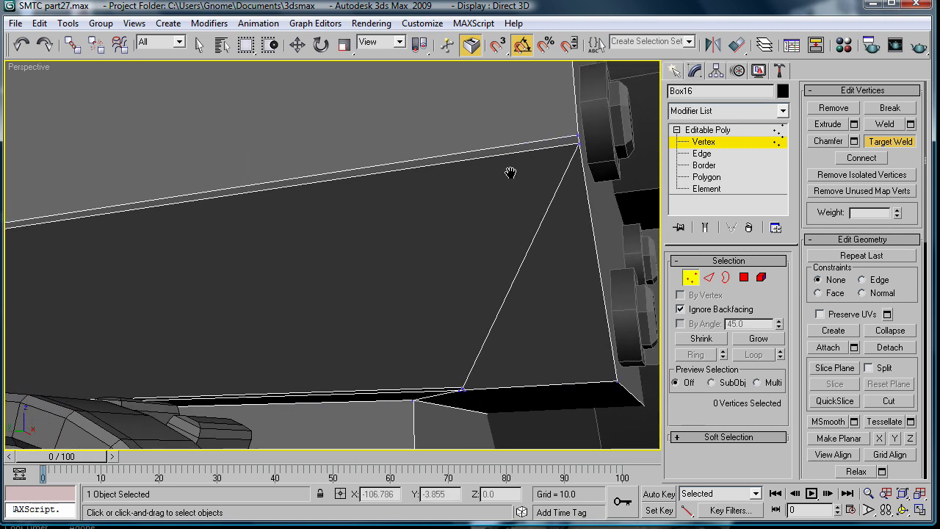
# Step: Try the 0.722 chamfer on the front-face edges again with the welded bevel corner in view
pyautogui.click(698, 155)
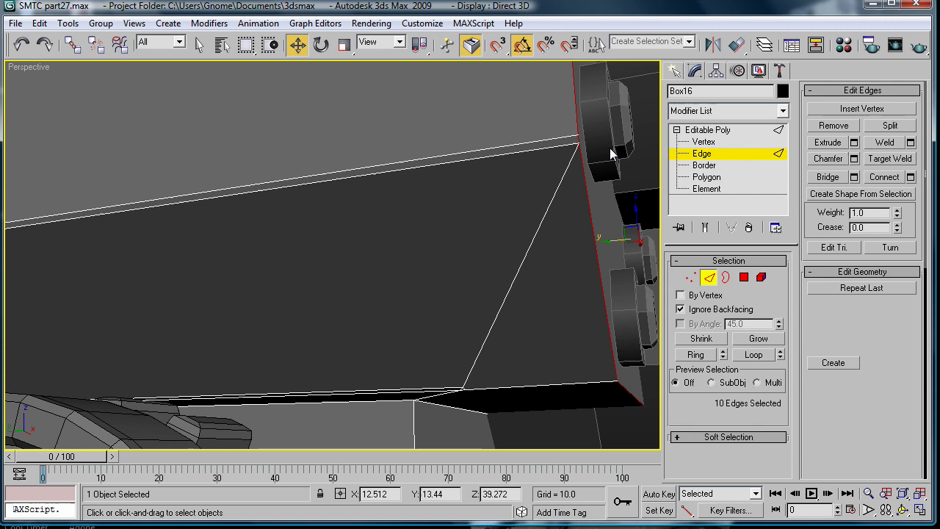
pyautogui.moveTo(611, 152); pyautogui.dragTo(505, 205, button='middle')
pyautogui.click(853, 159)
pyautogui.click(853, 159)
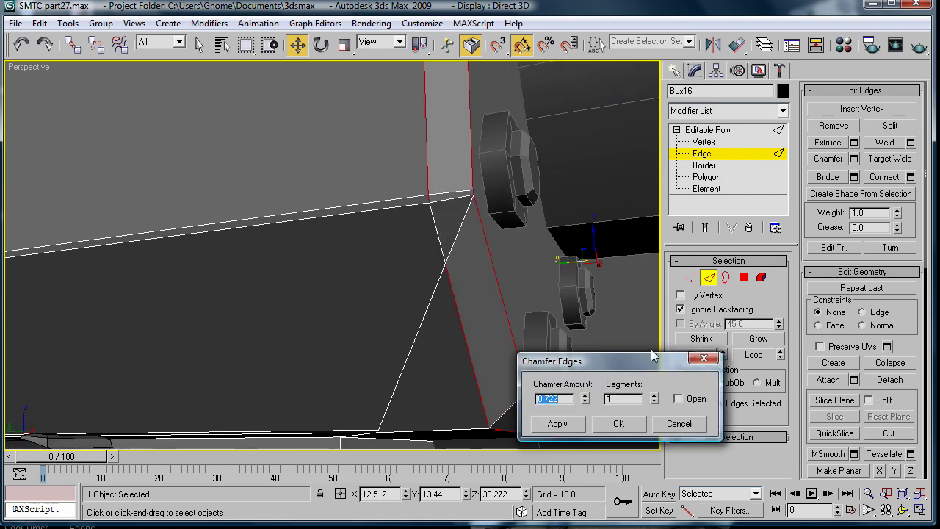
pyautogui.click(678, 424)
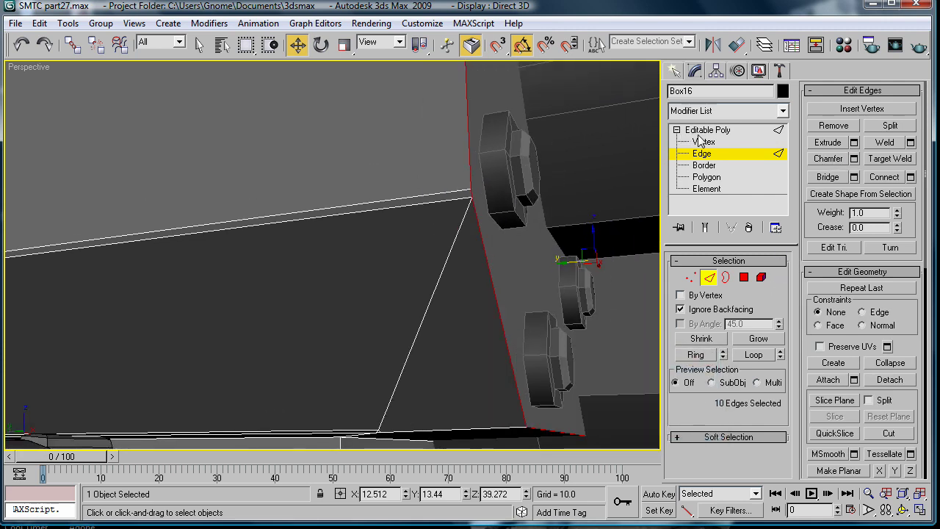
# Step: Cut a new edge across the lower bevel face, from its lower inner vertex to its upper edge behind the front corner
pyautogui.click(890, 434)
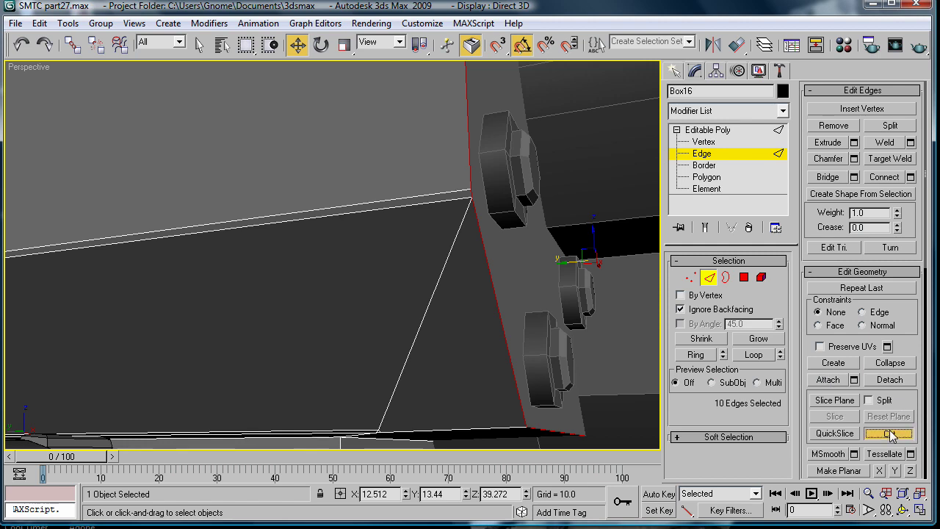
pyautogui.keyDown('alt'); pyautogui.moveTo(520, 339); pyautogui.dragTo(488, 284, button='middle'); pyautogui.keyUp('alt')
pyautogui.moveTo(398, 300); pyautogui.dragTo(397, 208, button='middle')
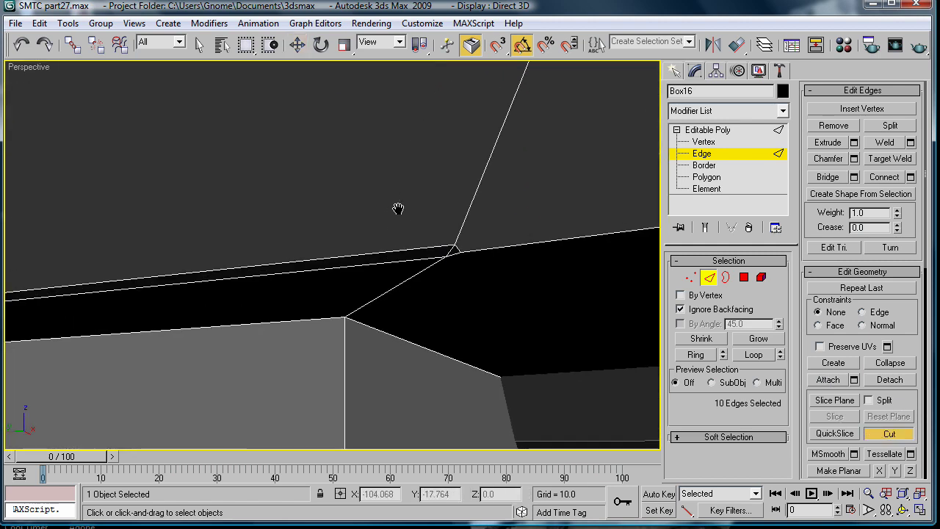
pyautogui.scroll(-3, 462, 241)
pyautogui.moveTo(516, 229); pyautogui.dragTo(415, 232, button='middle')
pyautogui.scroll(2, 242, 315)
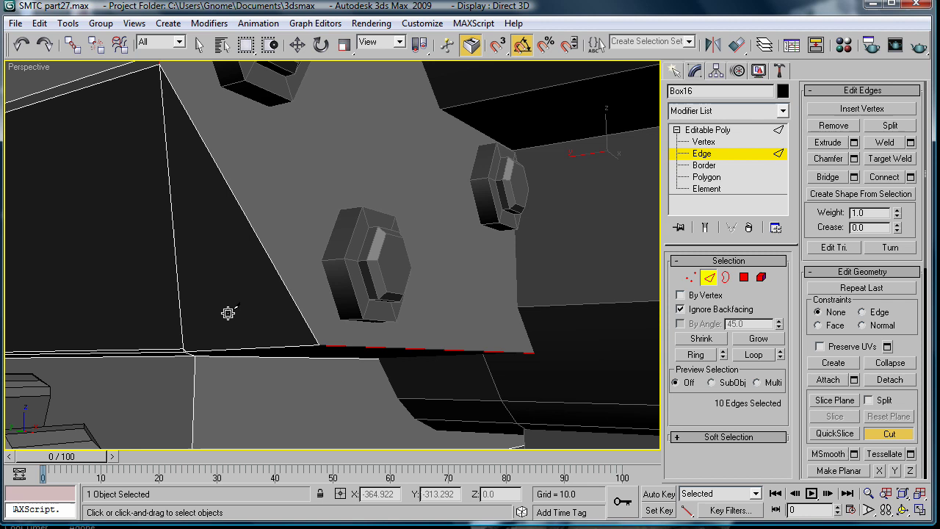
pyautogui.click(183, 350)
pyautogui.click(96, 86)
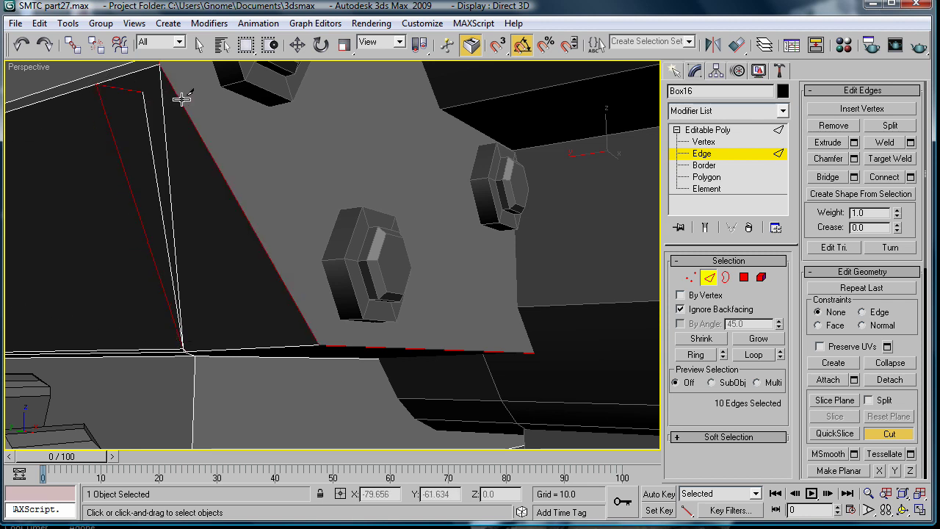
pyautogui.press('w')
# Step: Remove the old diagonal edge running from the bevel's front corner to its lower inner vertex
pyautogui.click(169, 176)
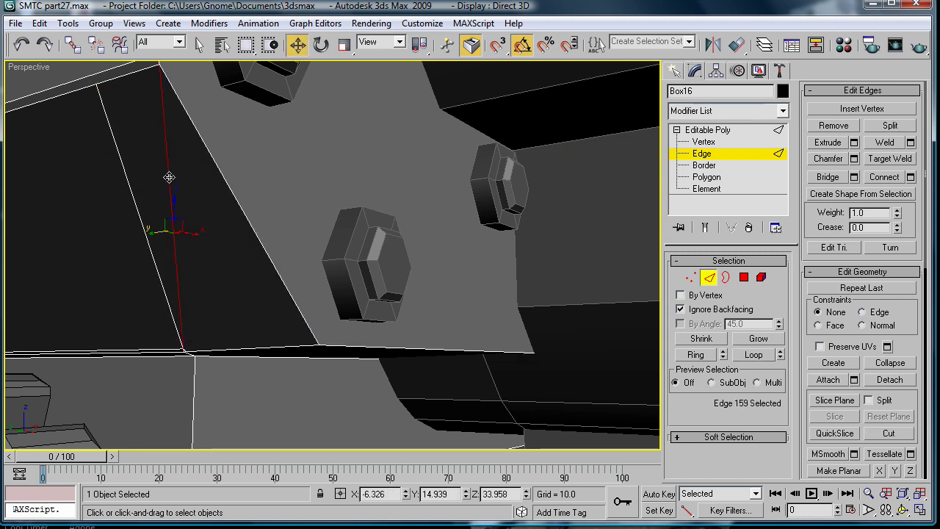
pyautogui.click(169, 176)
pyautogui.moveTo(168, 176); pyautogui.dragTo(290, 254, button='middle')
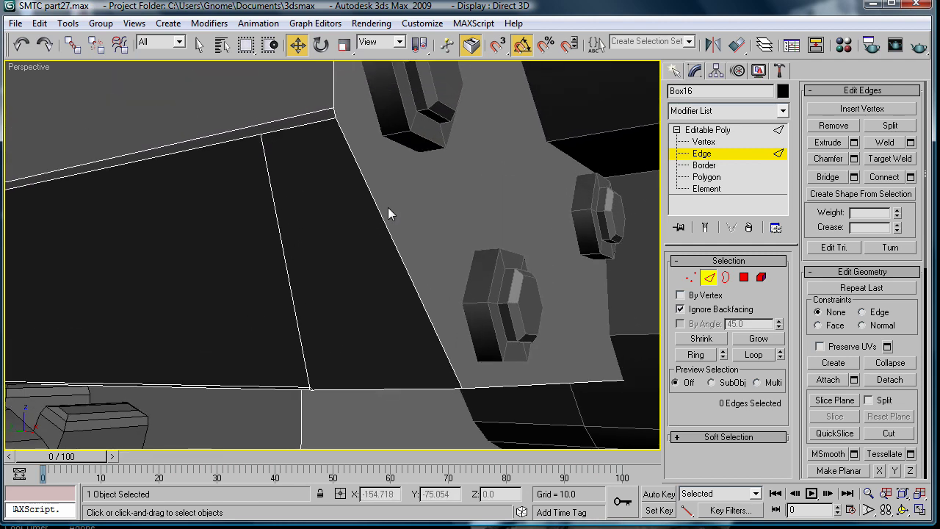
# Step: Select the box's front-face polygon, and cut a matching edge across the opposite bevel face from its lower inner vertex to its upper edge
pyautogui.click(764, 179)
pyautogui.click(518, 200)
pyautogui.keyDown('alt'); pyautogui.moveTo(518, 201); pyautogui.dragTo(55, 174, button='middle'); pyautogui.keyUp('alt')
pyautogui.keyDown('alt'); pyautogui.moveTo(428, 107); pyautogui.dragTo(625, 184, button='middle'); pyautogui.keyUp('alt')
pyautogui.scroll(2, 248, 110)
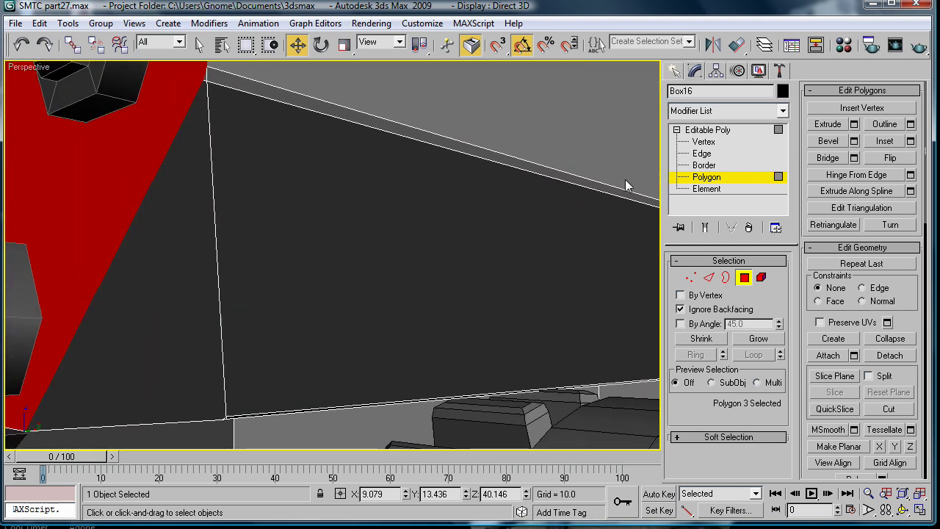
pyautogui.click(703, 142)
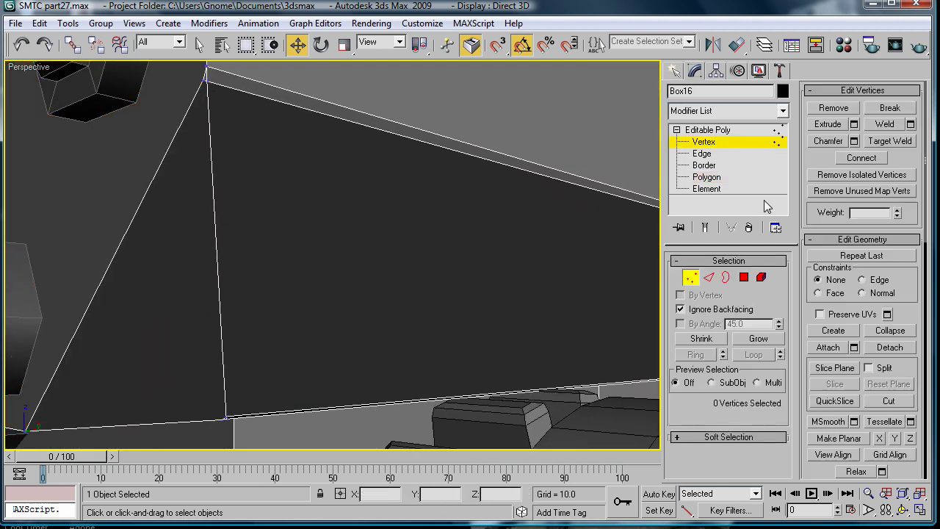
pyautogui.click(888, 401)
pyautogui.click(227, 416)
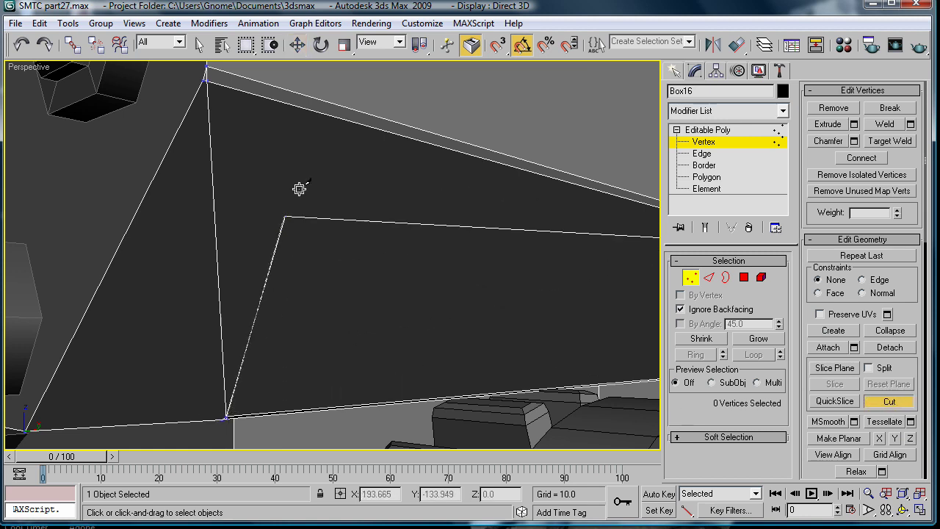
pyautogui.click(316, 112)
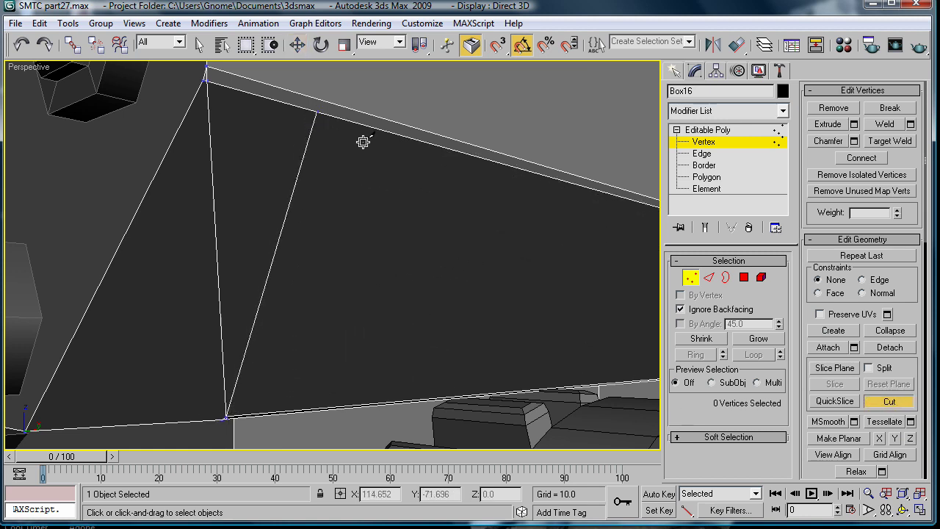
# Step: Remove the opposite bevel's old diagonal edge and the short stray edge at its upper front corner
pyautogui.click(699, 153)
pyautogui.rightClick(208, 143)
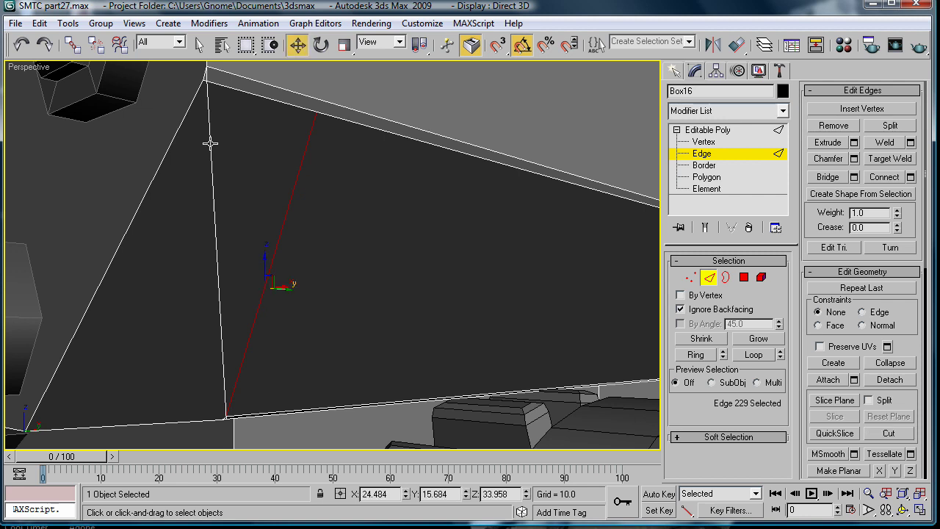
pyautogui.click(210, 143)
pyautogui.press('BackSpace')
pyautogui.click(207, 74)
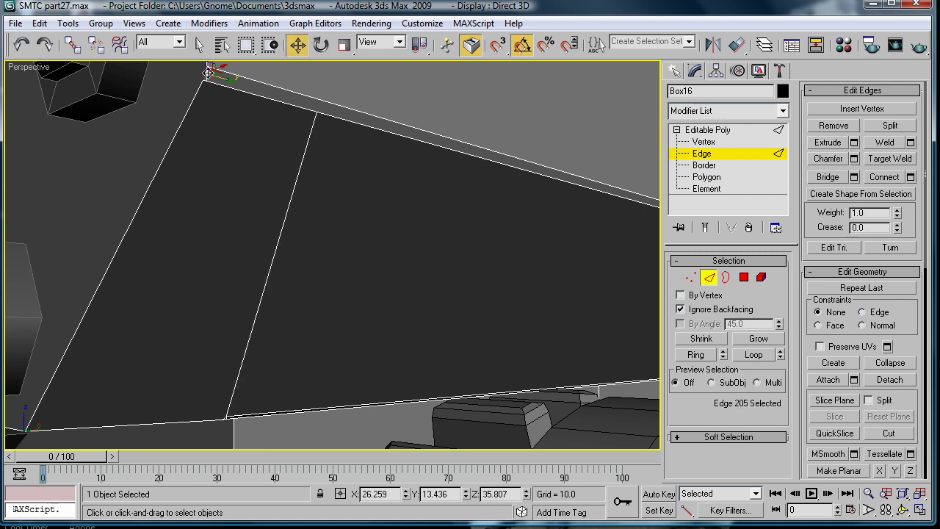
pyautogui.press('BackSpace')
# Step: Remove the leftover vertex beside the opposite bevel's upper front corner
pyautogui.click(217, 74)
pyautogui.scroll(4, 329, 238)
pyautogui.moveTo(247, 118); pyautogui.dragTo(384, 308, button='middle')
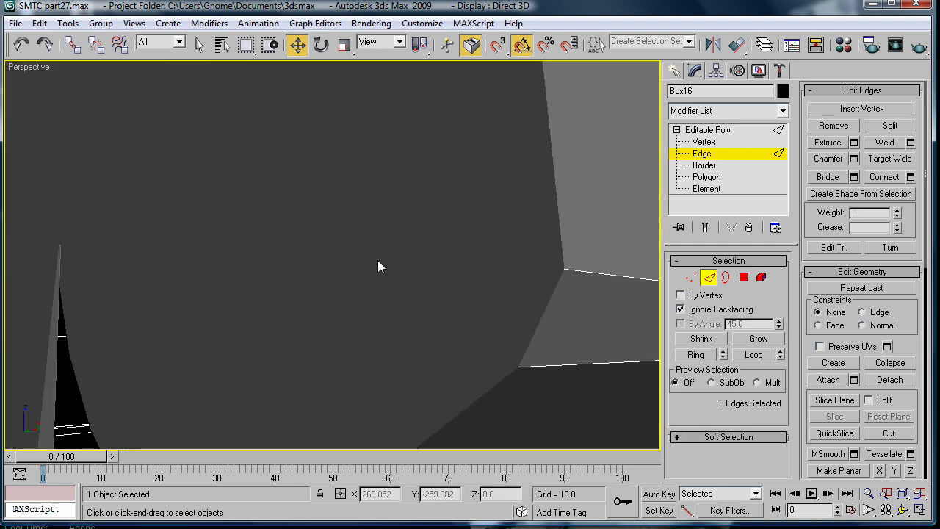
pyautogui.keyDown('alt'); pyautogui.moveTo(377, 266); pyautogui.dragTo(423, 261, button='middle'); pyautogui.keyUp('alt')
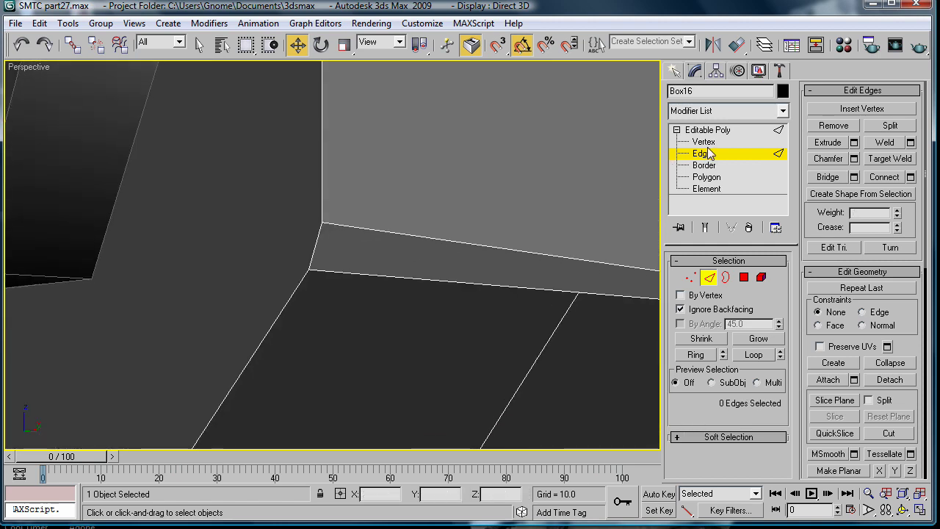
pyautogui.click(703, 141)
pyautogui.click(321, 270)
pyautogui.press('BackSpace')
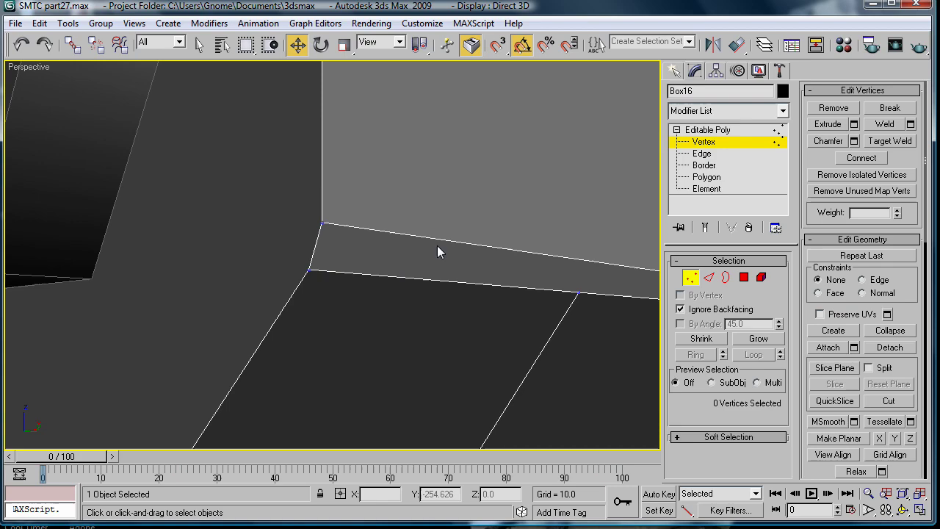
# Step: Recall the front-face polygon selection and convert it to the face's border edges
pyautogui.click(719, 179)
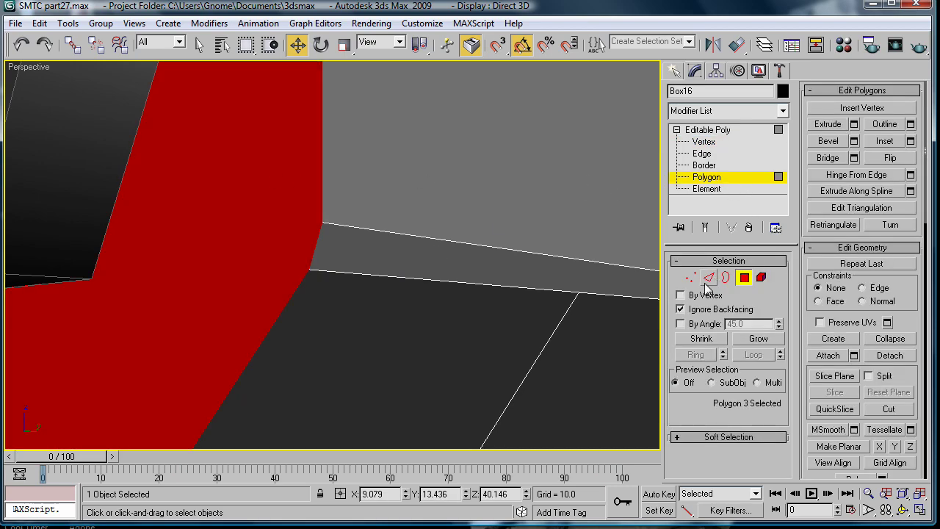
pyautogui.keyDown('ctrl'); pyautogui.click(707, 279); pyautogui.keyUp('ctrl')
pyautogui.moveTo(524, 208); pyautogui.dragTo(533, 208, button='middle')
pyautogui.scroll(-6, 363, 222)
pyautogui.keyDown('alt'); pyautogui.moveTo(367, 225); pyautogui.dragTo(731, 164, button='middle'); pyautogui.keyUp('alt')
pyautogui.moveTo(426, 224); pyautogui.dragTo(418, 174, button='middle')
pyautogui.scroll(3, 528, 233)
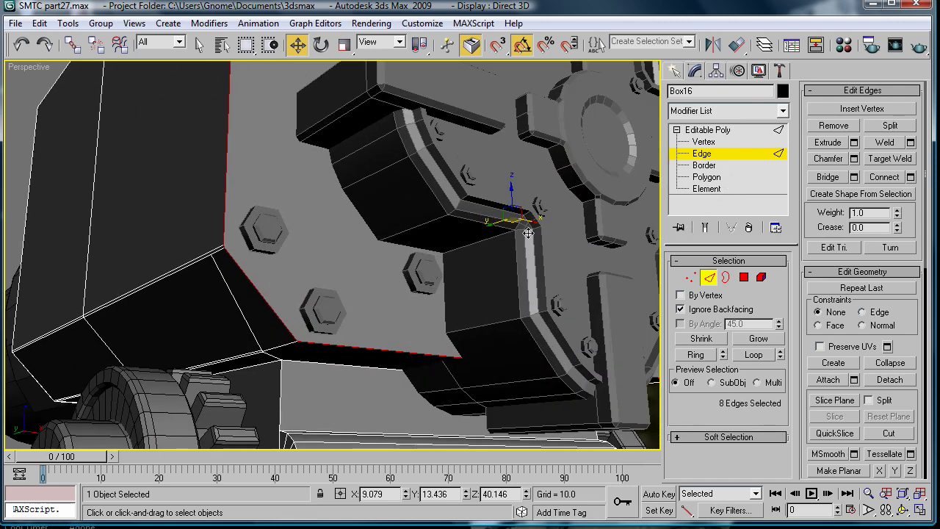
# Step: Chamfer the selected front-face border edges by 0.242 with one segment
pyautogui.click(856, 162)
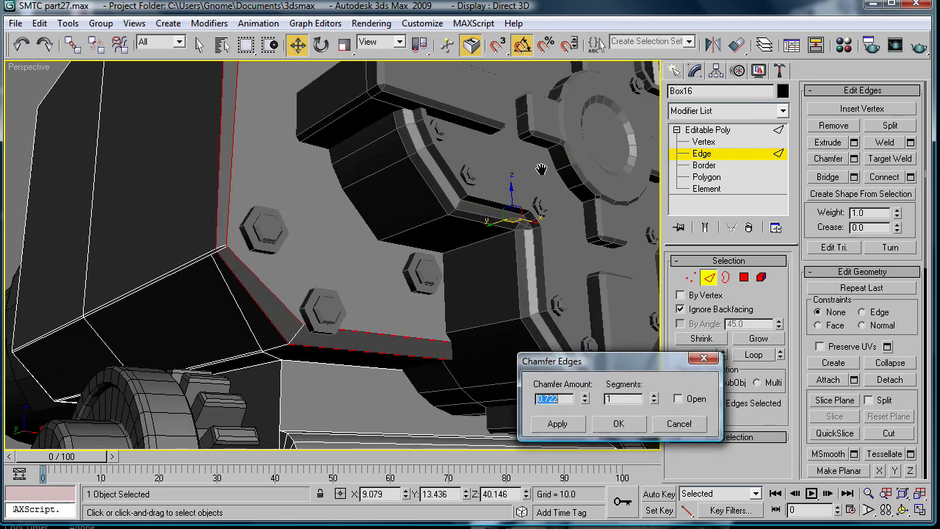
pyautogui.moveTo(541, 171); pyautogui.dragTo(267, 178, button='middle')
pyautogui.keyDown('alt'); pyautogui.moveTo(266, 178); pyautogui.dragTo(300, 292, button='middle'); pyautogui.keyUp('alt')
pyautogui.click(585, 401)
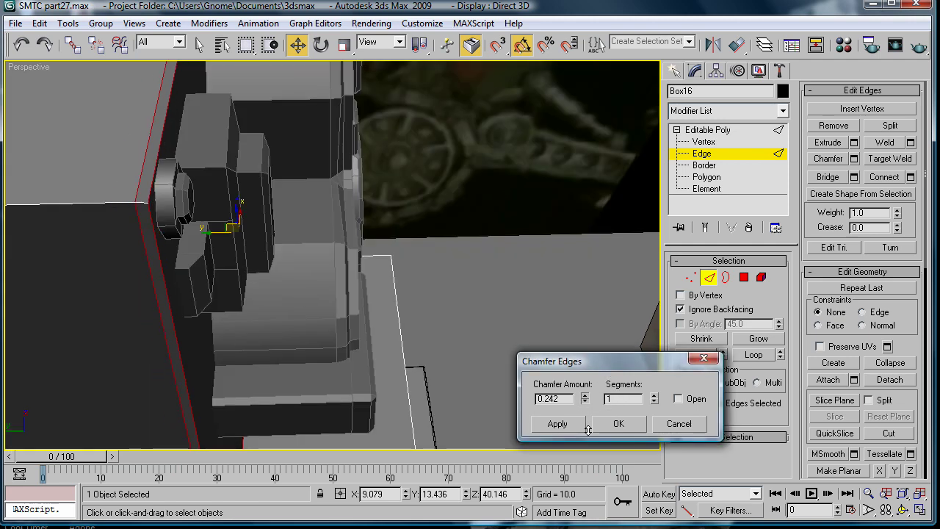
pyautogui.scroll(-3, 440, 291)
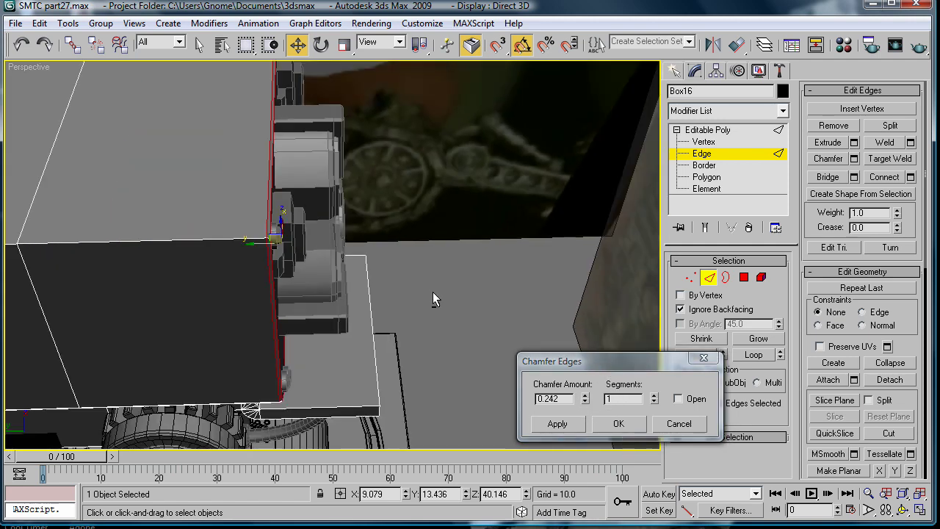
pyautogui.keyDown('alt'); pyautogui.moveTo(432, 292); pyautogui.dragTo(444, 351, button='middle'); pyautogui.keyUp('alt')
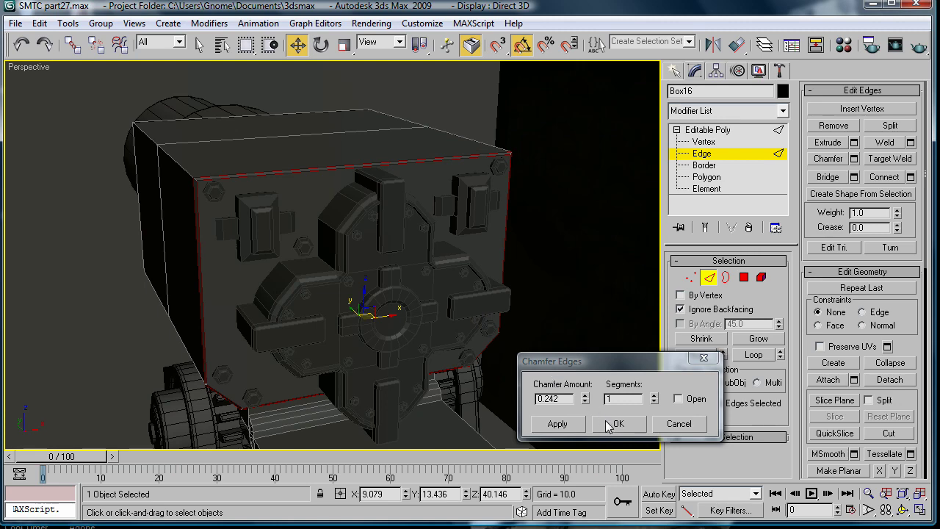
pyautogui.click(615, 424)
# Step: Check the chamfered front edges from several sides and save the scene
pyautogui.keyDown('alt'); pyautogui.moveTo(212, 203); pyautogui.dragTo(367, 145, button='middle'); pyautogui.keyUp('alt')
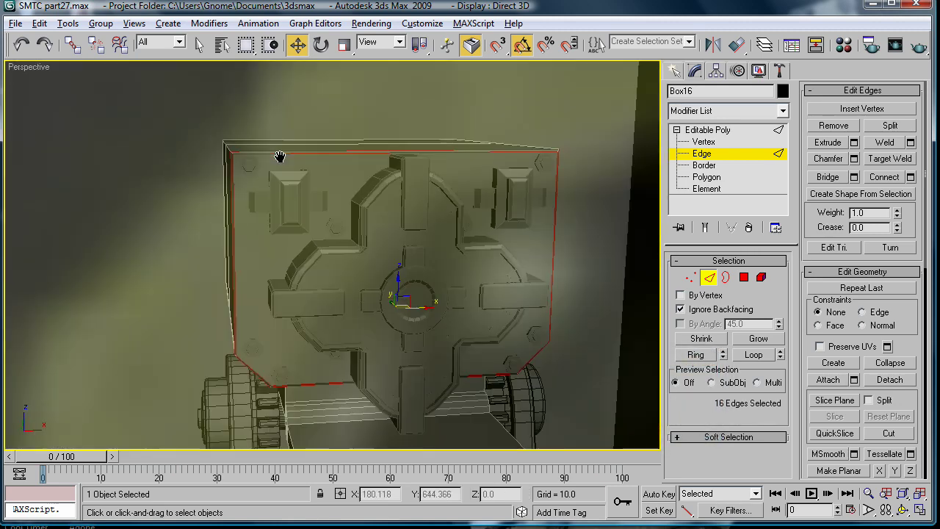
pyautogui.keyDown('alt'); pyautogui.moveTo(280, 156); pyautogui.dragTo(177, 249, button='middle'); pyautogui.keyUp('alt')
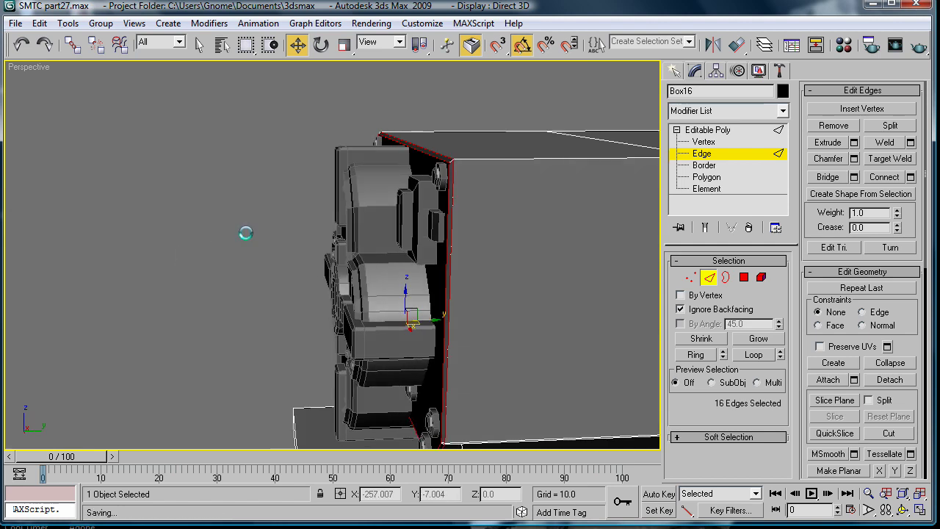
pyautogui.keyDown('alt'); pyautogui.moveTo(455, 242); pyautogui.dragTo(436, 160, button='middle'); pyautogui.keyUp('alt')
pyautogui.keyDown('alt'); pyautogui.moveTo(338, 175); pyautogui.dragTo(238, 223, button='middle'); pyautogui.keyUp('alt')
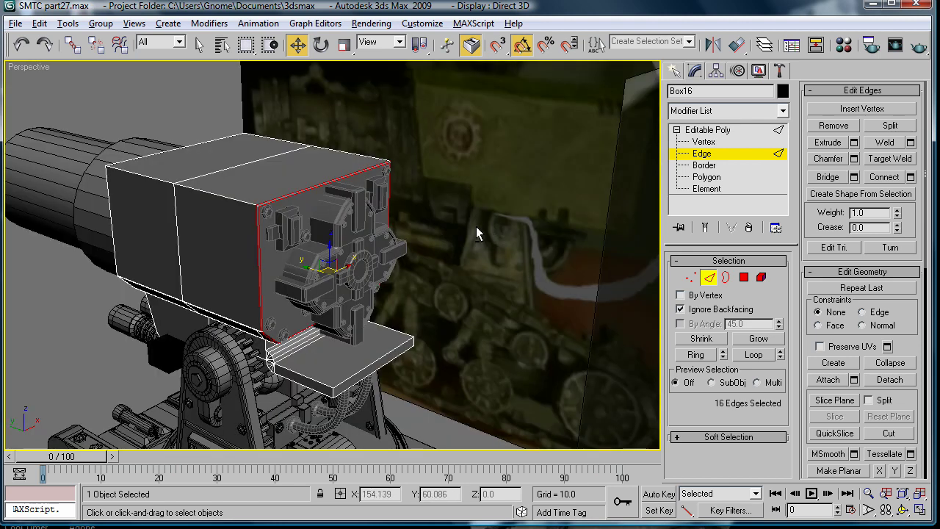
# Step: Check the rendered perspective view, close the render windows and delete the skylight from the scene
pyautogui.scroll(2, 476, 229)
pyautogui.scroll(-1, 417, 232)
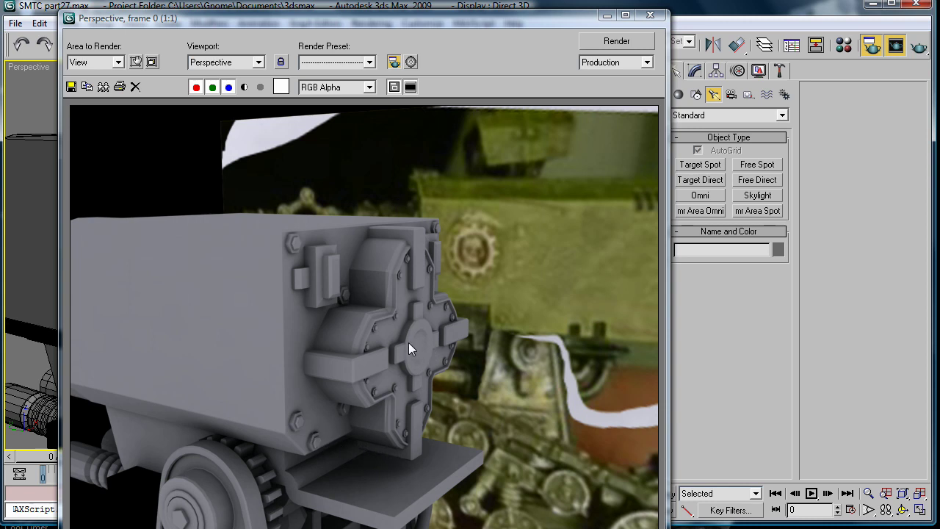
pyautogui.click(650, 16)
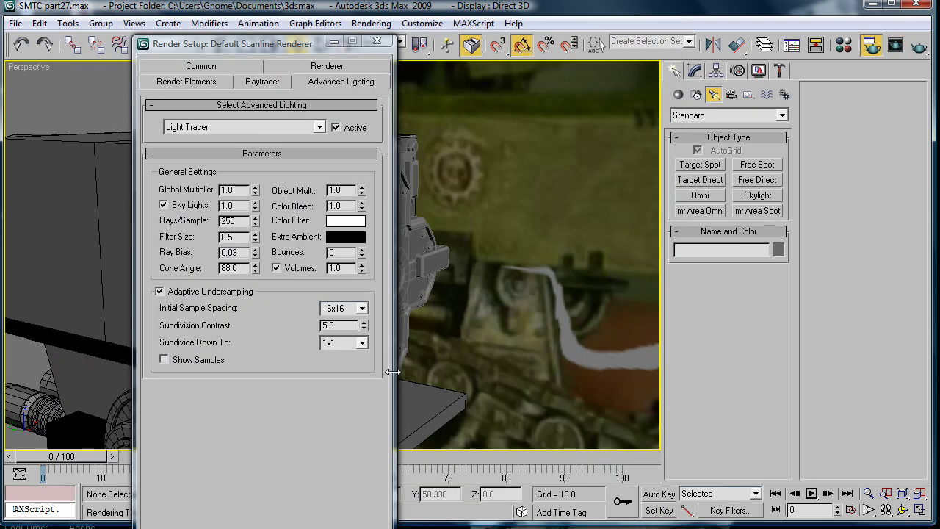
pyautogui.click(377, 40)
pyautogui.moveTo(208, 245); pyautogui.dragTo(298, 209, button='middle')
pyautogui.click(74, 435)
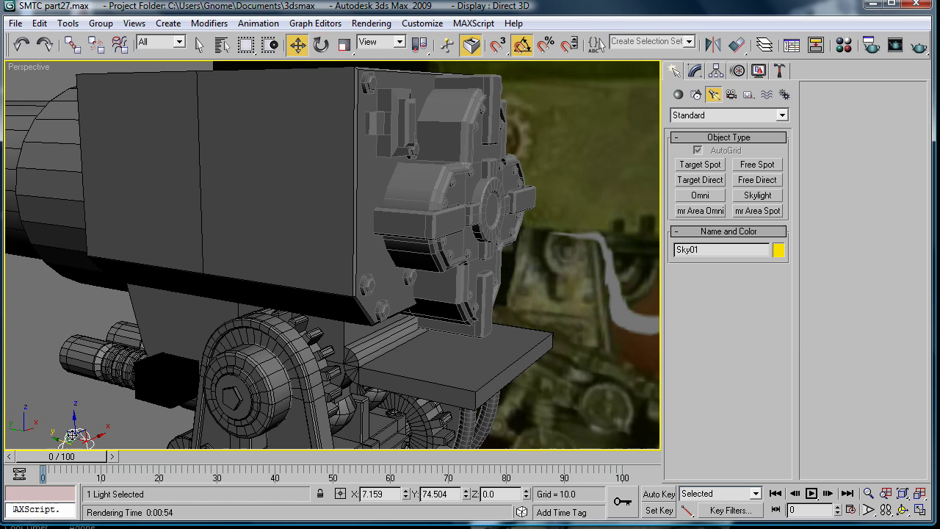
pyautogui.click(136, 396)
# Step: Extend the lower arm box (Box33) backward toward the main box by moving its rear vertices
pyautogui.scroll(8, 447, 269)
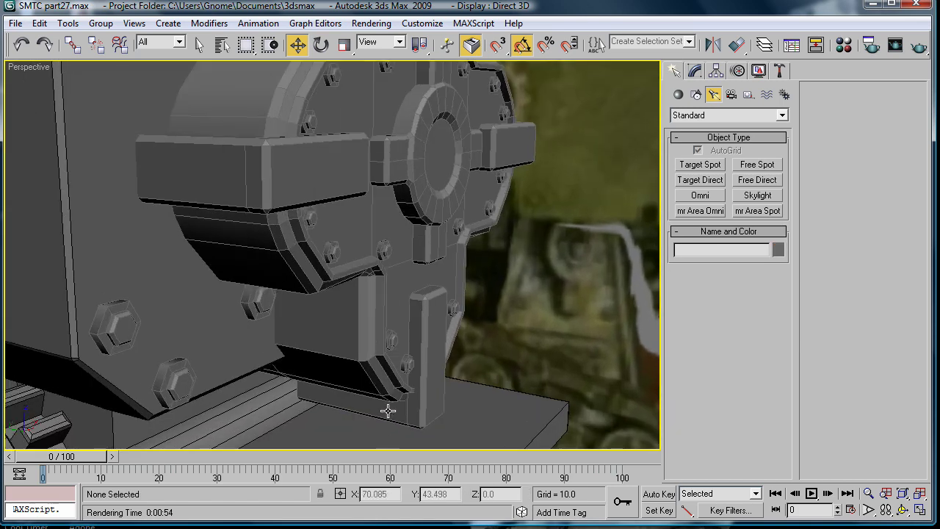
pyautogui.click(388, 410)
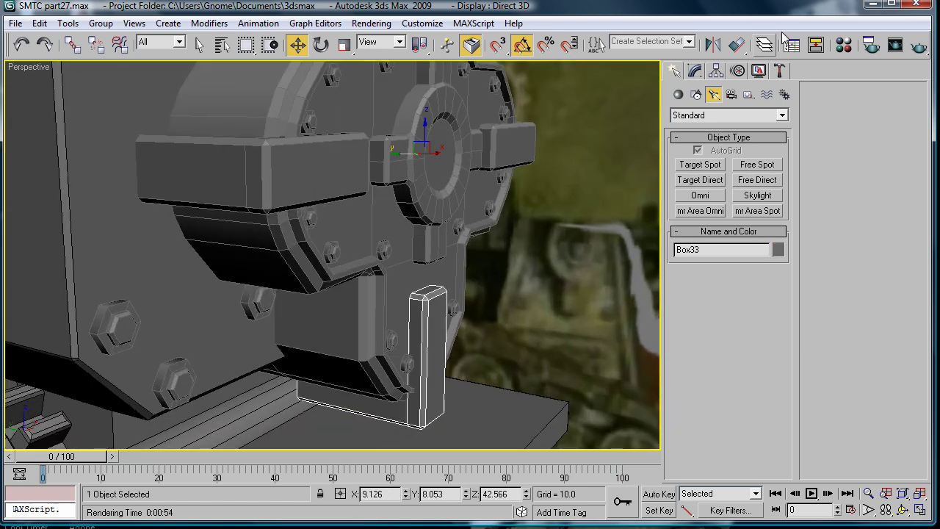
pyautogui.click(695, 70)
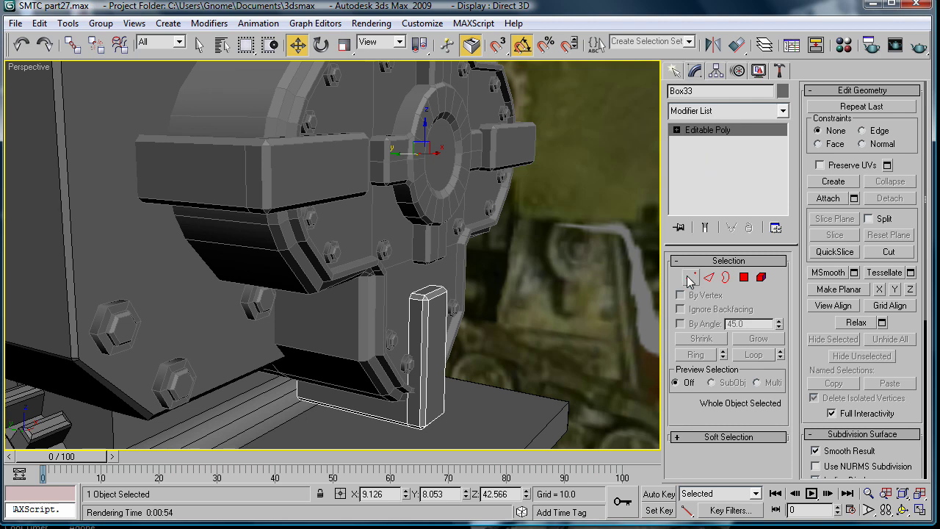
pyautogui.click(690, 277)
pyautogui.moveTo(253, 328); pyautogui.dragTo(196, 359)
pyautogui.moveTo(287, 388); pyautogui.dragTo(228, 372)
pyautogui.scroll(-1, 411, 295)
pyautogui.scroll(-3, 190, 326)
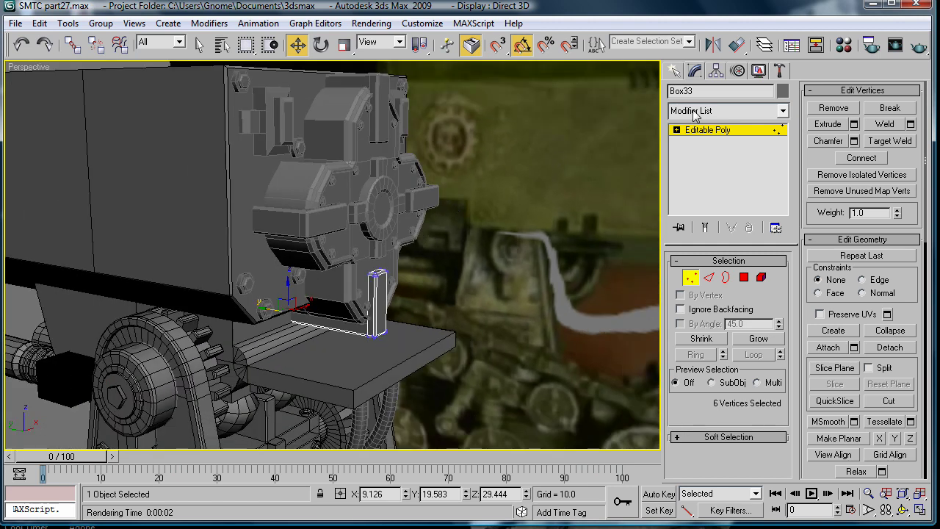
pyautogui.click(718, 137)
# Step: Copy the front plate's lower corner hexagonal bolt onto the round central hub as a single copy
pyautogui.keyDown('alt'); pyautogui.moveTo(367, 312); pyautogui.dragTo(300, 283, button='middle'); pyautogui.keyUp('alt')
pyautogui.scroll(3, 356, 250)
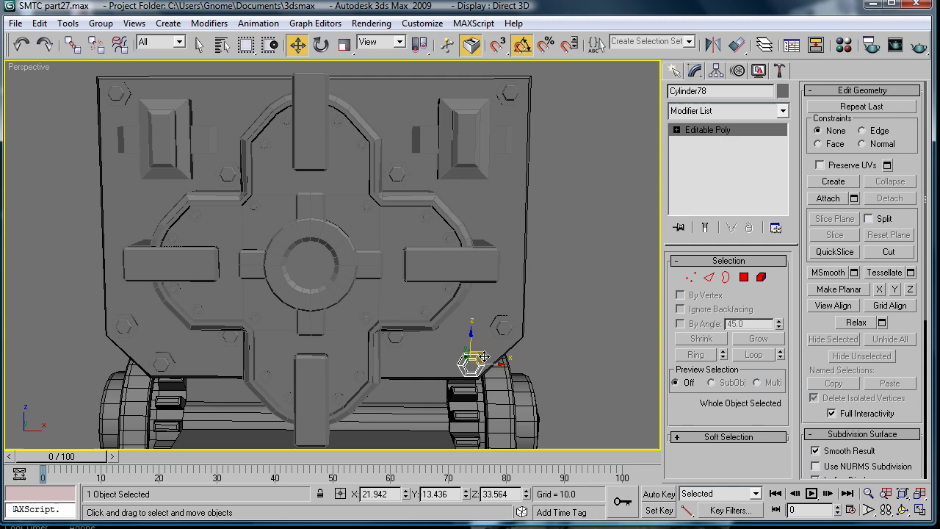
pyautogui.click(317, 253)
pyautogui.keyDown('shift'); pyautogui.moveTo(316, 252); pyautogui.dragTo(320, 255); pyautogui.keyUp('shift')
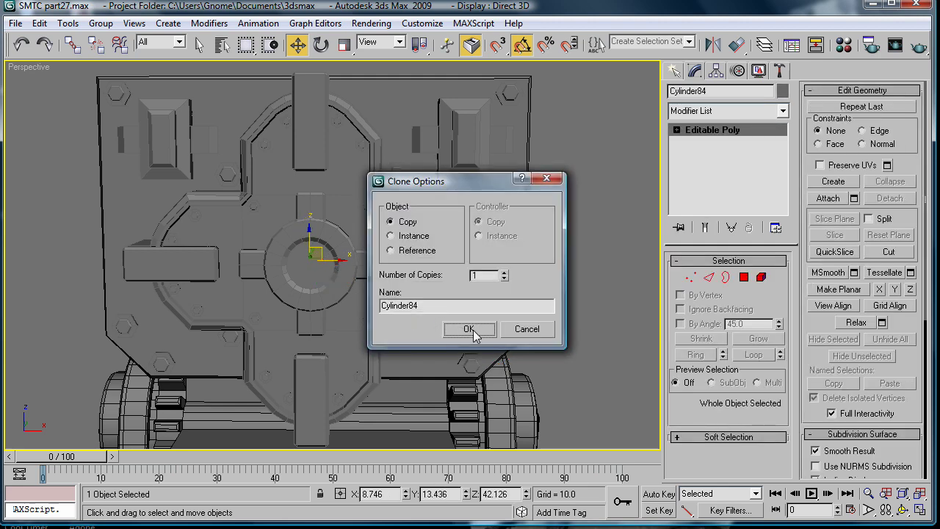
pyautogui.click(471, 330)
# Step: Move the copied bolt forward along Y until it stands out from the central hub
pyautogui.scroll(1, 384, 261)
pyautogui.press('z')
pyautogui.keyDown('alt'); pyautogui.moveTo(378, 262); pyautogui.dragTo(516, 286, button='middle'); pyautogui.keyUp('alt')
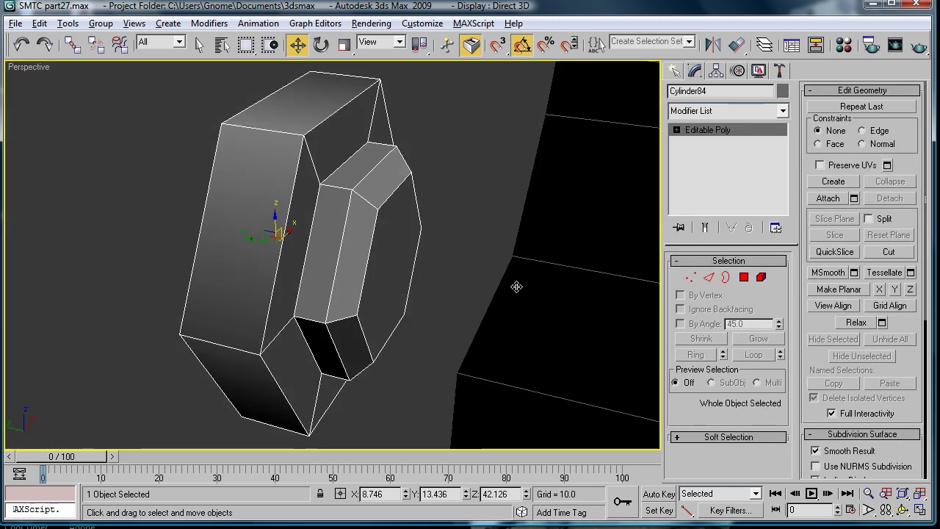
pyautogui.scroll(-4, 415, 290)
pyautogui.moveTo(298, 250); pyautogui.dragTo(552, 297)
pyautogui.keyDown('alt'); pyautogui.moveTo(547, 296); pyautogui.dragTo(243, 311, button='middle'); pyautogui.keyUp('alt')
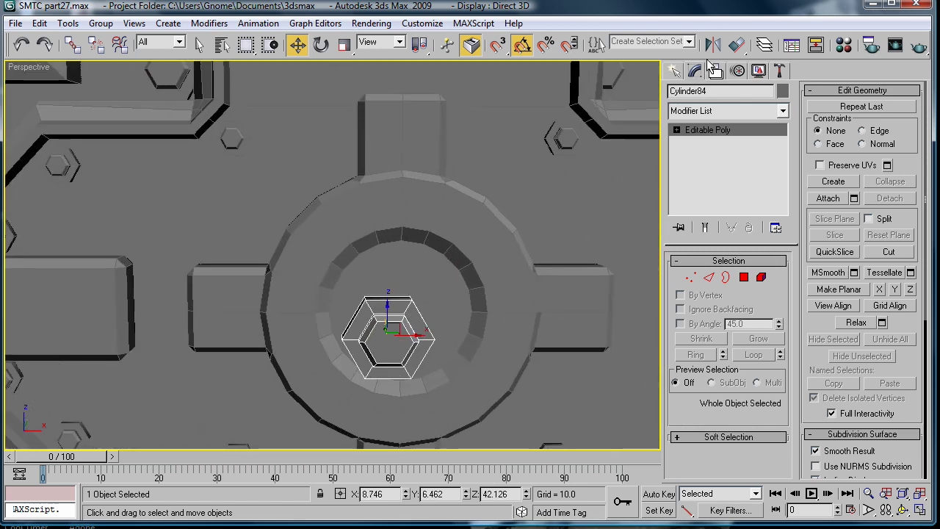
# Step: Align the copied bolt with the central hub in X and Z position, pivot point to pivot point, leaving Y unaligned
pyautogui.click(736, 45)
pyautogui.click(403, 315)
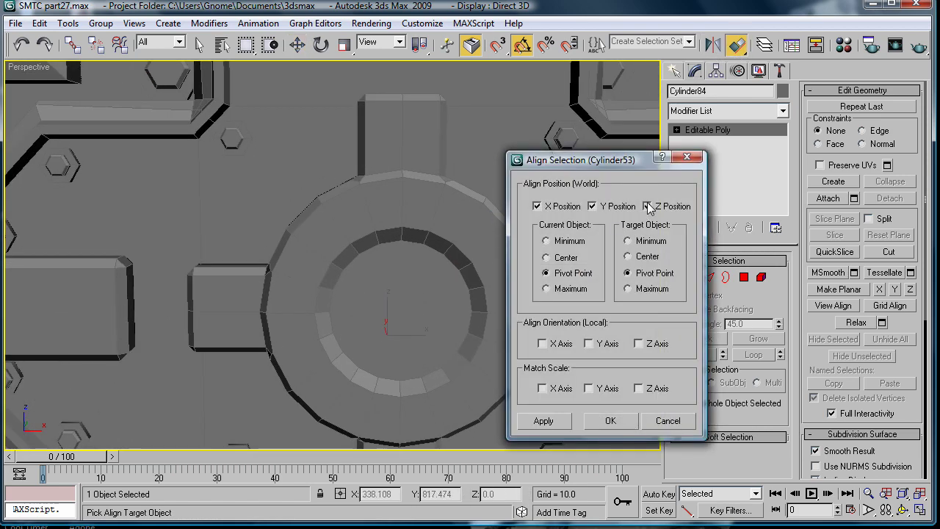
pyautogui.click(592, 206)
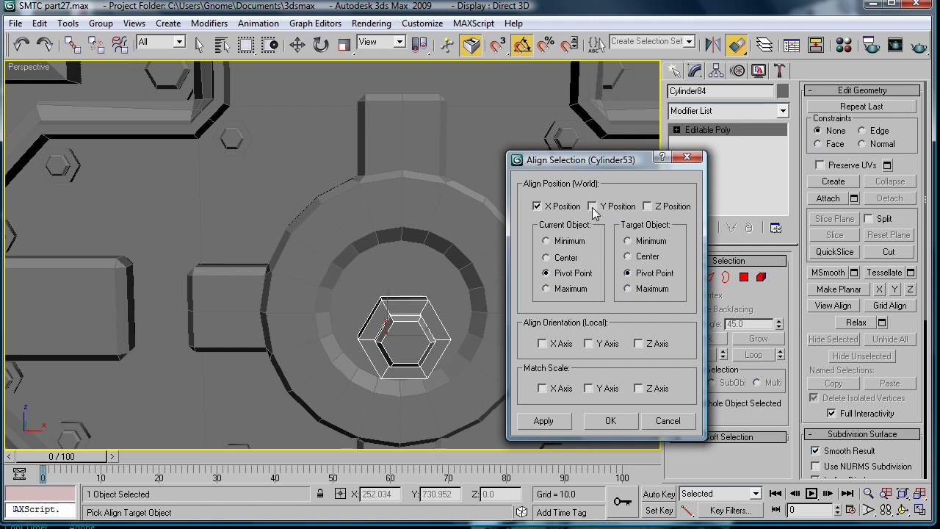
pyautogui.click(650, 207)
pyautogui.click(610, 420)
# Step: Scale the central bolt up to 123.178 in X and Y and about 141.58 in Z
pyautogui.keyDown('alt'); pyautogui.moveTo(610, 411); pyautogui.dragTo(359, 327, button='middle'); pyautogui.keyUp('alt')
pyautogui.keyDown('alt'); pyautogui.moveTo(399, 354); pyautogui.dragTo(354, 296, button='middle'); pyautogui.keyUp('alt')
pyautogui.scroll(3, 354, 297)
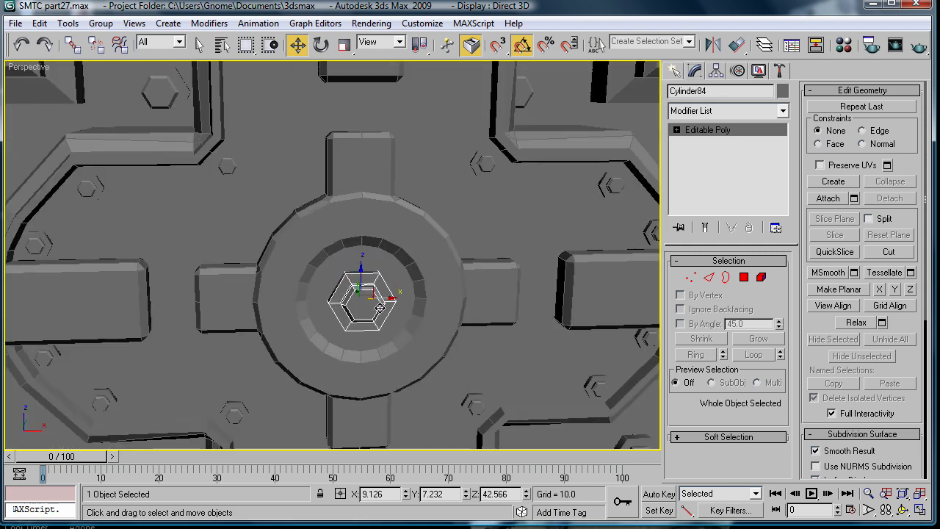
pyautogui.press('r')
pyautogui.moveTo(350, 292); pyautogui.dragTo(342, 271)
pyautogui.keyDown('alt'); pyautogui.moveTo(379, 293); pyautogui.dragTo(442, 298, button='middle'); pyautogui.keyUp('alt')
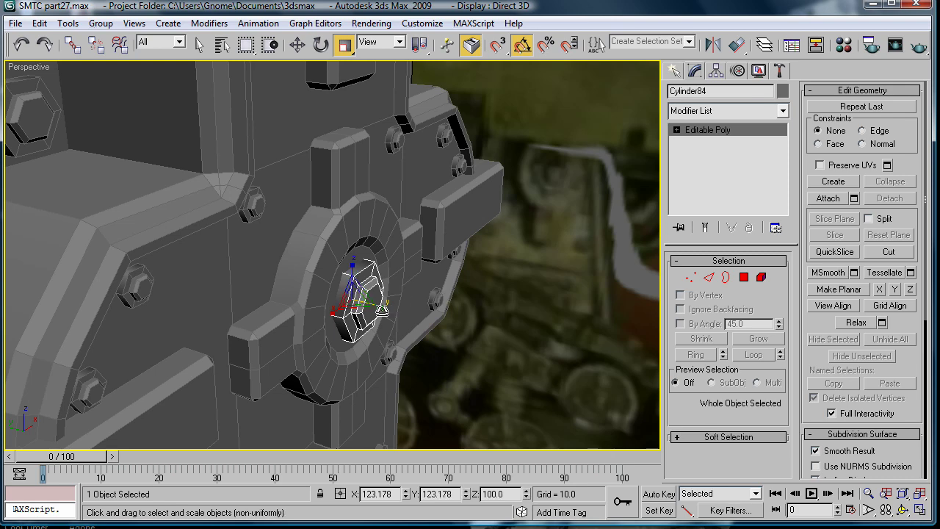
pyautogui.moveTo(382, 305); pyautogui.dragTo(402, 313)
# Step: Chamfer the front edge loop of the central bolt's hexagonal base by 0.08 with one segment
pyautogui.scroll(-8, 409, 319)
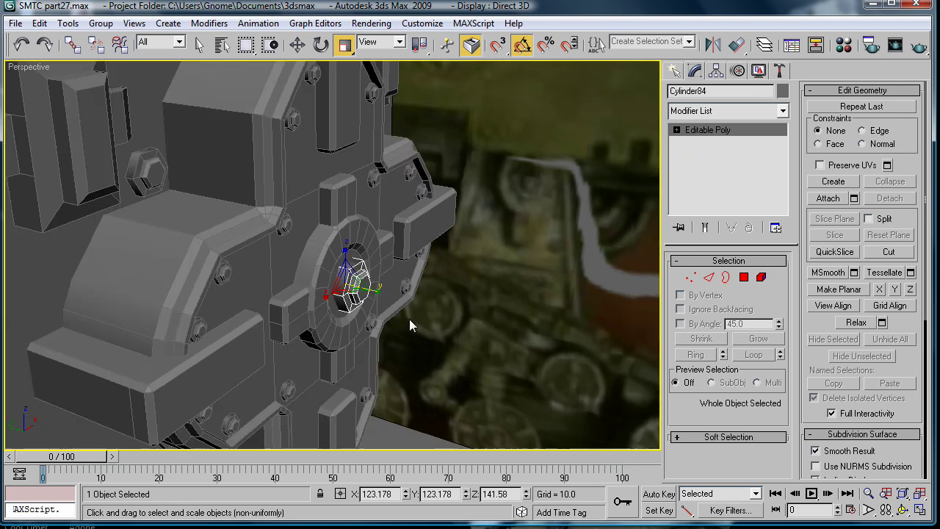
pyautogui.scroll(-4, 400, 299)
pyautogui.scroll(7, 613, 218)
pyautogui.click(708, 277)
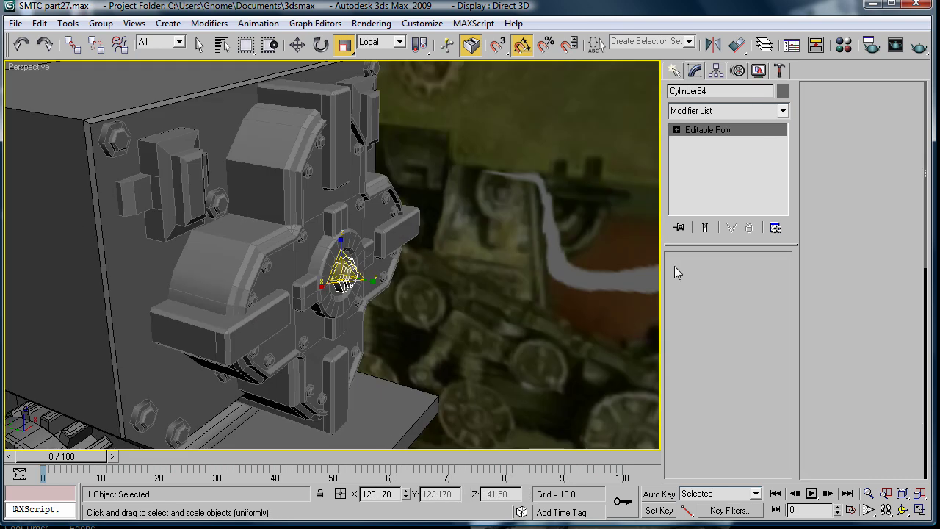
pyautogui.press('z')
pyautogui.click(293, 186)
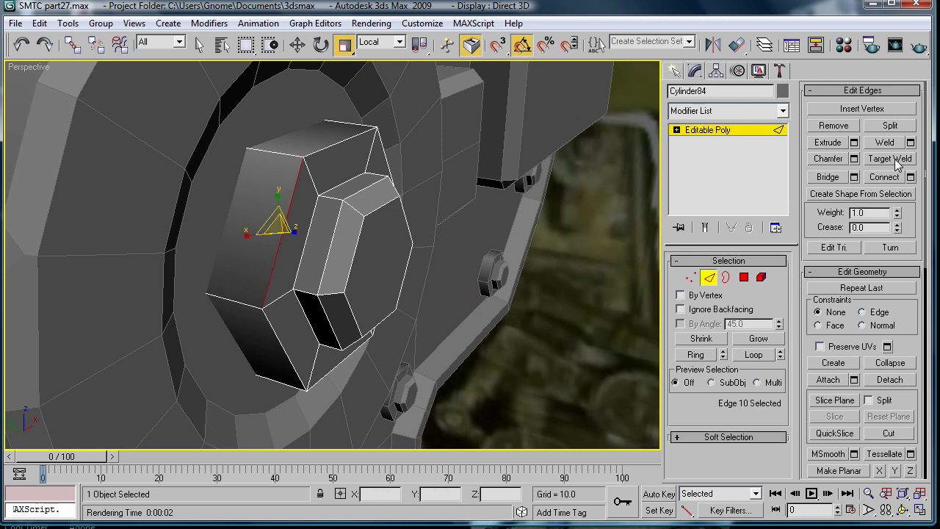
pyautogui.click(753, 355)
pyautogui.click(854, 158)
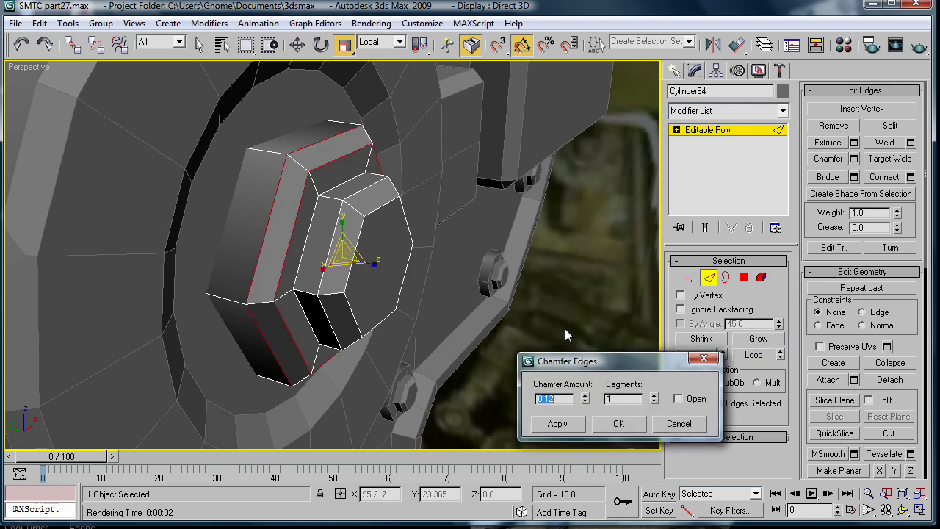
pyautogui.moveTo(585, 399)
pyautogui.mouseDown()
pyautogui.moveTo(589, 416)
pyautogui.moveTo(586, 397)
pyautogui.mouseUp()
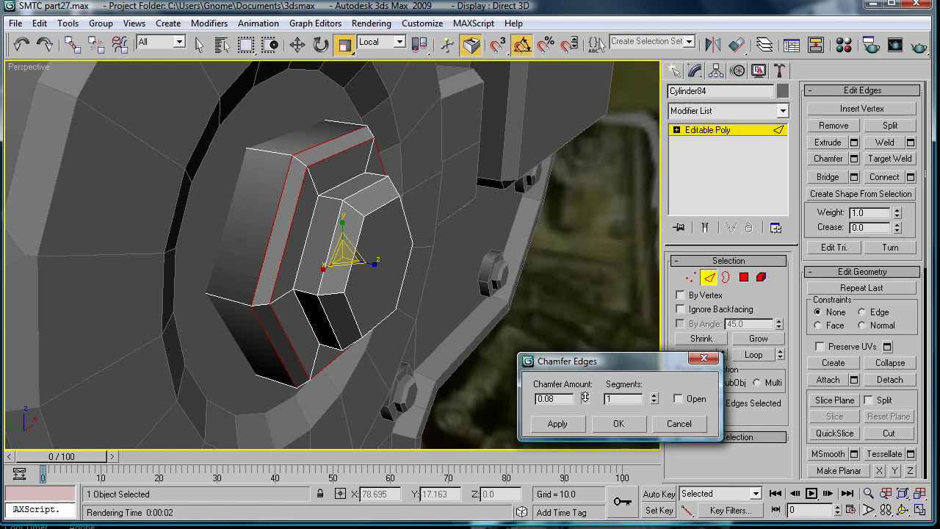
pyautogui.click(621, 424)
pyautogui.scroll(-5, 535, 292)
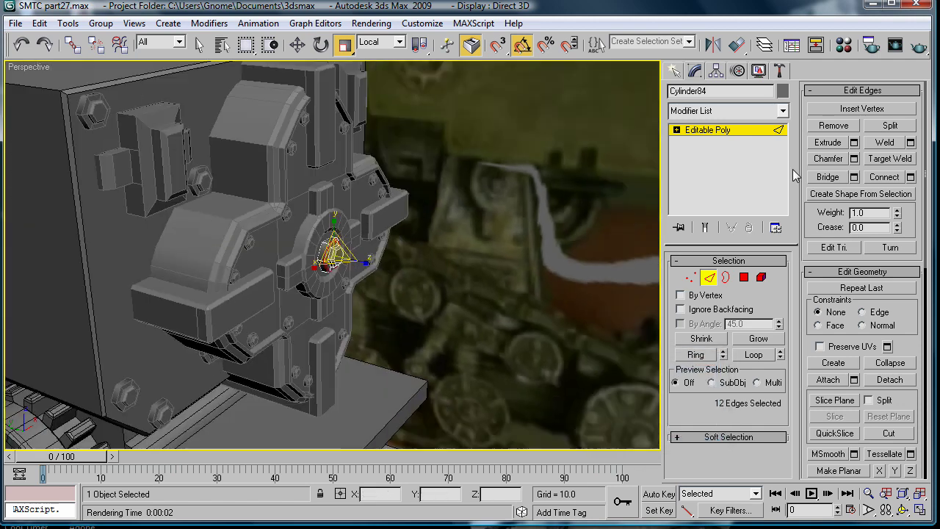
pyautogui.click(719, 134)
pyautogui.scroll(-4, 273, 308)
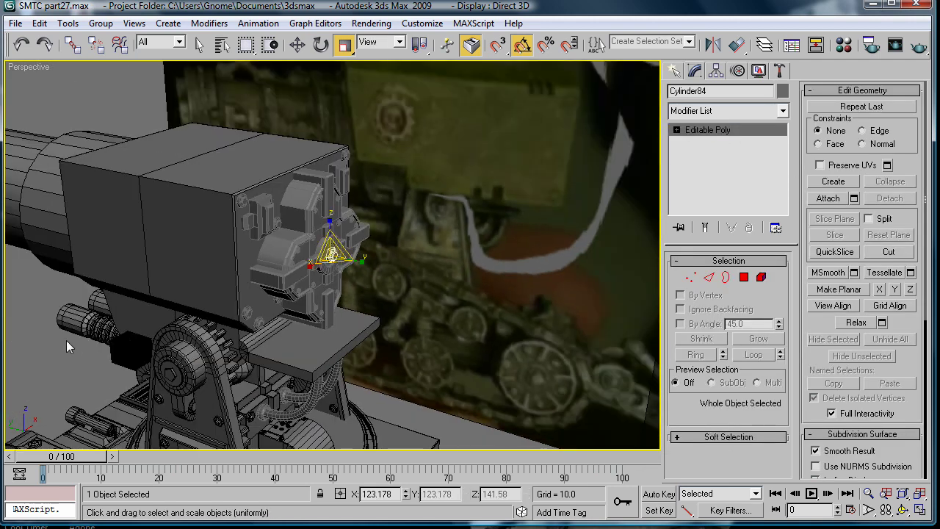
# Step: Examine the front plate with its central bolt and the area beneath the main box from several angles
pyautogui.click(66, 343)
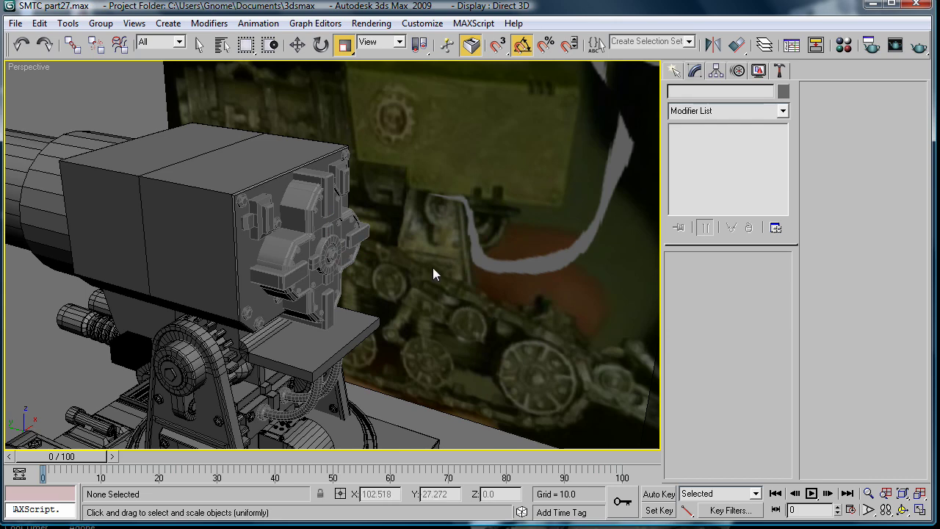
pyautogui.keyDown('alt'); pyautogui.moveTo(428, 291); pyautogui.dragTo(401, 281, button='middle'); pyautogui.keyUp('alt')
pyautogui.scroll(3, 405, 293)
pyautogui.moveTo(407, 318); pyautogui.dragTo(412, 277, button='middle')
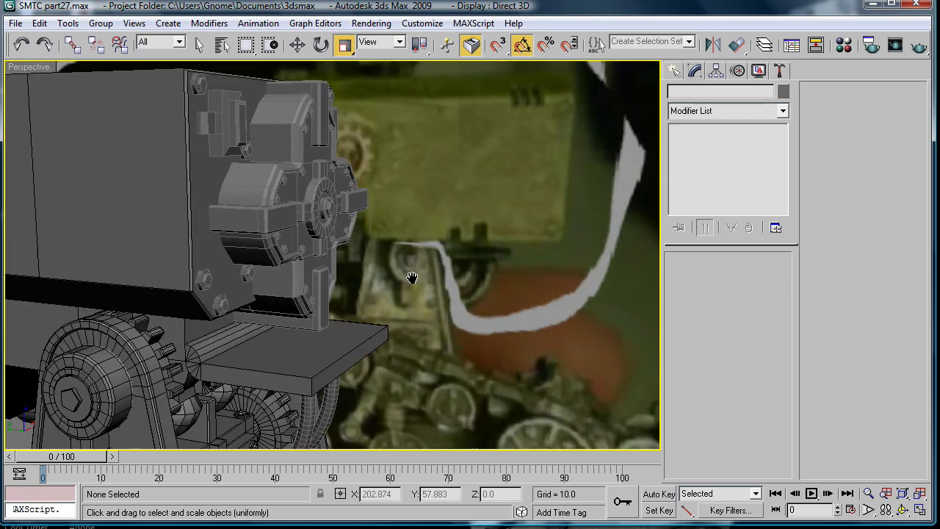
pyautogui.scroll(2, 404, 287)
pyautogui.keyDown('alt'); pyautogui.moveTo(380, 334); pyautogui.dragTo(285, 251, button='middle'); pyautogui.keyUp('alt')
pyautogui.scroll(4, 259, 372)
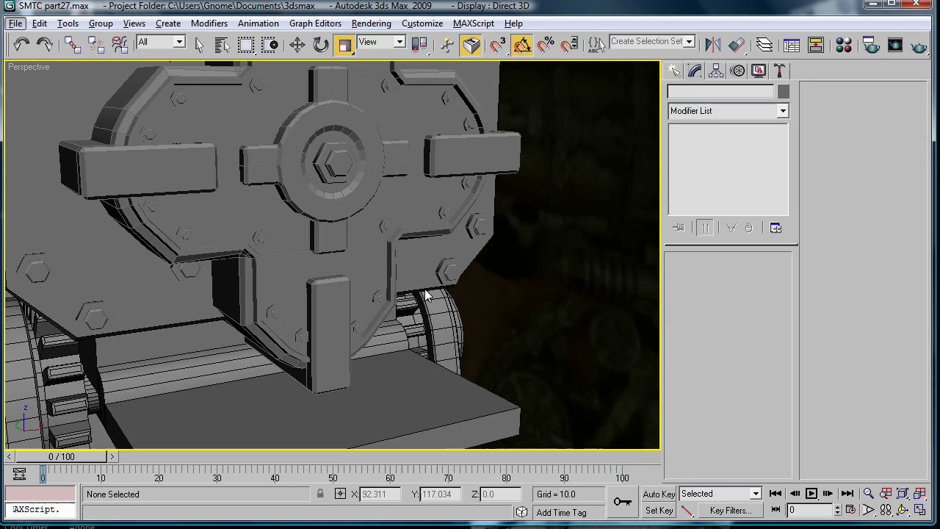
pyautogui.keyDown('alt'); pyautogui.moveTo(296, 263); pyautogui.dragTo(379, 218, button='middle'); pyautogui.keyUp('alt')
# Step: Draw a box about 6.218 long, 1.574 wide and 5.689 high beneath the main box, beside the gear, using AutoGrid
pyautogui.click(672, 71)
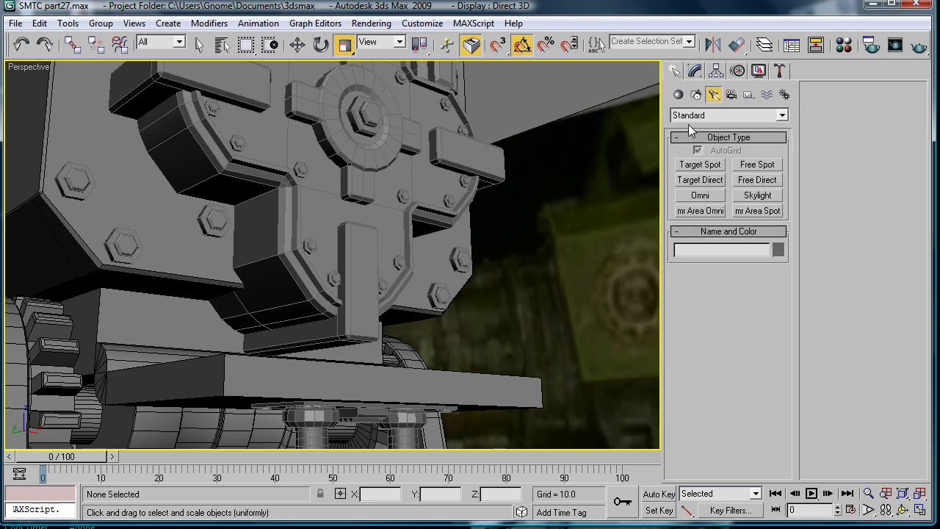
pyautogui.click(678, 95)
pyautogui.click(700, 165)
pyautogui.keyDown('alt'); pyautogui.moveTo(206, 318); pyautogui.dragTo(121, 270, button='middle'); pyautogui.keyUp('alt')
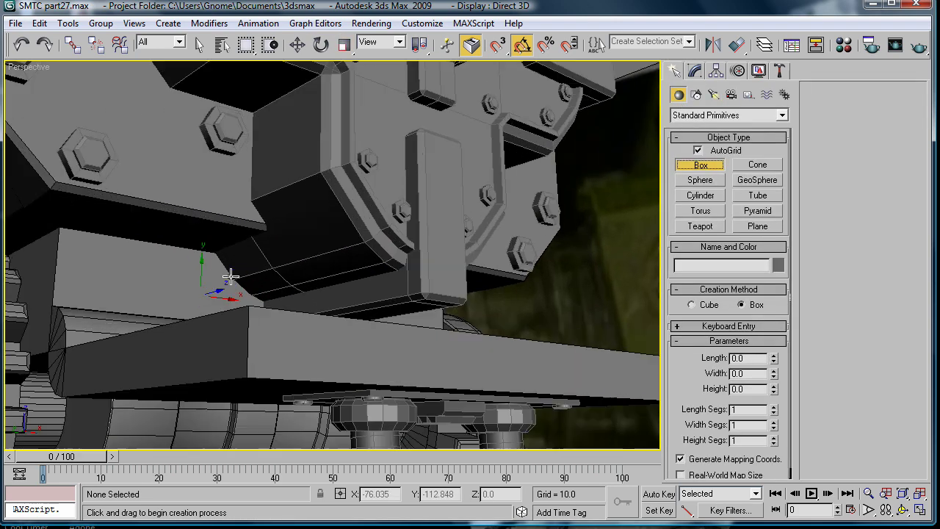
pyautogui.moveTo(88, 212)
pyautogui.mouseDown()
pyautogui.moveTo(119, 312)
pyautogui.moveTo(73, 242)
pyautogui.moveTo(100, 379)
pyautogui.mouseUp()
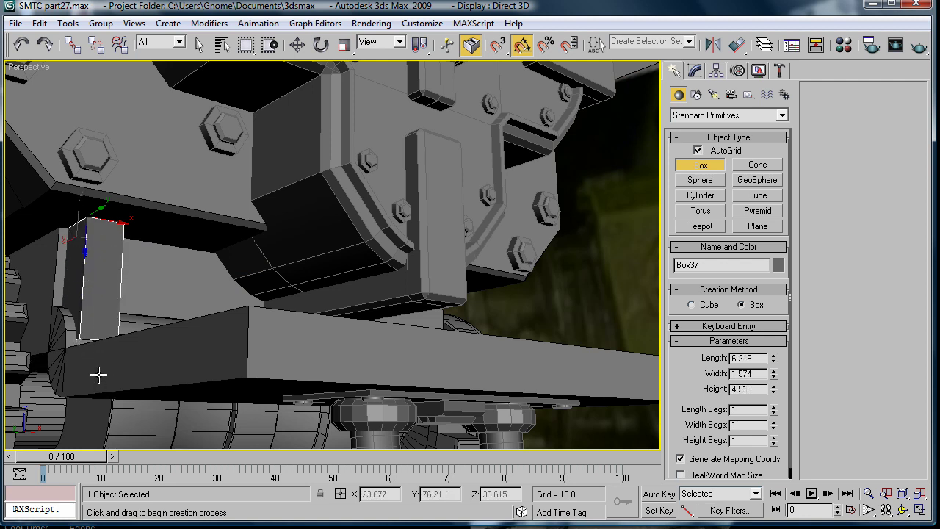
pyautogui.click(115, 395)
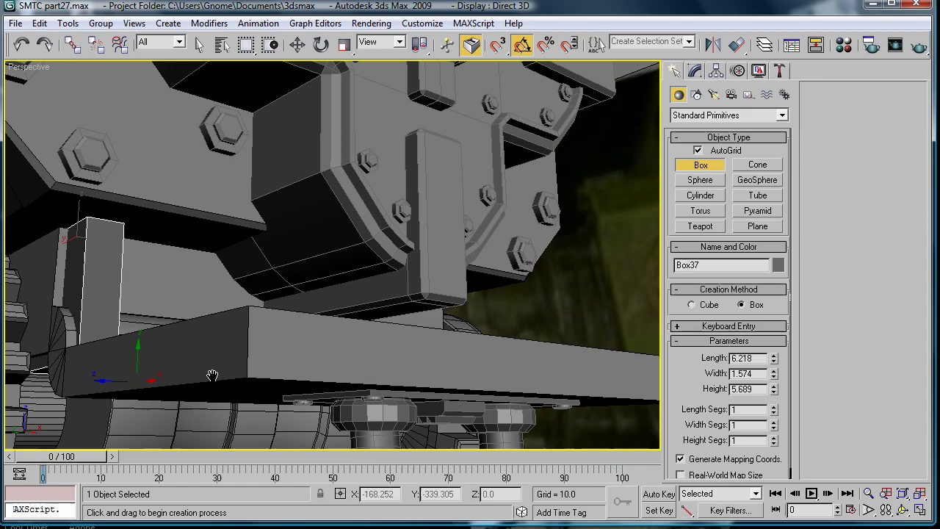
# Step: Convert the new box beneath the main box to an editable poly
pyautogui.moveTo(211, 375); pyautogui.dragTo(407, 305, button='middle')
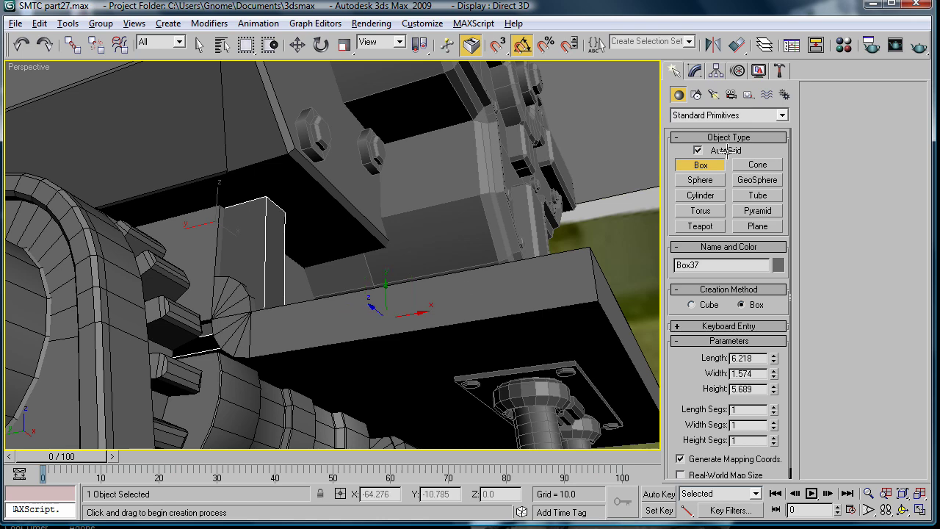
pyautogui.click(693, 72)
pyautogui.rightClick(709, 134)
pyautogui.click(718, 181)
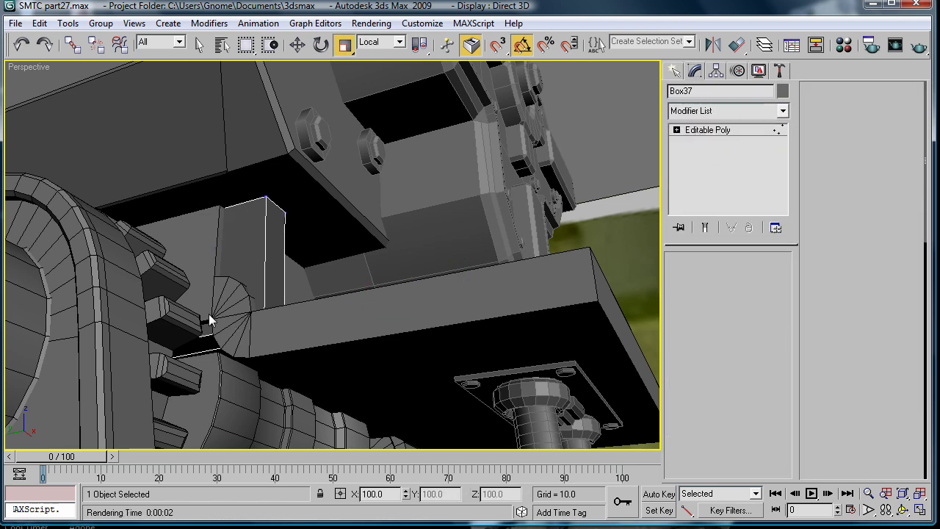
# Step: Move the new box's two lower vertices on the gear side upward to slope its underside
pyautogui.press('1')
pyautogui.moveTo(40, 271); pyautogui.dragTo(219, 430)
pyautogui.keyDown('alt'); pyautogui.moveTo(190, 311); pyautogui.dragTo(195, 341, button='middle'); pyautogui.keyUp('alt')
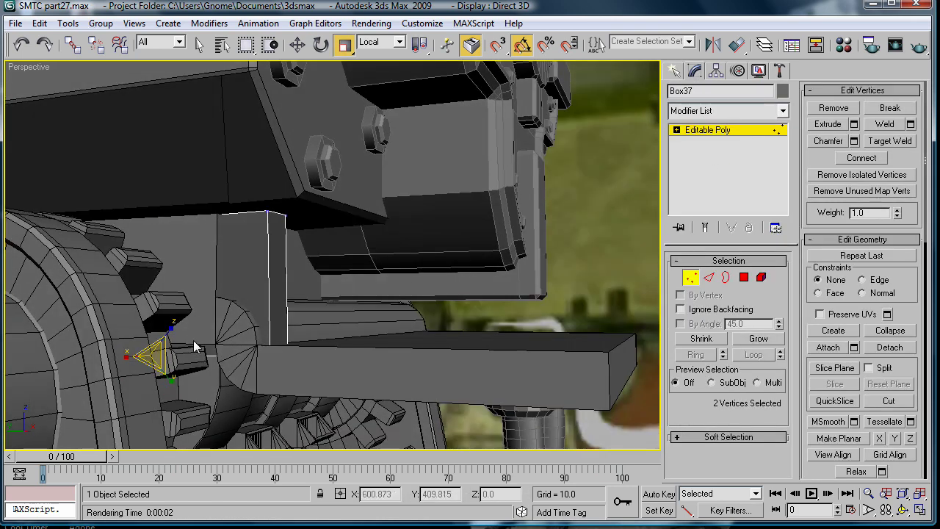
pyautogui.press('w')
pyautogui.moveTo(157, 344); pyautogui.dragTo(220, 290)
pyautogui.keyDown('alt'); pyautogui.moveTo(313, 350); pyautogui.dragTo(301, 244, button='middle'); pyautogui.keyUp('alt')
pyautogui.moveTo(145, 344); pyautogui.dragTo(185, 284)
# Step: Undo the sideways move of the new box's two vertices and finish vertex editing
pyautogui.keyDown('alt'); pyautogui.moveTo(384, 245); pyautogui.dragTo(453, 164, button='middle'); pyautogui.keyUp('alt')
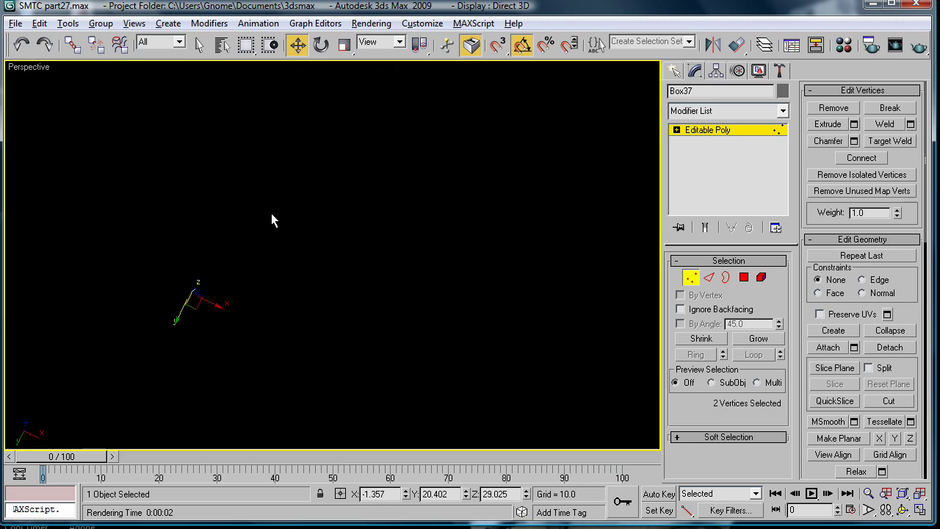
pyautogui.keyDown('alt'); pyautogui.moveTo(272, 218); pyautogui.dragTo(237, 339, button='middle'); pyautogui.keyUp('alt')
pyautogui.click(226, 286)
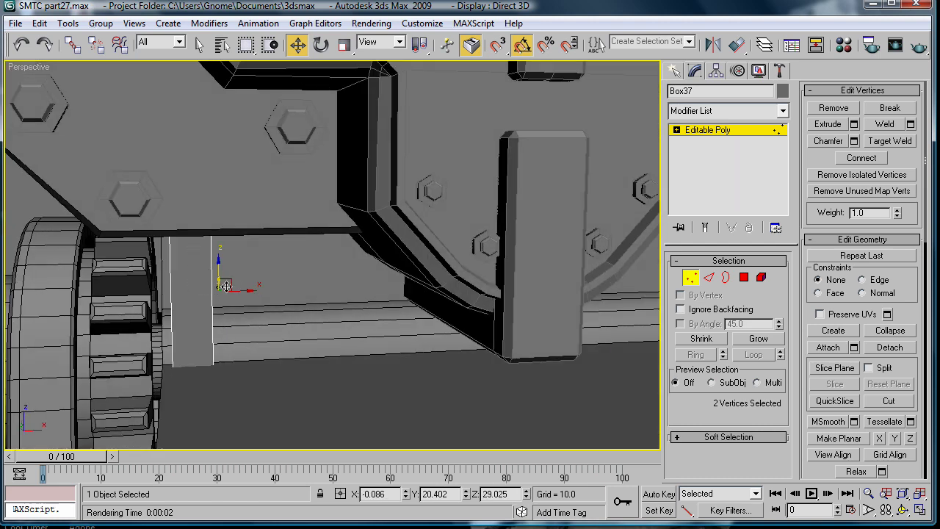
pyautogui.hotkey('ctrl', 'z')
pyautogui.click(703, 130)
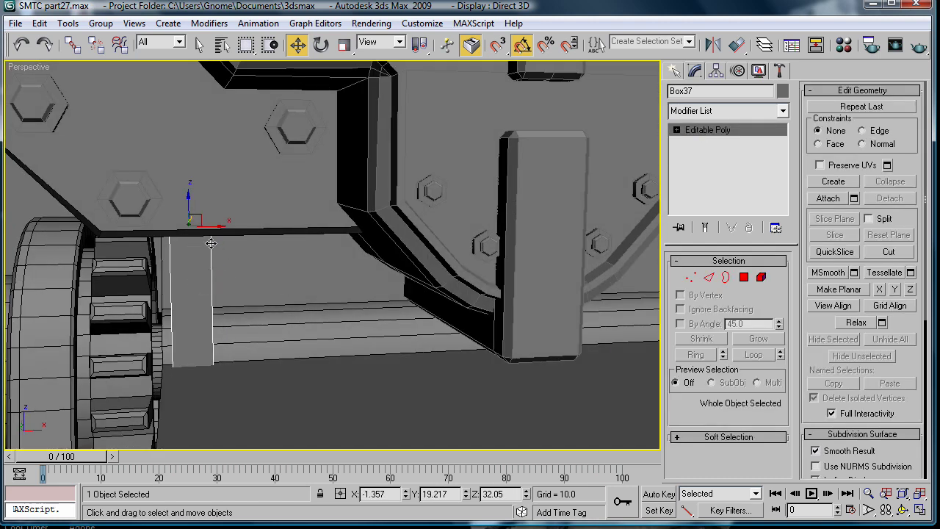
# Step: Move the sloped box beneath the main box along X, away from the gear, to about X -0.019
pyautogui.moveTo(211, 228); pyautogui.dragTo(233, 229)
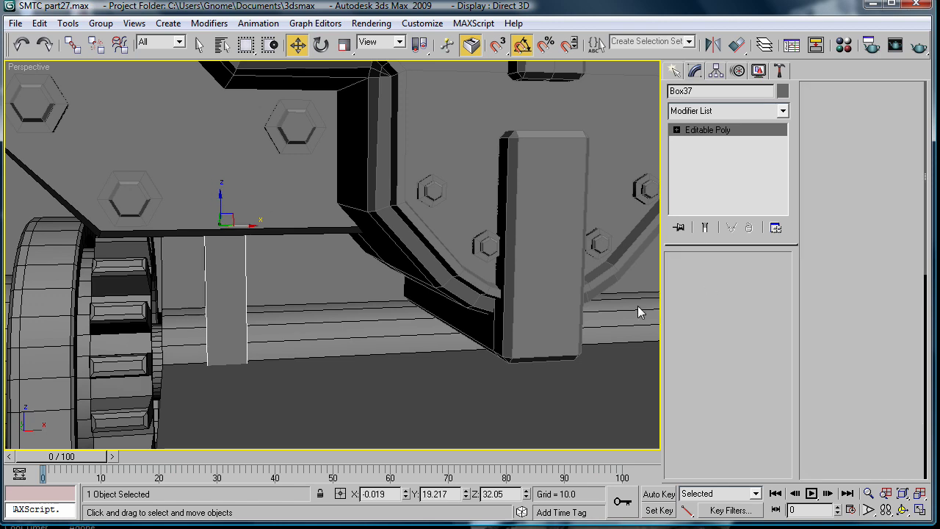
# Step: Connect the two sloped underside edges of the box with a new crosswise edge
pyautogui.keyDown('alt'); pyautogui.moveTo(640, 310); pyautogui.dragTo(299, 343, button='middle'); pyautogui.keyUp('alt')
pyautogui.press('2')
pyautogui.press('F3')
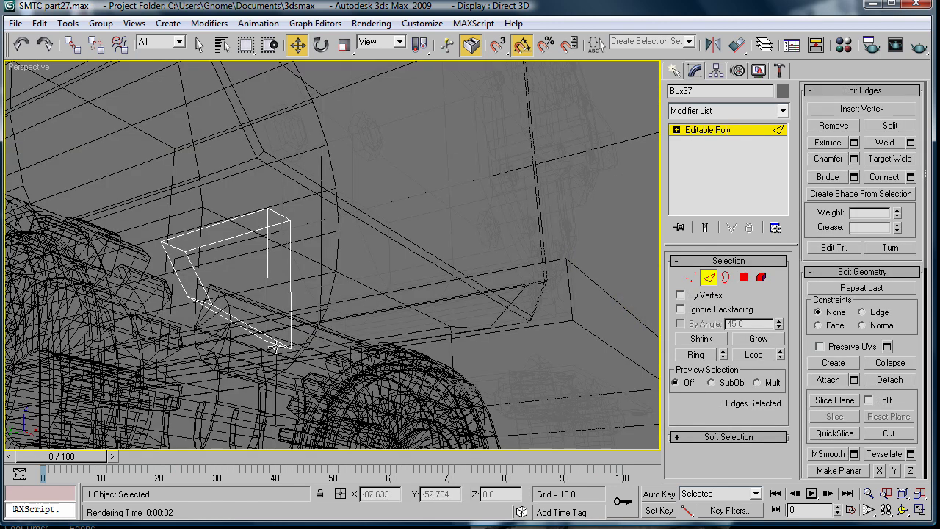
pyautogui.click(279, 344)
pyautogui.press('F3')
pyautogui.hotkey('shift', 'z')
pyautogui.moveTo(346, 279)
pyautogui.keyDown('alt'); pyautogui.mouseDown(button='middle')
pyautogui.moveTo(307, 343)
pyautogui.moveTo(486, 316)
pyautogui.moveTo(639, 233)
pyautogui.mouseUp(button='middle'); pyautogui.keyUp('alt')
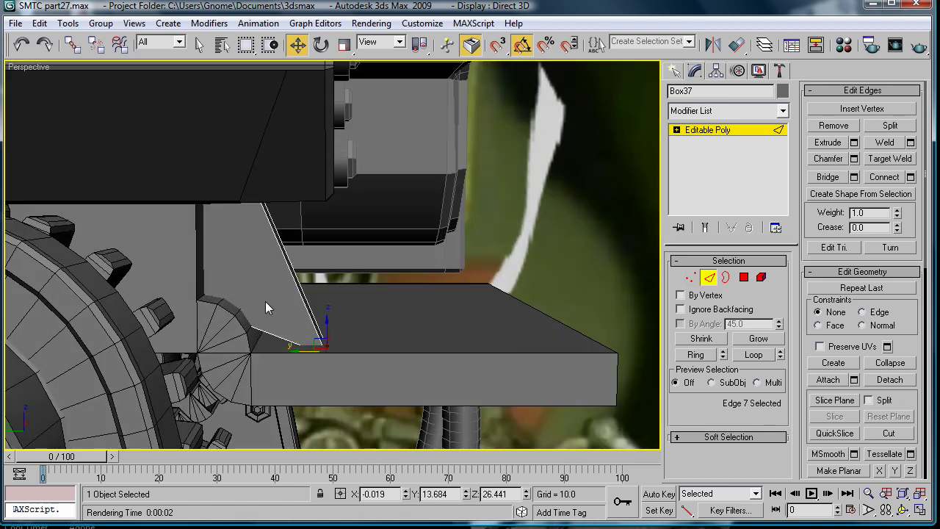
pyautogui.moveTo(265, 301); pyautogui.dragTo(311, 357)
pyautogui.click(886, 179)
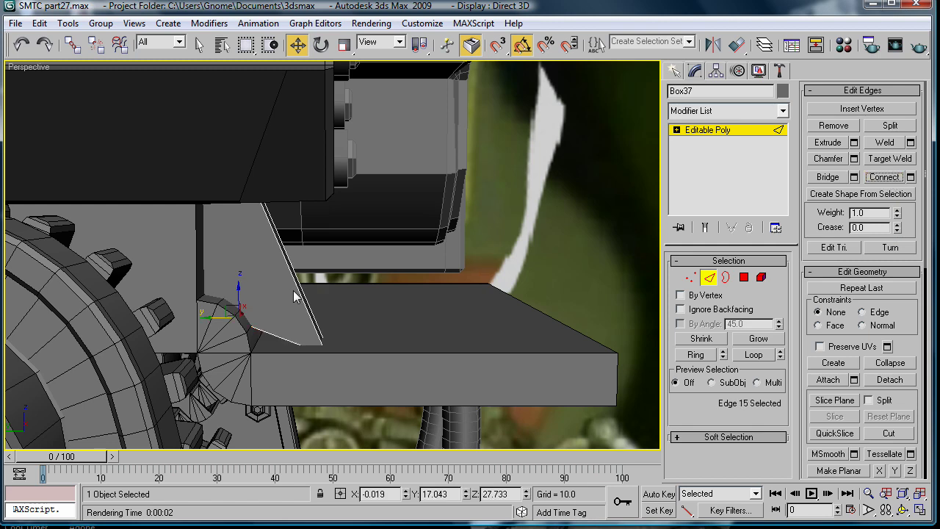
# Step: Lower the new underside edge to about Z 26.719 and finish edge editing
pyautogui.moveTo(237, 285); pyautogui.dragTo(241, 315)
pyautogui.keyDown('alt'); pyautogui.moveTo(241, 315); pyautogui.dragTo(220, 308, button='middle'); pyautogui.keyUp('alt')
pyautogui.keyDown('alt'); pyautogui.moveTo(287, 233); pyautogui.dragTo(381, 236, button='middle'); pyautogui.keyUp('alt')
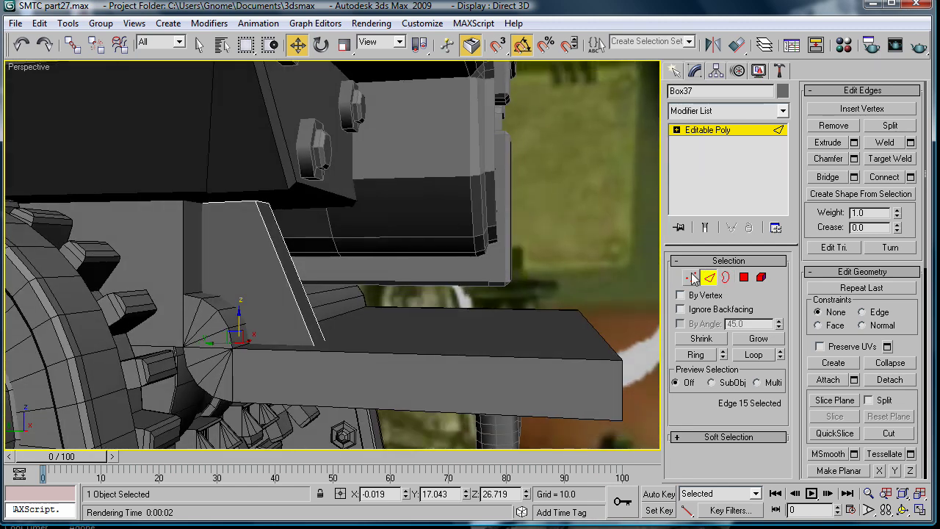
pyautogui.click(709, 133)
# Step: Chamfer the two long slanted front edges of the box by 0.19 with 1 segment and finish edge editing
pyautogui.click(708, 277)
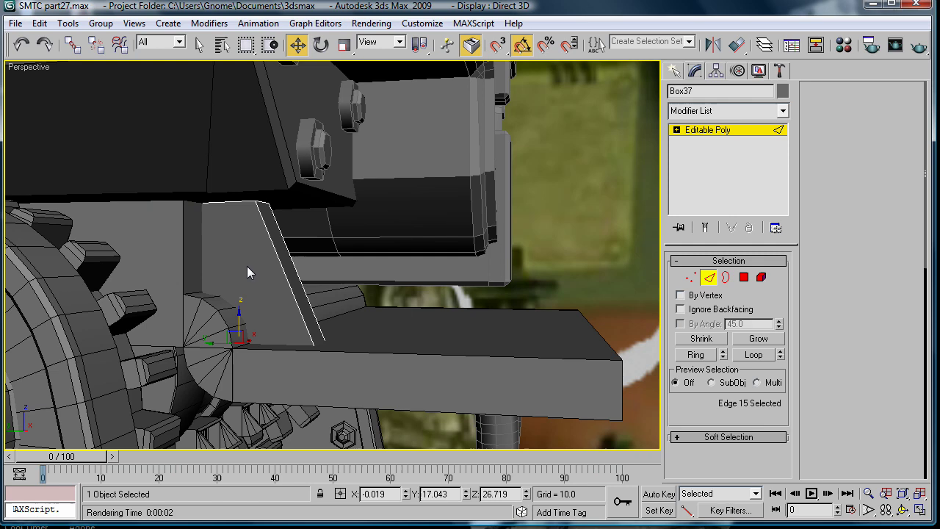
pyautogui.moveTo(259, 248); pyautogui.dragTo(374, 284)
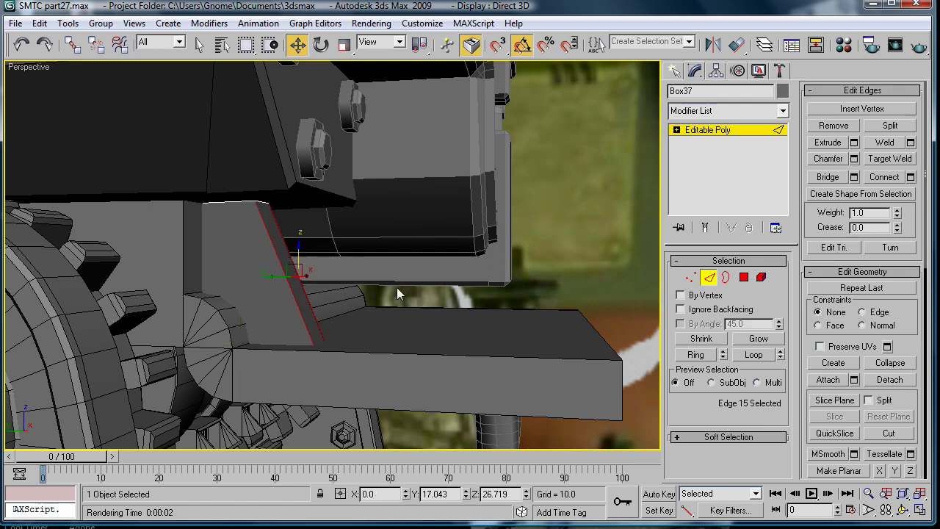
pyautogui.click(853, 159)
pyautogui.keyDown('alt'); pyautogui.moveTo(307, 275); pyautogui.dragTo(373, 334, button='middle'); pyautogui.keyUp('alt')
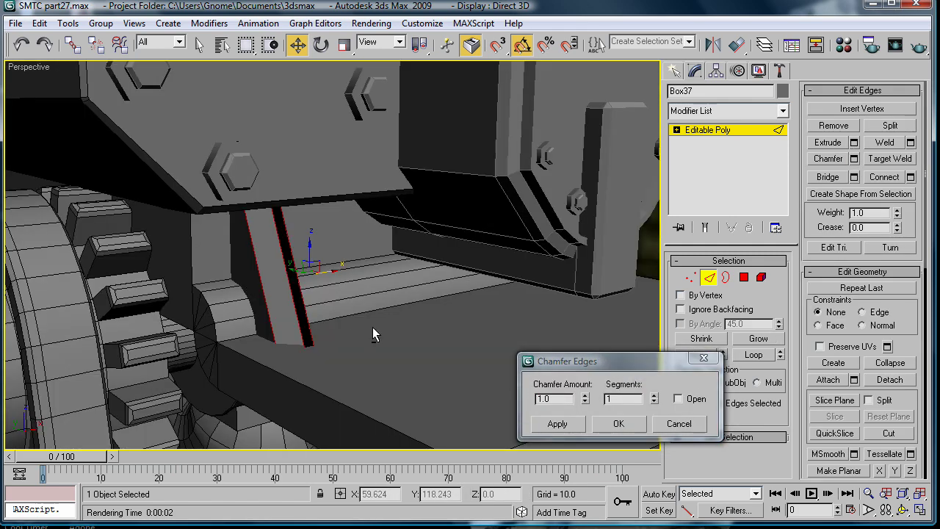
pyautogui.moveTo(583, 398); pyautogui.dragTo(590, 456)
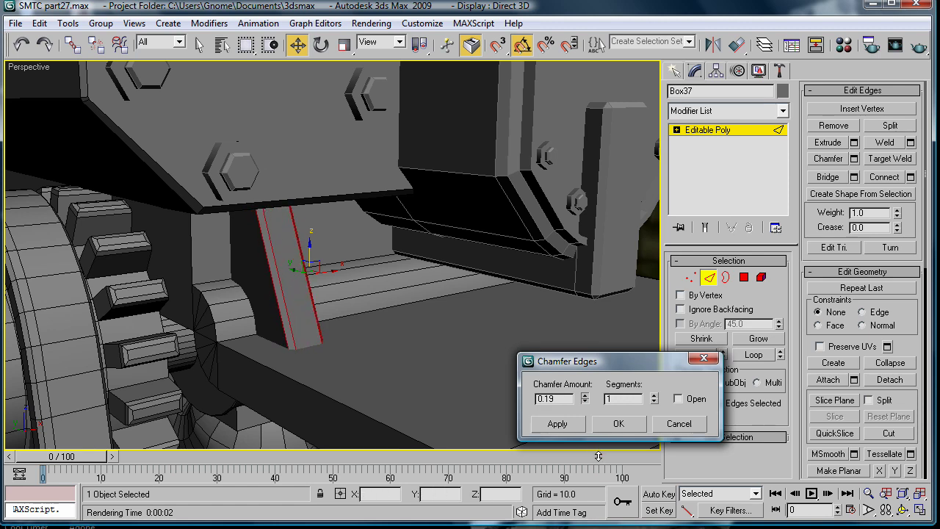
pyautogui.click(602, 426)
pyautogui.keyDown('alt'); pyautogui.moveTo(455, 323); pyautogui.dragTo(403, 306, button='middle'); pyautogui.keyUp('alt')
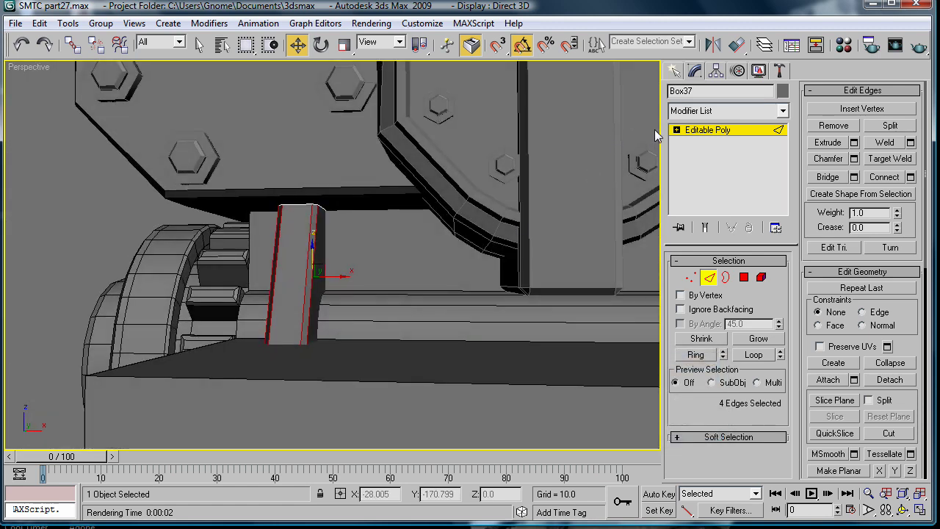
pyautogui.click(702, 132)
# Step: Copy the slanted bracket once beside itself along X, and copy the resulting pair to the other side of the vertical bar
pyautogui.keyDown('alt'); pyautogui.moveTo(358, 252); pyautogui.dragTo(374, 257, button='middle'); pyautogui.keyUp('alt')
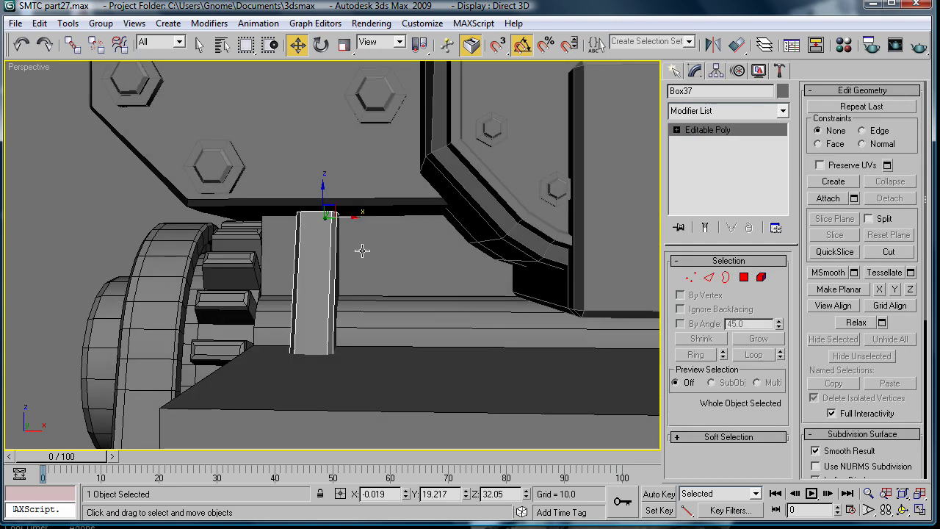
pyautogui.press('f')
pyautogui.scroll(5, 350, 243)
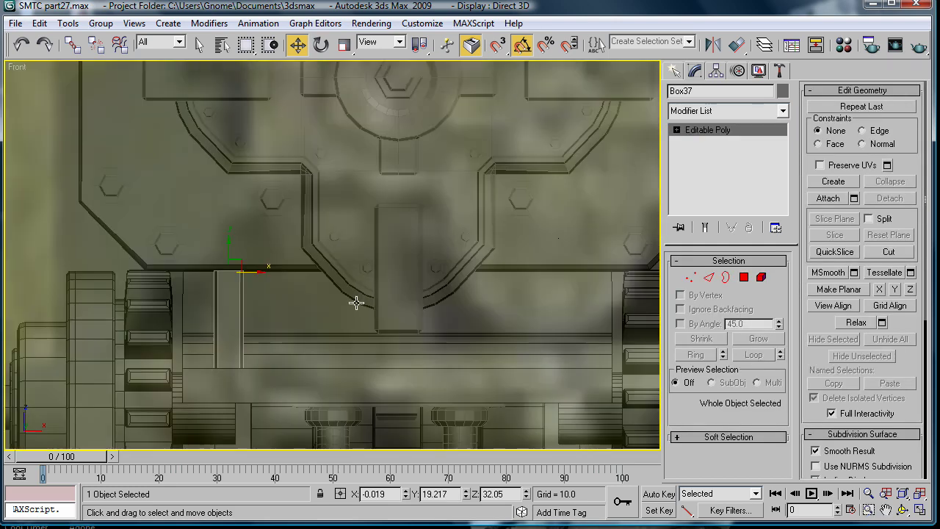
pyautogui.moveTo(356, 302); pyautogui.dragTo(354, 284, button='middle')
pyautogui.keyDown('shift'); pyautogui.moveTo(256, 256); pyautogui.dragTo(332, 267); pyautogui.keyUp('shift')
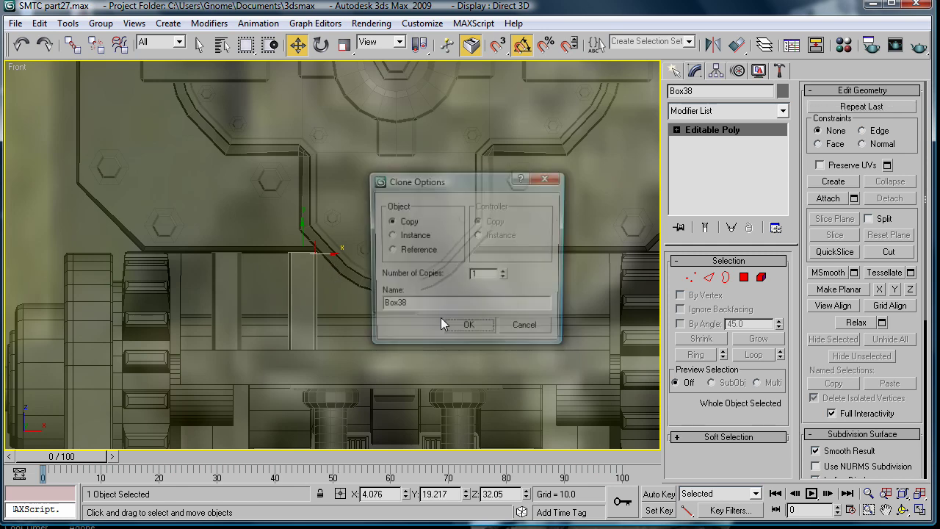
pyautogui.click(468, 330)
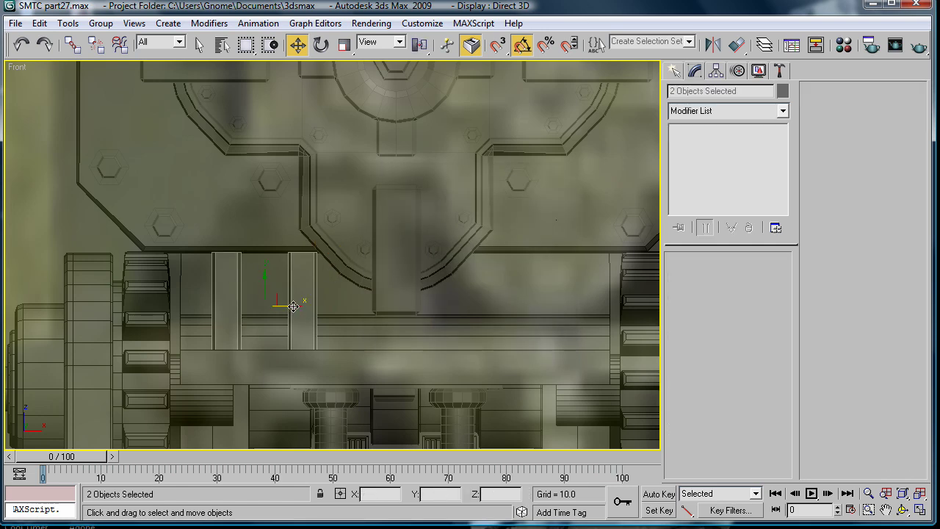
pyautogui.moveTo(293, 306)
pyautogui.mouseDown()
pyautogui.moveTo(576, 323)
pyautogui.moveTo(548, 341)
pyautogui.mouseUp()
pyautogui.click(470, 329)
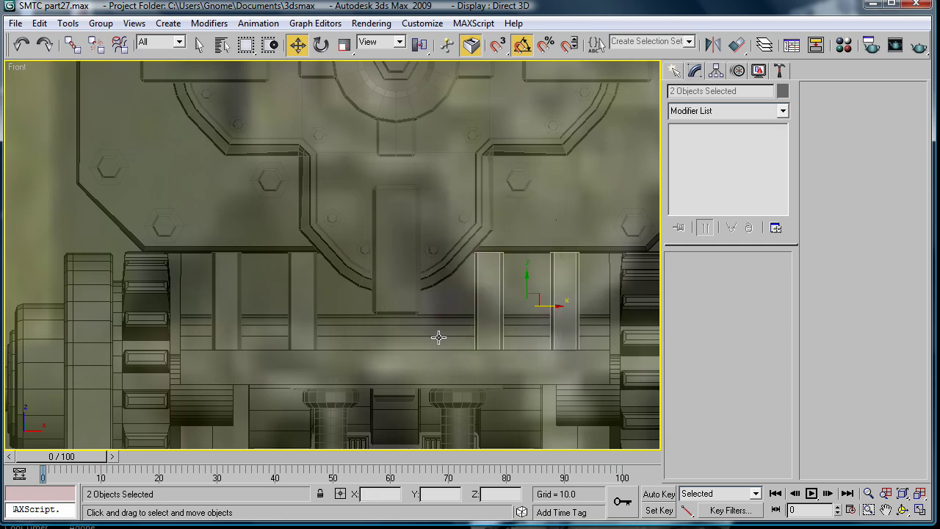
# Step: Draw a 6-sided cylinder with a radius of about 0.964 and height of about 2.639 under the vertical bar, using AutoGrid
pyautogui.press('p')
pyautogui.keyDown('alt'); pyautogui.moveTo(422, 356); pyautogui.dragTo(241, 346, button='middle'); pyautogui.keyUp('alt')
pyautogui.keyDown('alt'); pyautogui.moveTo(628, 159); pyautogui.dragTo(240, 276, button='middle'); pyautogui.keyUp('alt')
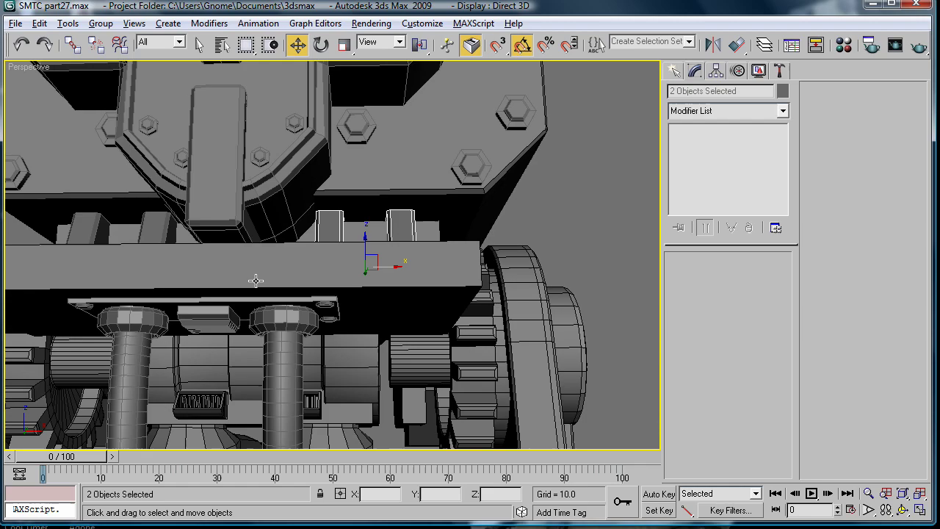
pyautogui.keyDown('alt'); pyautogui.moveTo(256, 280); pyautogui.dragTo(277, 307, button='middle'); pyautogui.keyUp('alt')
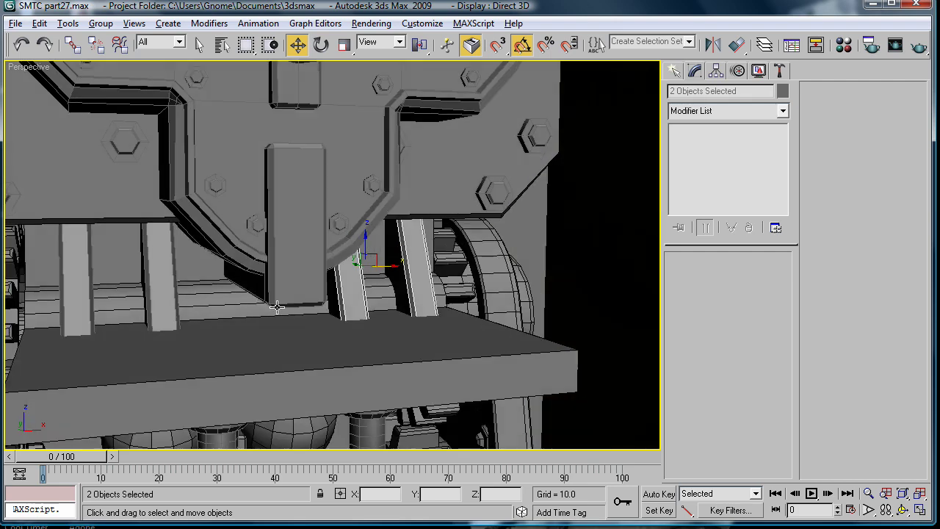
pyautogui.click(675, 71)
pyautogui.click(697, 207)
pyautogui.click(696, 198)
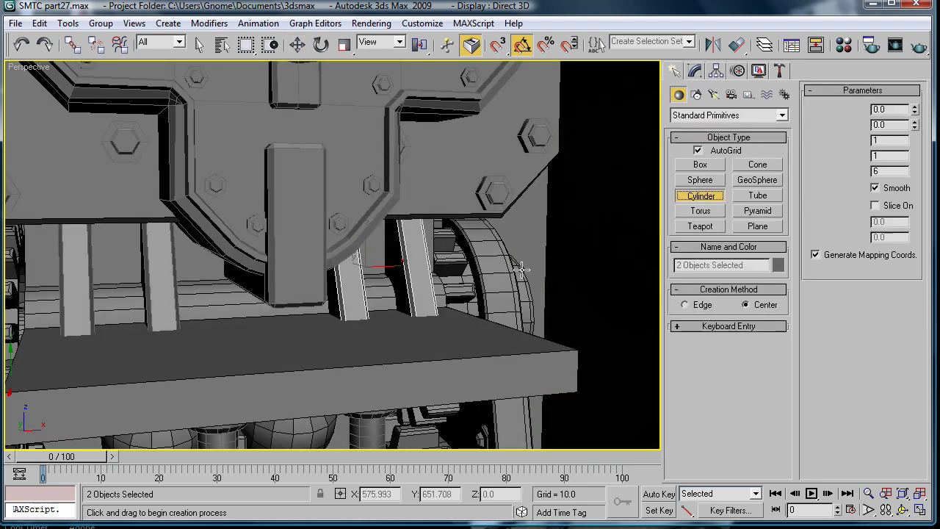
pyautogui.keyDown('alt'); pyautogui.moveTo(410, 295); pyautogui.dragTo(311, 216, button='middle'); pyautogui.keyUp('alt')
pyautogui.moveTo(272, 227); pyautogui.dragTo(271, 232)
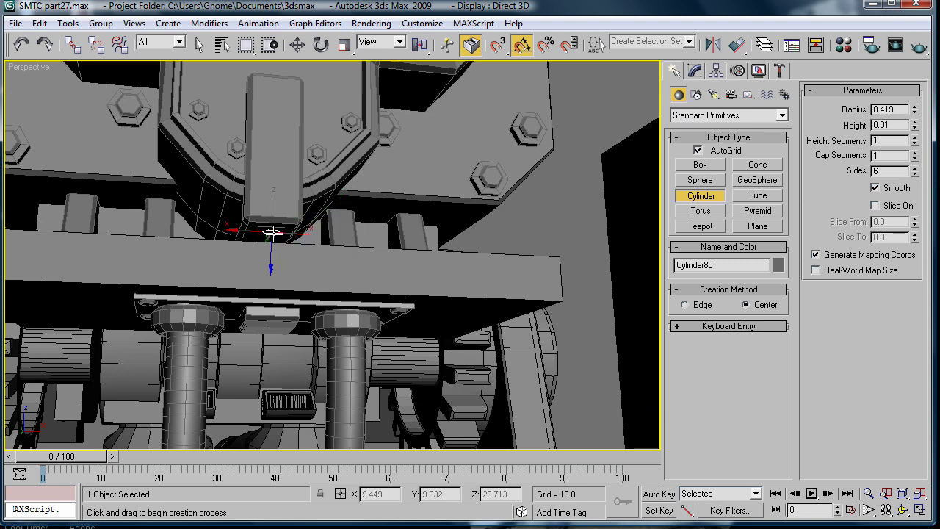
pyautogui.click(269, 290)
pyautogui.keyDown('alt'); pyautogui.moveTo(279, 246); pyautogui.dragTo(310, 304, button='middle'); pyautogui.keyUp('alt')
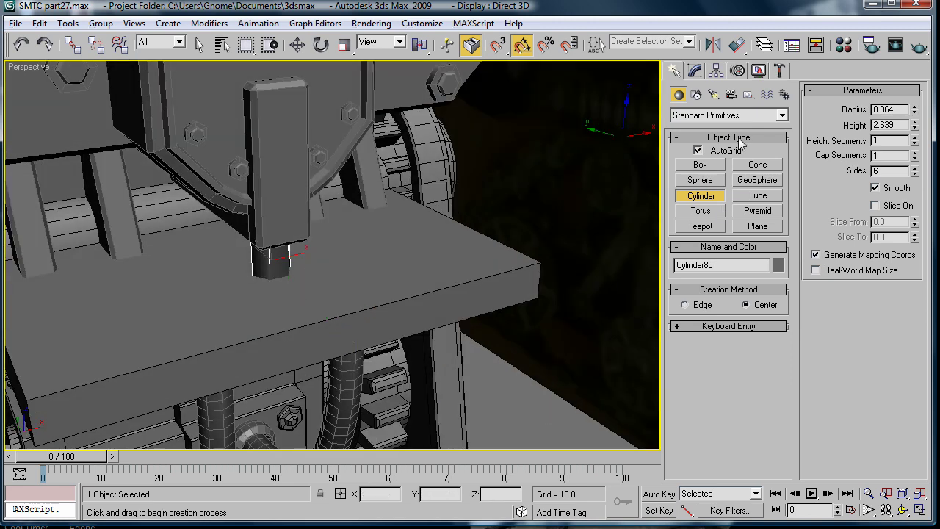
# Step: Set the cylinder's height to about 2.138 and its sides to 12
pyautogui.click(695, 71)
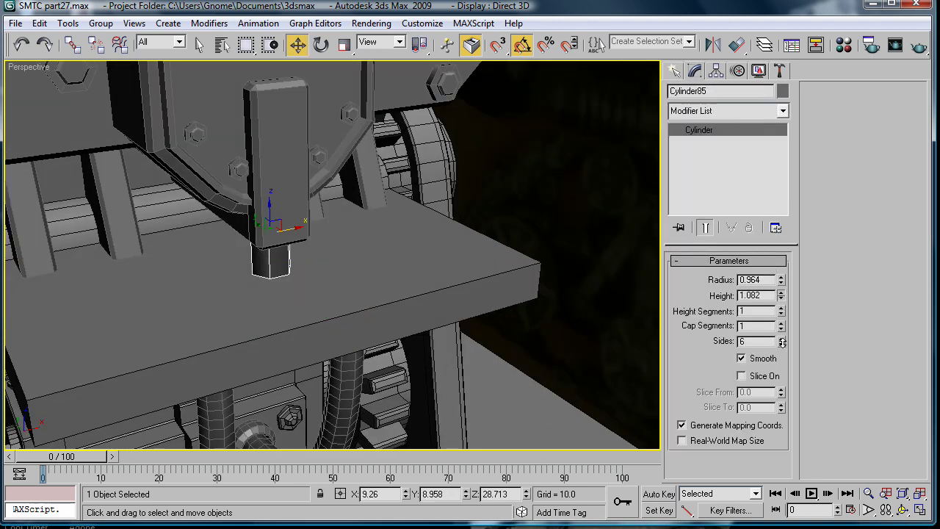
pyautogui.moveTo(782, 342); pyautogui.dragTo(766, 313)
pyautogui.scroll(10, 554, 295)
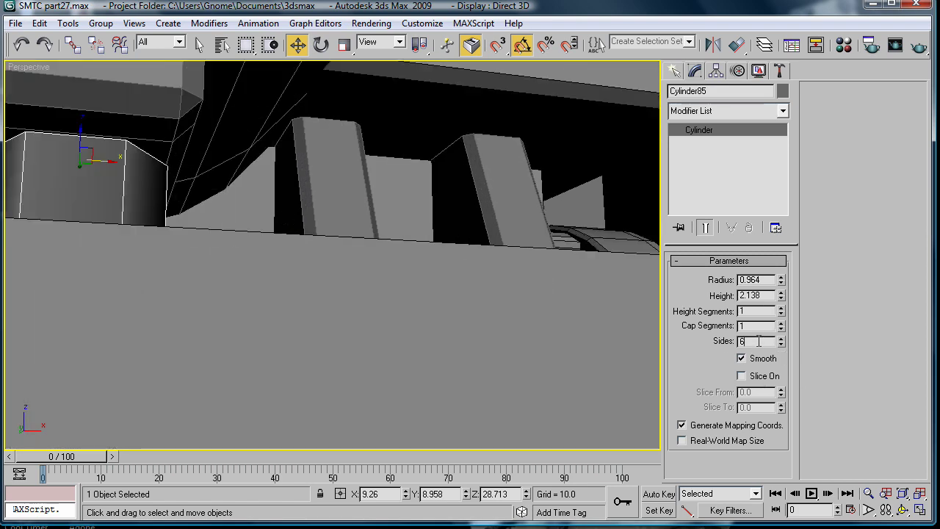
pyautogui.write('12')
pyautogui.press('Return')
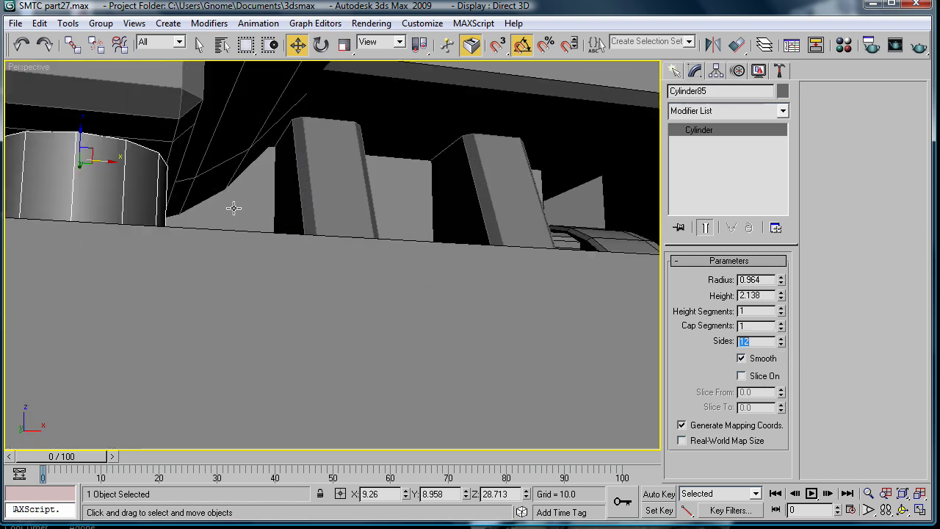
# Step: Move the cylinder along X to about 9.148 to centre it under the vertical bar
pyautogui.moveTo(233, 208); pyautogui.dragTo(301, 228, button='middle')
pyautogui.keyDown('alt'); pyautogui.moveTo(301, 228); pyautogui.dragTo(319, 231, button='middle'); pyautogui.keyUp('alt')
pyautogui.keyDown('alt'); pyautogui.moveTo(237, 230); pyautogui.dragTo(344, 243, button='middle'); pyautogui.keyUp('alt')
pyautogui.scroll(-2, 271, 233)
pyautogui.scroll(2, 345, 244)
pyautogui.moveTo(333, 223); pyautogui.dragTo(312, 222)
# Step: Copy the cylinder once backward along Y to about Y 14.484, beneath the rear part of the bar
pyautogui.keyDown('alt'); pyautogui.moveTo(345, 218); pyautogui.dragTo(421, 238, button='middle'); pyautogui.keyUp('alt')
pyautogui.scroll(-4, 378, 269)
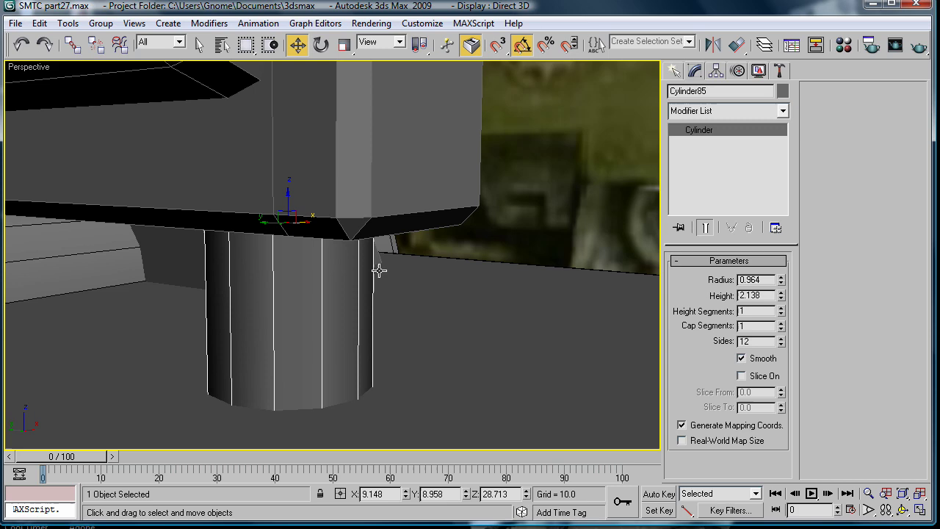
pyautogui.keyDown('alt'); pyautogui.moveTo(351, 316); pyautogui.dragTo(384, 330, button='middle'); pyautogui.keyUp('alt')
pyautogui.keyDown('shift'); pyautogui.moveTo(302, 236); pyautogui.dragTo(166, 231); pyautogui.keyUp('shift')
pyautogui.click(474, 332)
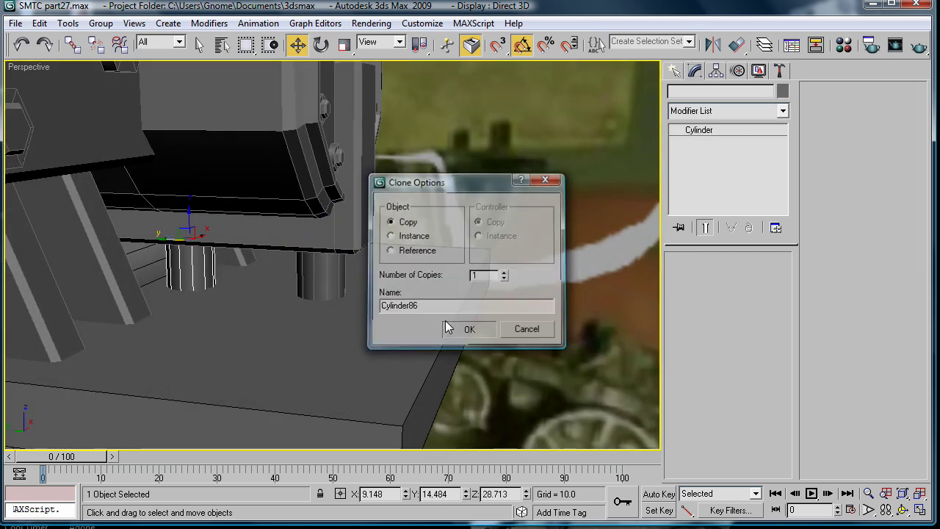
# Step: Draw a thin box about 10.926 long, 3.535 wide and 0.324 high on the platform around the two cylinders, using AutoGrid
pyautogui.moveTo(473, 331)
pyautogui.keyDown('alt'); pyautogui.mouseDown(button='middle')
pyautogui.moveTo(248, 285)
pyautogui.moveTo(429, 316)
pyautogui.moveTo(355, 311)
pyautogui.moveTo(332, 282)
pyautogui.moveTo(357, 309)
pyautogui.mouseUp(button='middle'); pyautogui.keyUp('alt')
pyautogui.scroll(5, 356, 314)
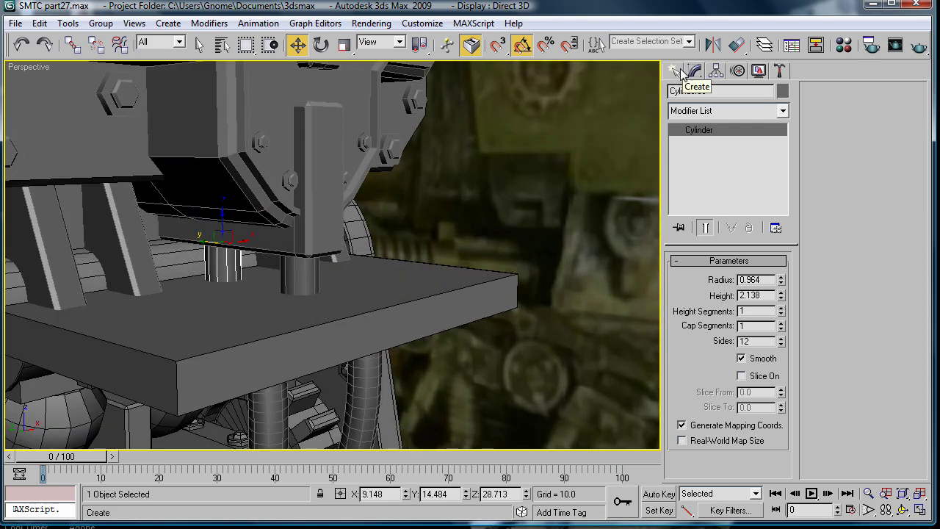
pyautogui.click(675, 71)
pyautogui.click(700, 165)
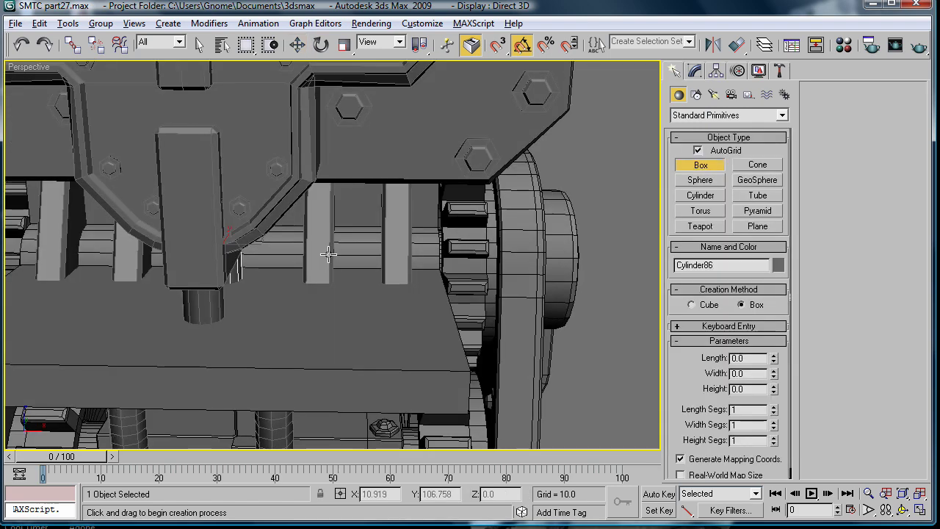
pyautogui.moveTo(174, 335); pyautogui.dragTo(257, 254)
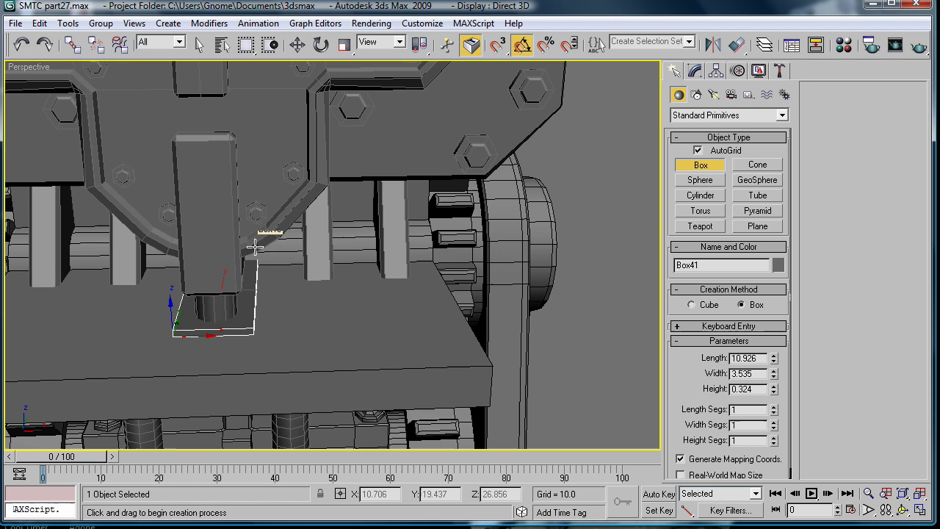
pyautogui.click(299, 273)
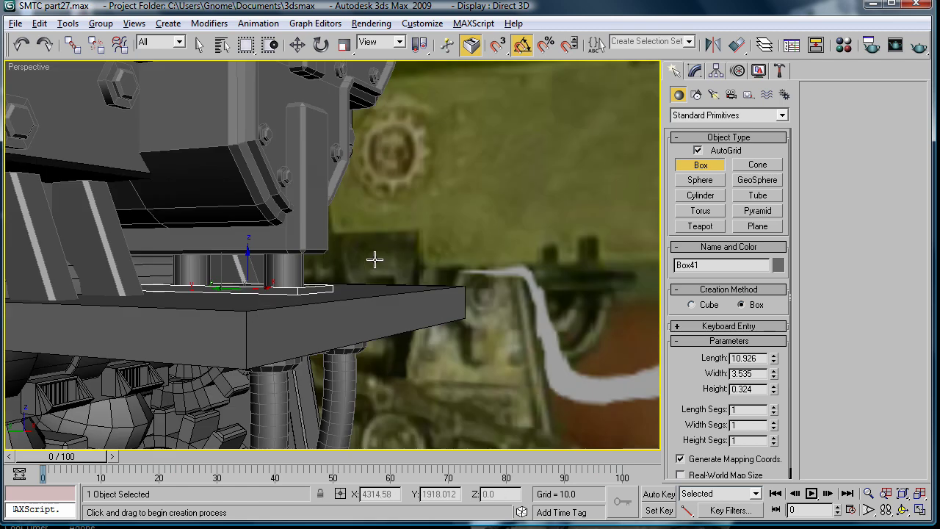
# Step: Convert the thin base plate under the cylinders to an editable poly
pyautogui.keyDown('alt'); pyautogui.moveTo(375, 260); pyautogui.dragTo(372, 270, button='middle'); pyautogui.keyUp('alt')
pyautogui.scroll(3, 372, 270)
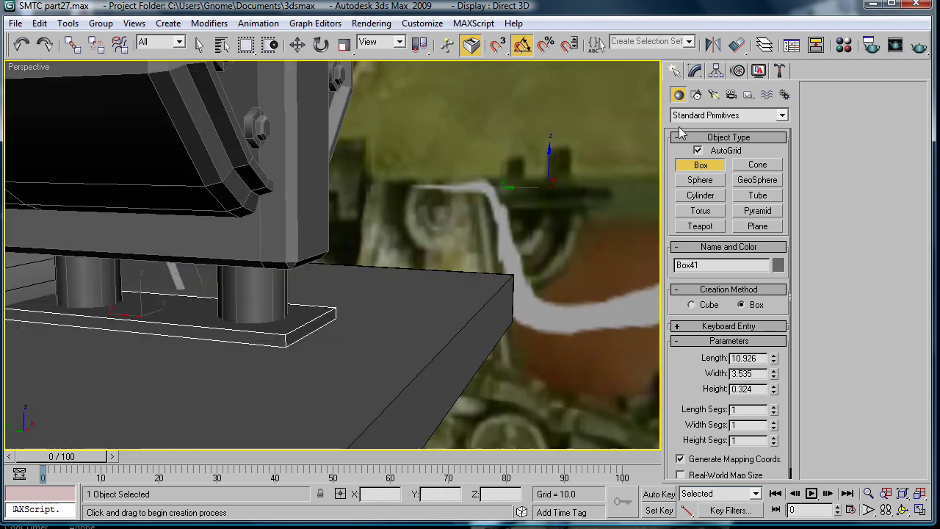
pyautogui.click(693, 72)
pyautogui.hotkey('ctrl', 'e')
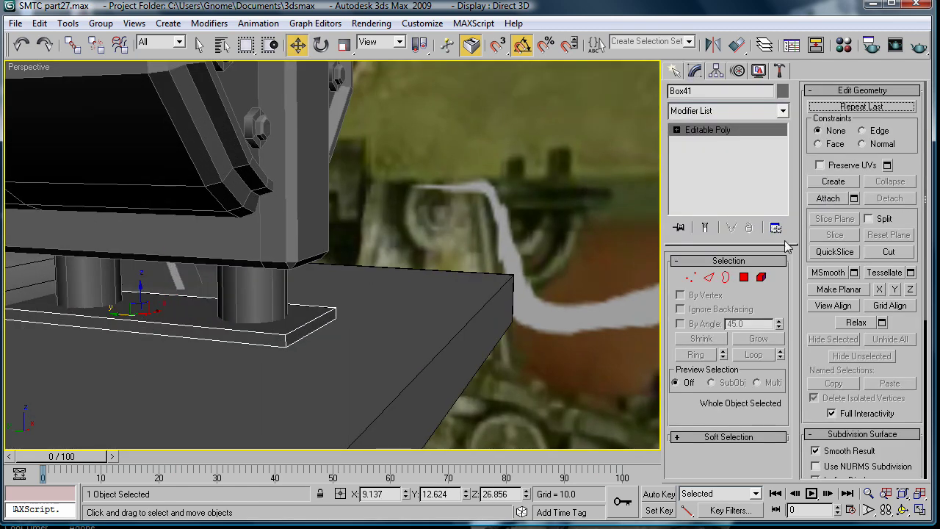
# Step: Chamfer all edges around the top face of the base plate under the cylinders by 0.09
pyautogui.click(743, 279)
pyautogui.click(301, 309)
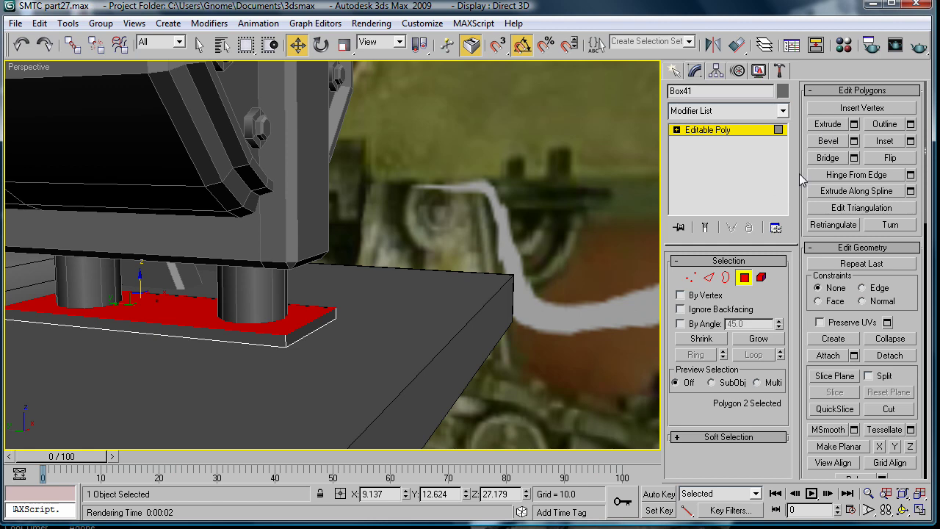
pyautogui.click(744, 276)
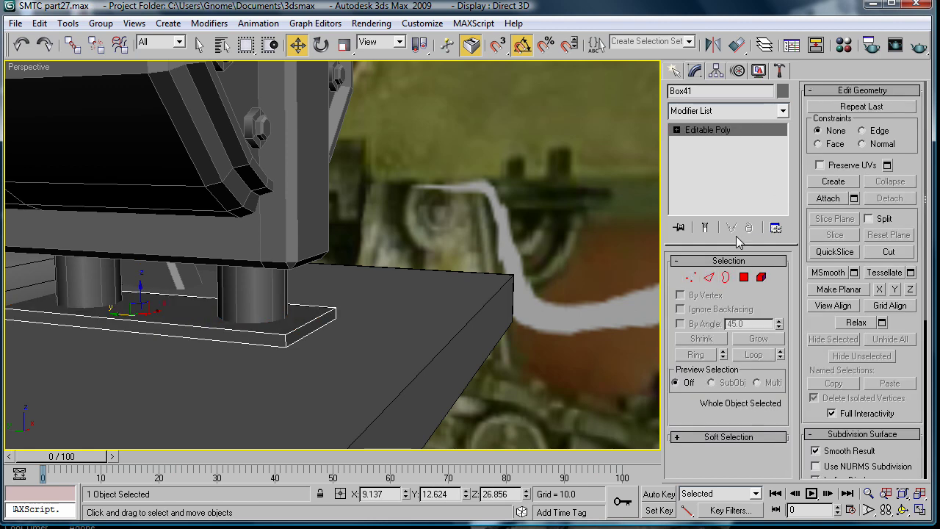
pyautogui.click(743, 276)
pyautogui.click(708, 276)
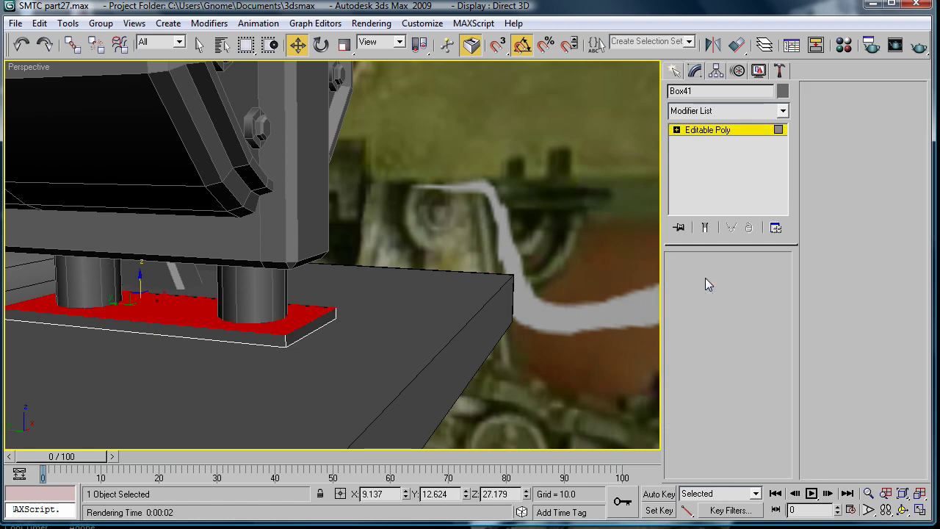
pyautogui.click(854, 159)
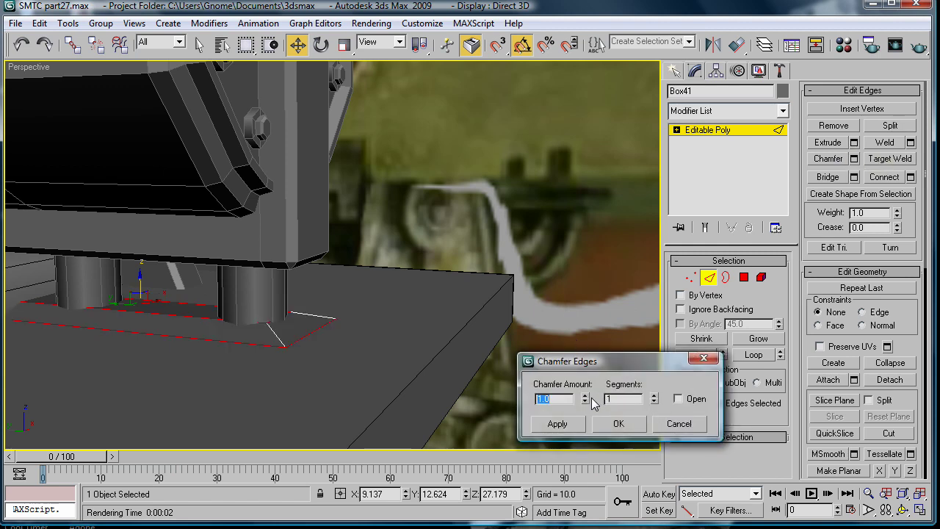
pyautogui.moveTo(585, 398); pyautogui.dragTo(581, 465)
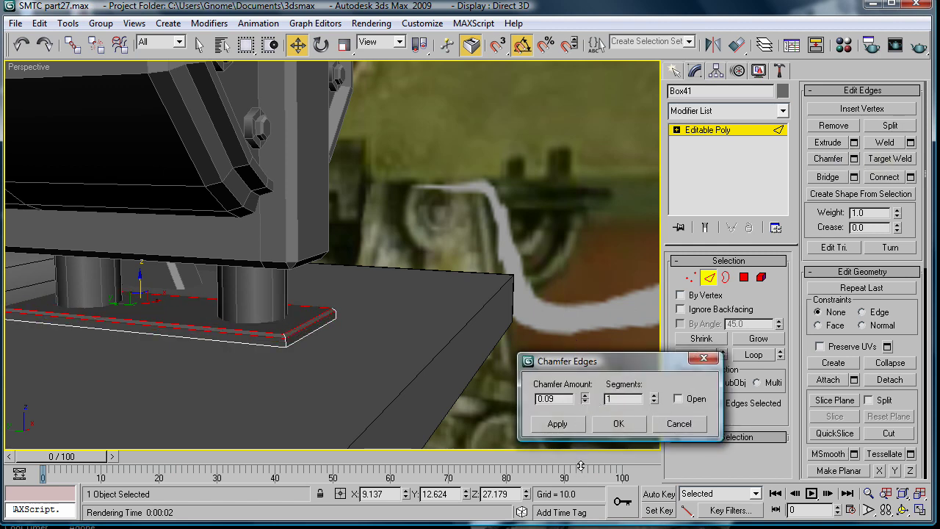
pyautogui.click(607, 426)
pyautogui.click(705, 128)
pyautogui.scroll(-3, 426, 271)
pyautogui.keyDown('alt'); pyautogui.moveTo(424, 274); pyautogui.dragTo(458, 249, button='middle'); pyautogui.keyUp('alt')
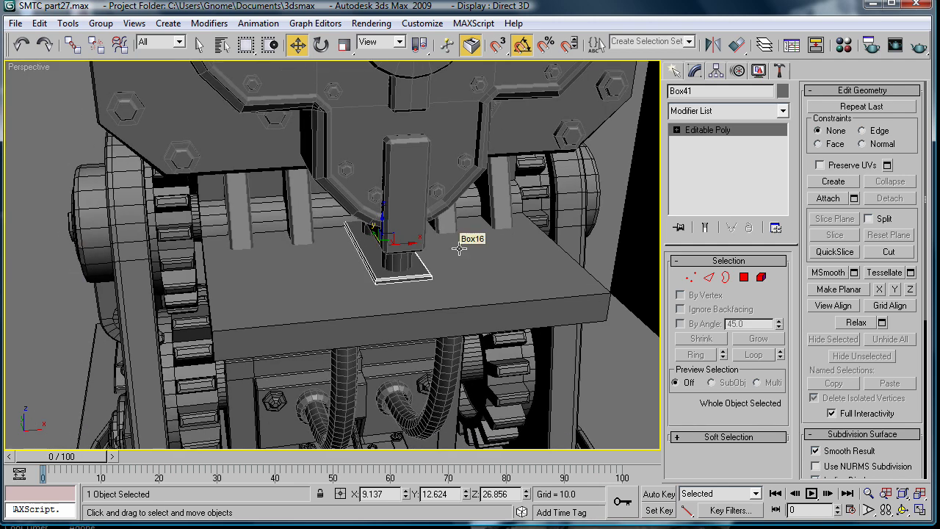
# Step: Draw a thin box about 6.199 long, 7.156 wide and 0.273 high on the platform beside the base plate and convert it to an editable poly
pyautogui.click(673, 71)
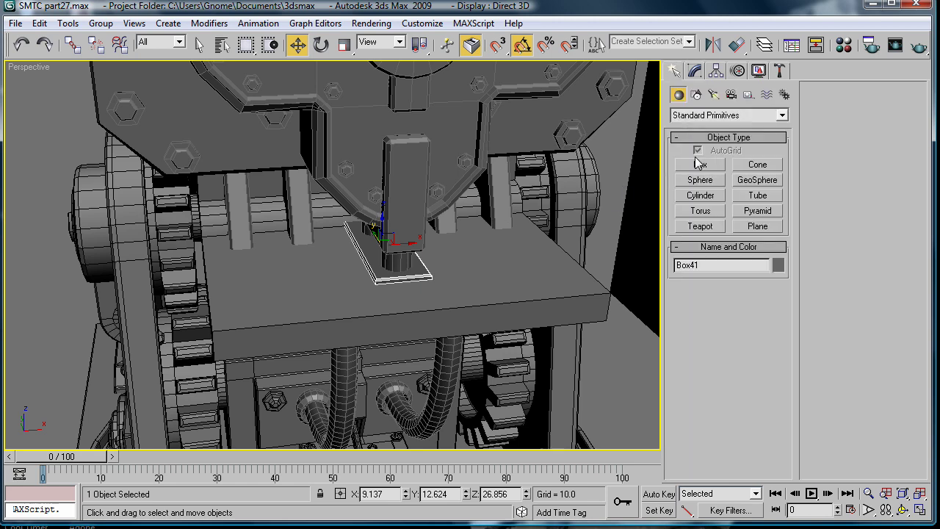
pyautogui.click(701, 162)
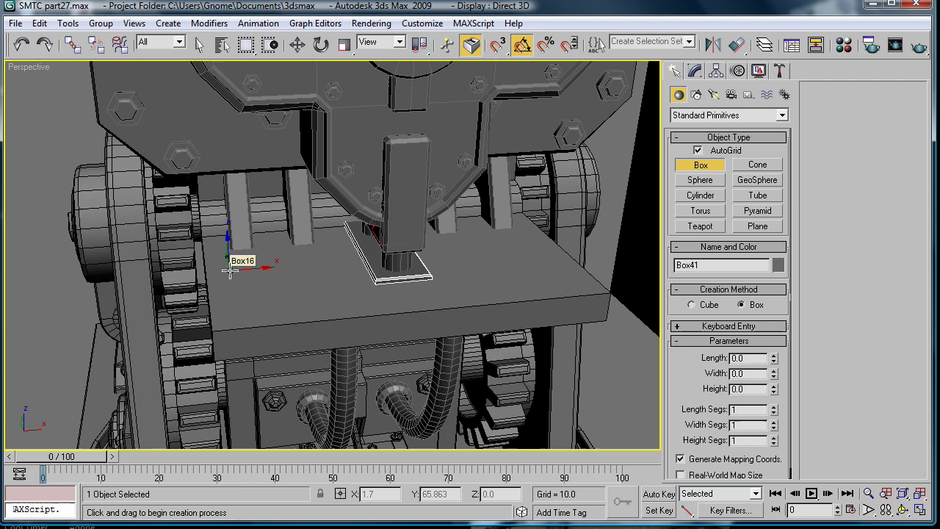
pyautogui.moveTo(234, 269); pyautogui.dragTo(359, 303)
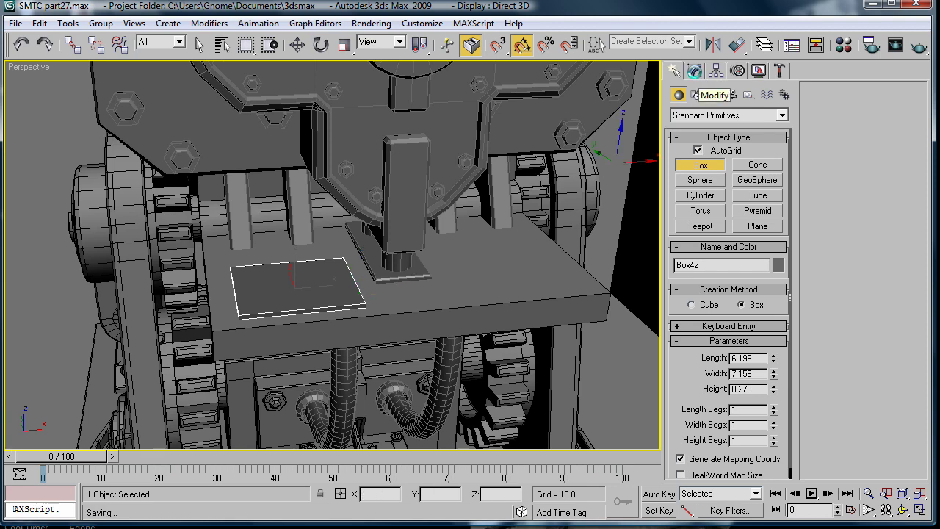
pyautogui.click(695, 71)
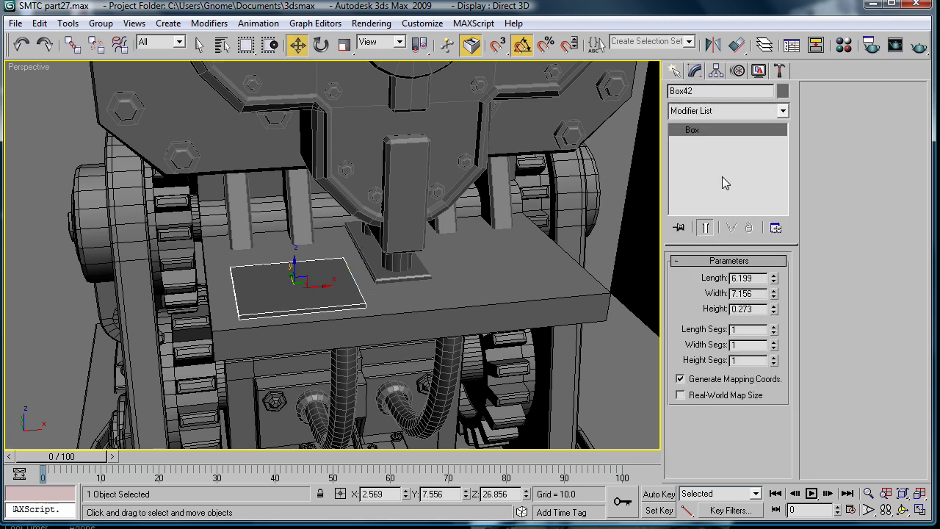
pyautogui.click(750, 277)
pyautogui.press('4')
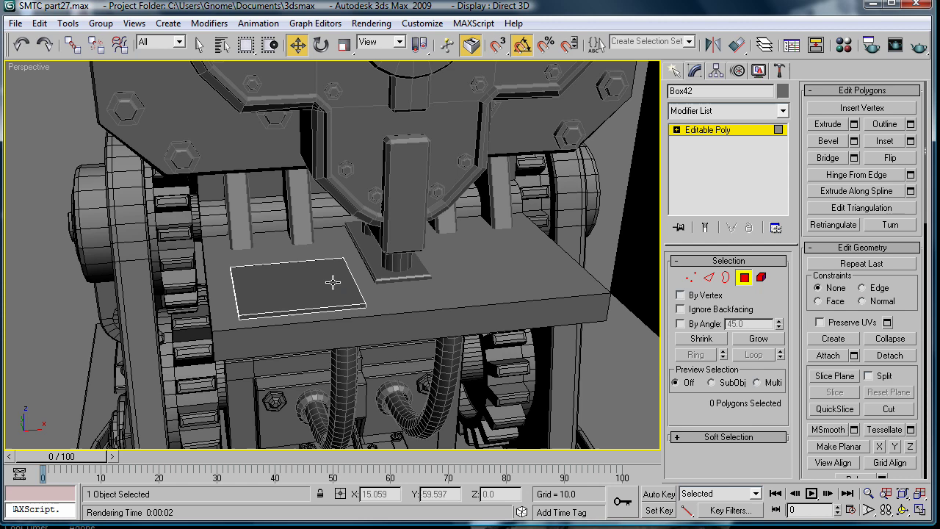
# Step: Connect the two side edges of the new plate's top face with 2 segments, pinch -53 and slide -275
pyautogui.scroll(5, 424, 252)
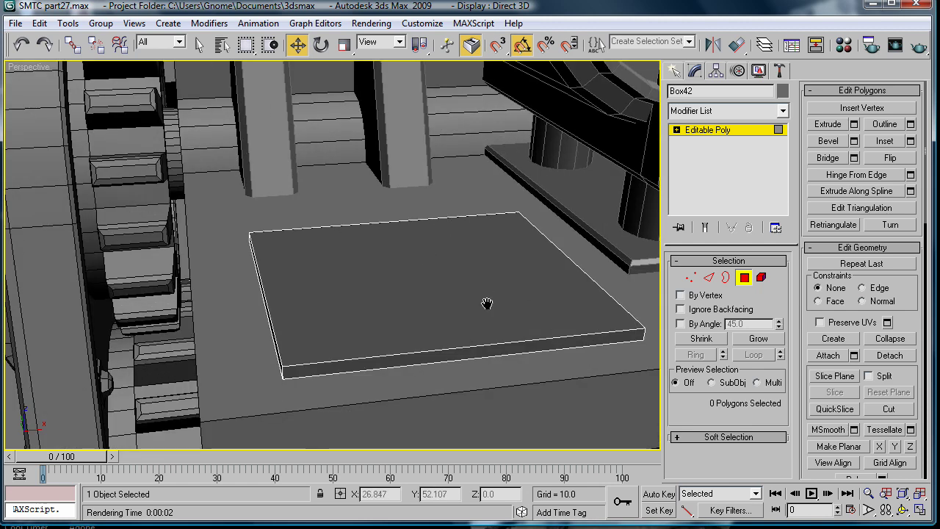
pyautogui.moveTo(487, 303); pyautogui.dragTo(483, 306, button='middle')
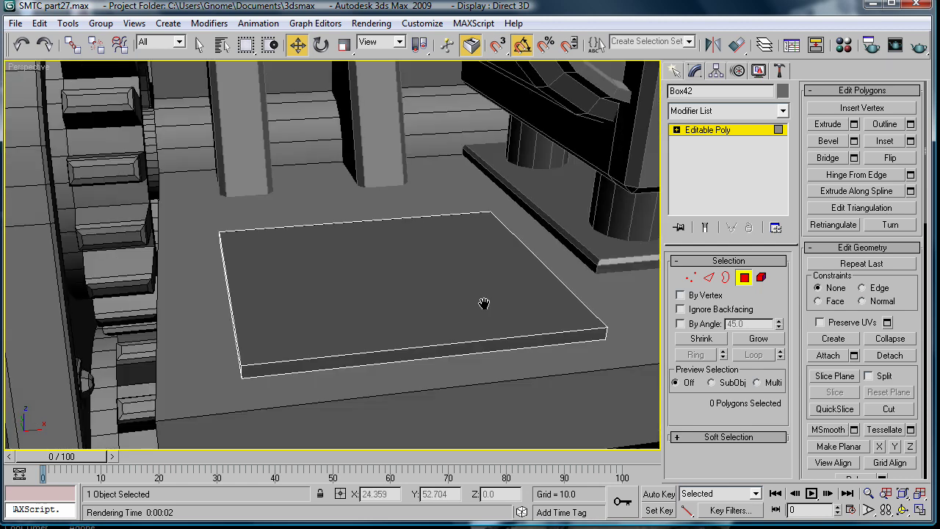
pyautogui.click(708, 279)
pyautogui.click(584, 306)
pyautogui.keyDown('ctrl'); pyautogui.click(230, 308); pyautogui.keyUp('ctrl')
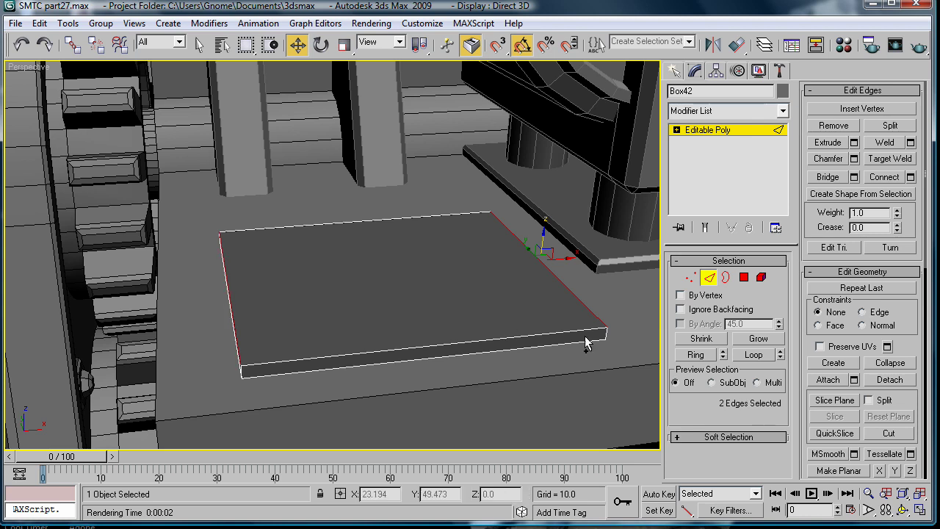
pyautogui.click(910, 177)
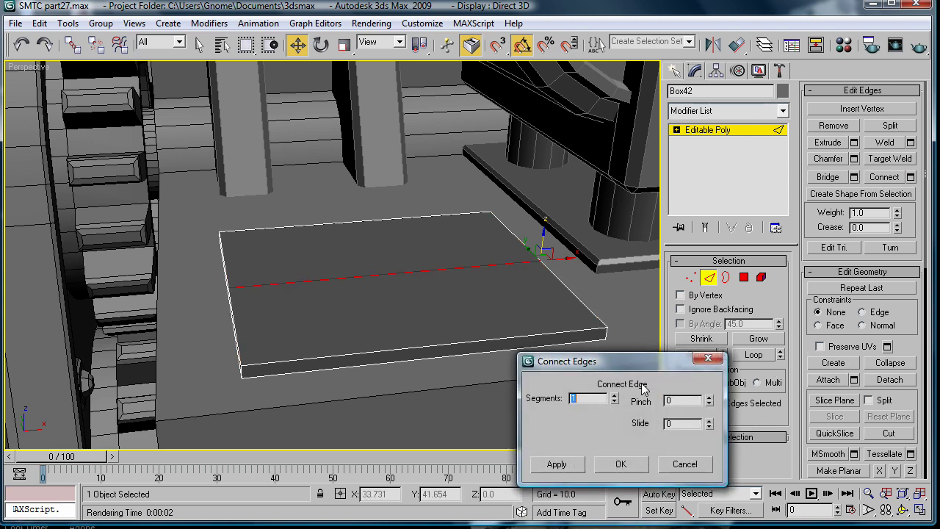
pyautogui.click(614, 396)
pyautogui.moveTo(713, 446); pyautogui.dragTo(732, 500)
pyautogui.moveTo(709, 403); pyautogui.dragTo(721, 520)
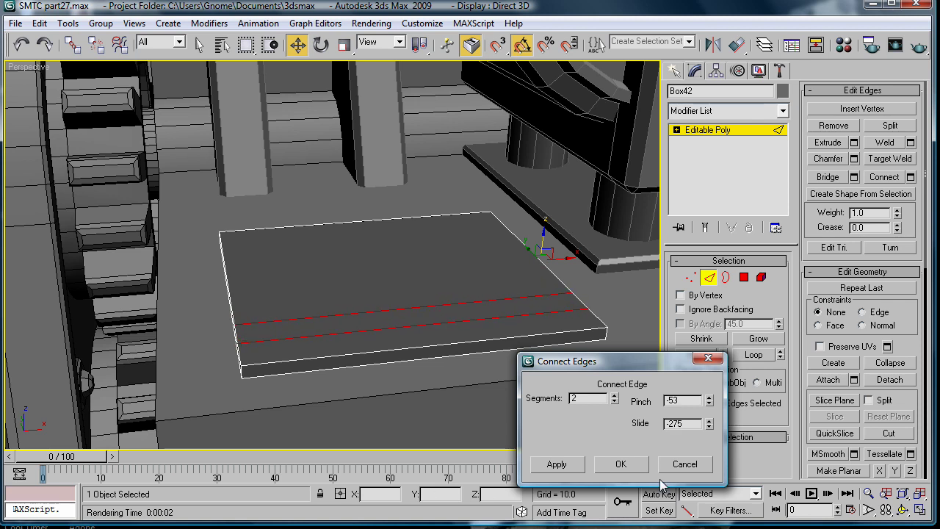
pyautogui.click(621, 463)
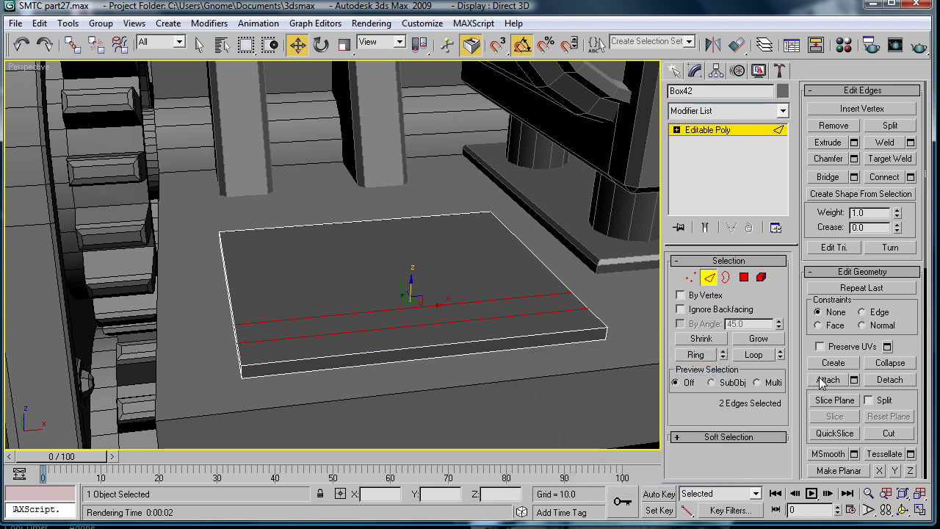
# Step: Connect the two new lengthwise edges with 4 segments, pinch 0 and slide 0
pyautogui.click(910, 177)
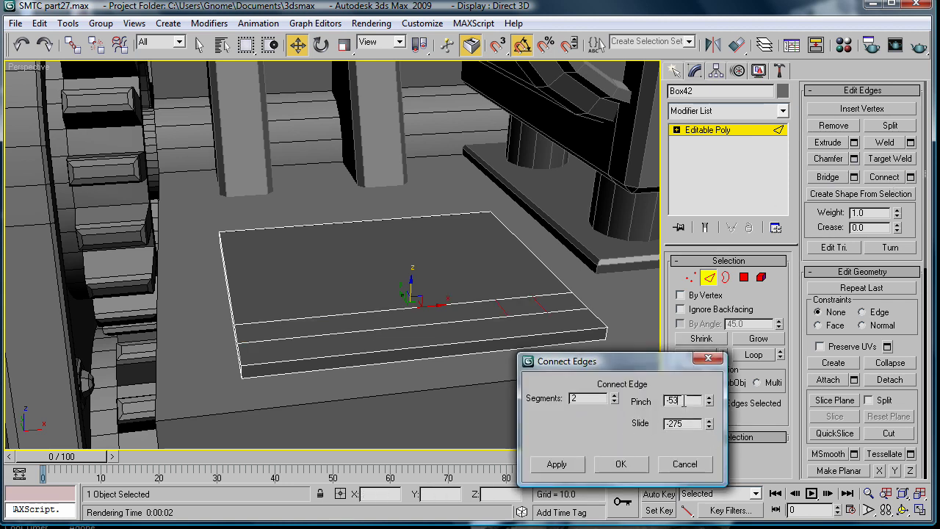
pyautogui.moveTo(683, 400); pyautogui.dragTo(528, 417)
pyautogui.write('0')
pyautogui.press('Tab')
pyautogui.write('0')
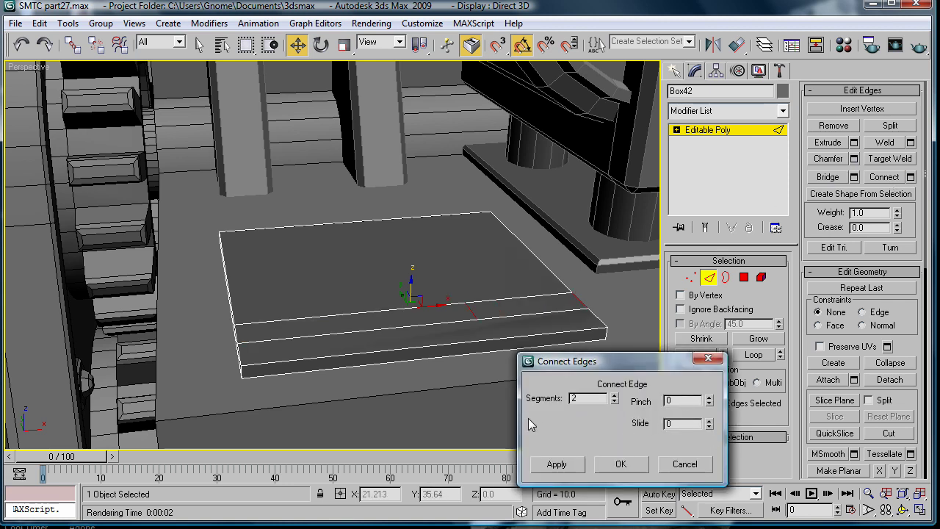
pyautogui.press('Return')
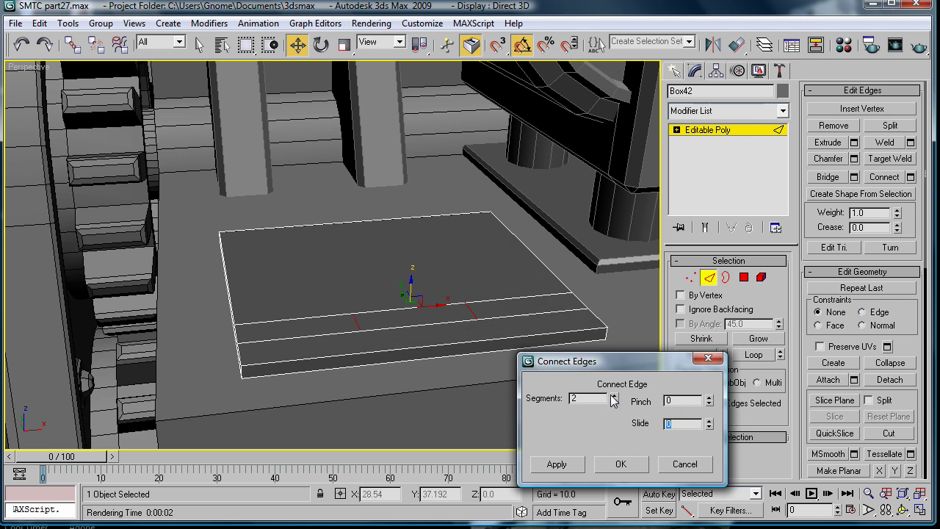
pyautogui.click(617, 463)
# Step: Select the second and fourth polygons of the narrow strip and scale them along X to 29 percent
pyautogui.press('2')
pyautogui.click(466, 315)
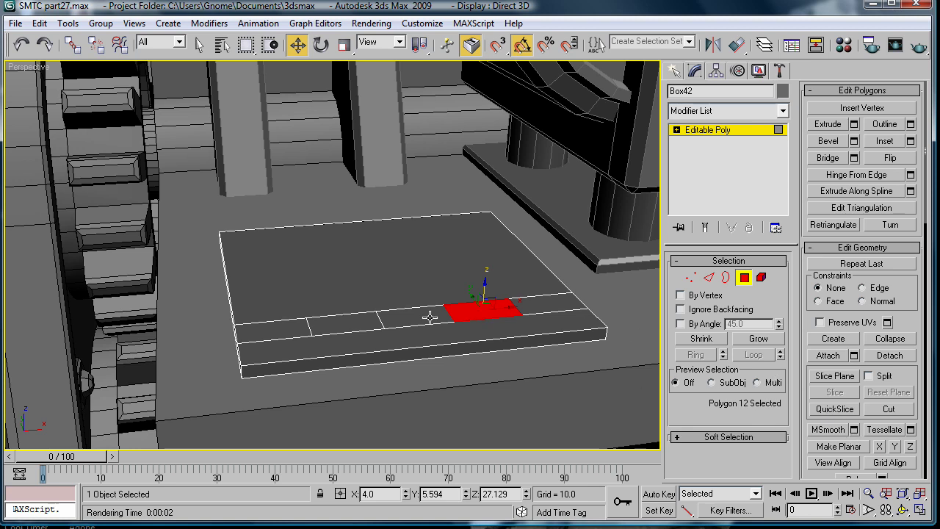
pyautogui.keyDown('ctrl'); pyautogui.click(360, 319); pyautogui.keyUp('ctrl')
pyautogui.press('r')
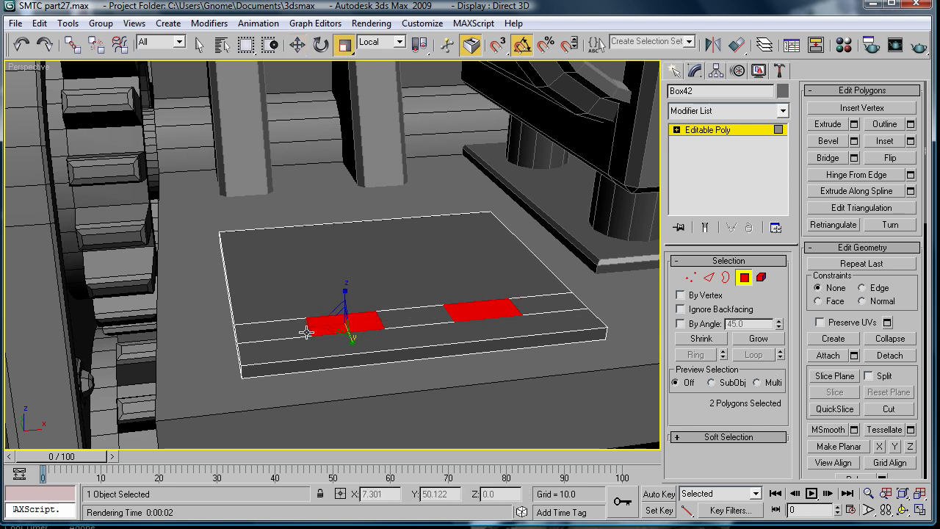
pyautogui.moveTo(313, 332); pyautogui.dragTo(430, 327)
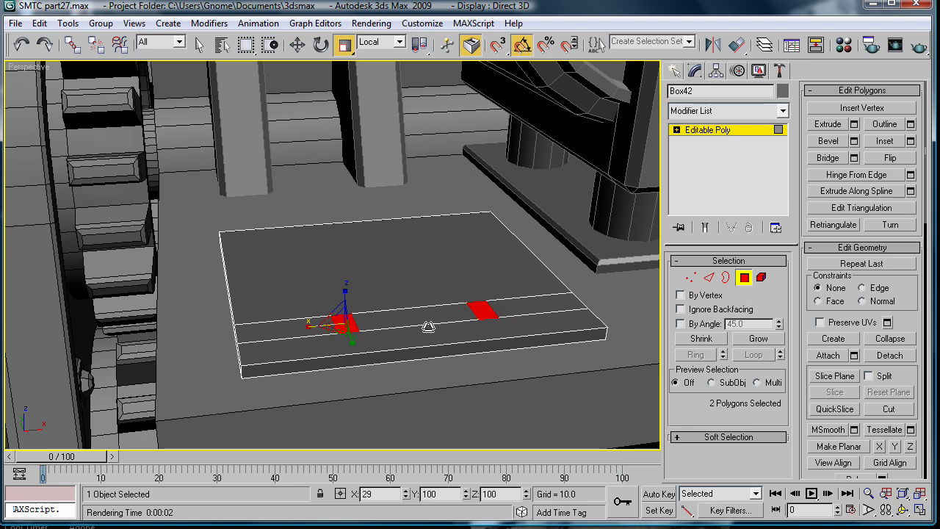
# Step: Extrude the two small polygons upward by 0.6 as a group to form a pair of posts
pyautogui.click(854, 124)
pyautogui.moveTo(699, 431); pyautogui.dragTo(699, 462)
pyautogui.click(623, 449)
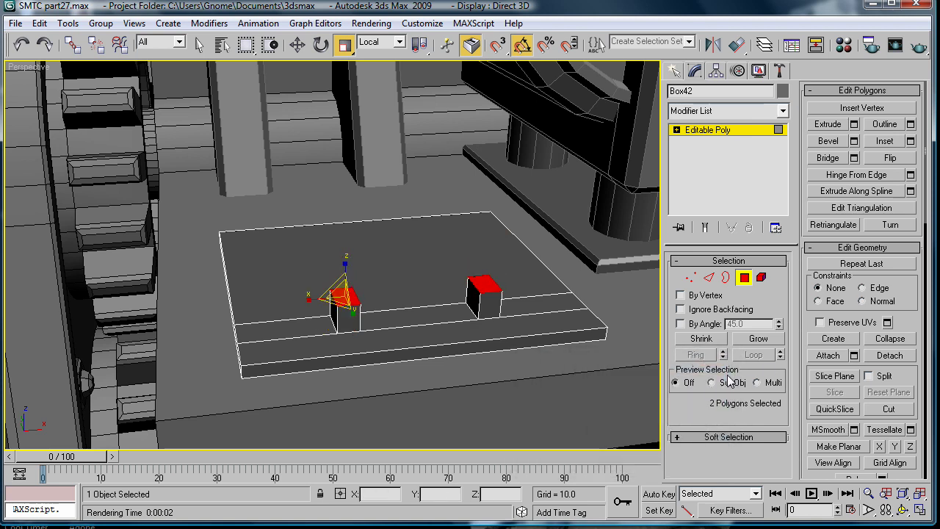
# Step: Hinge the right post's top face 30 degrees in 1 segment about its inner edge, leaning toward the left post
pyautogui.click(483, 285)
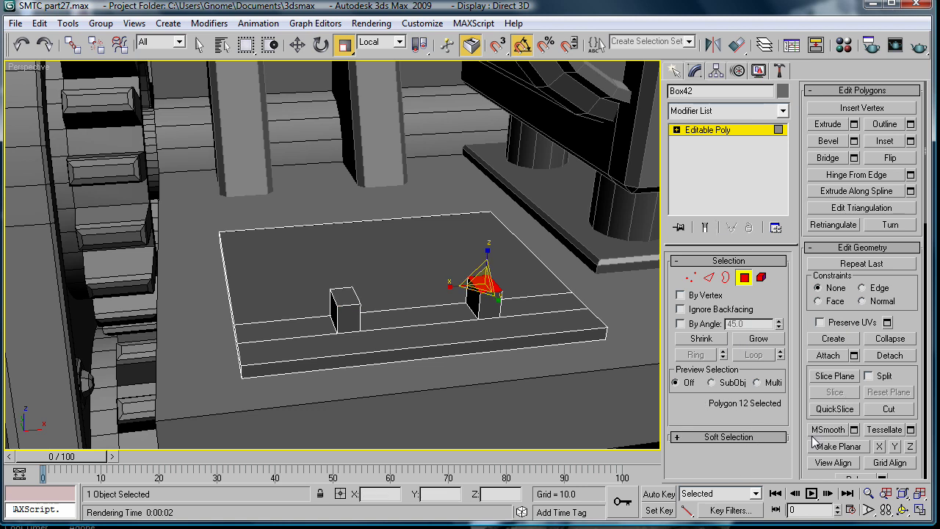
pyautogui.moveTo(807, 470); pyautogui.dragTo(830, 520)
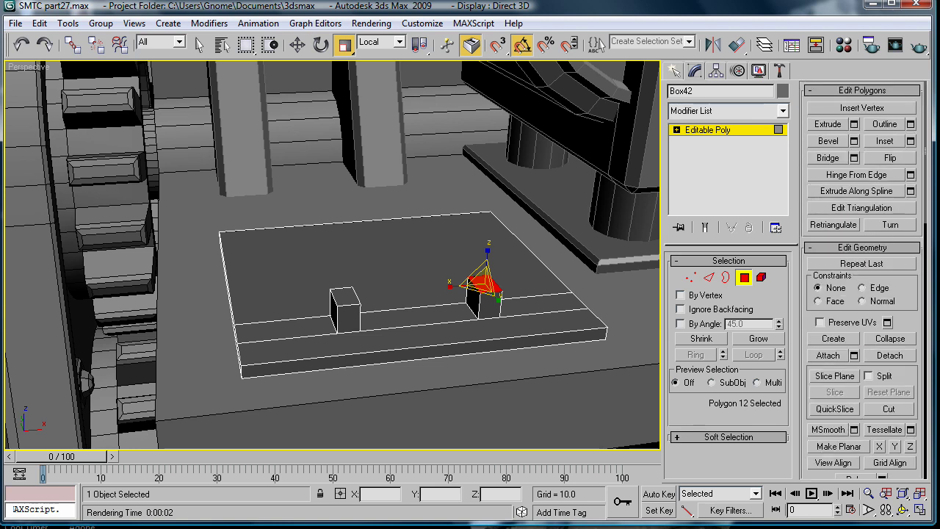
pyautogui.click(909, 174)
pyautogui.click(652, 451)
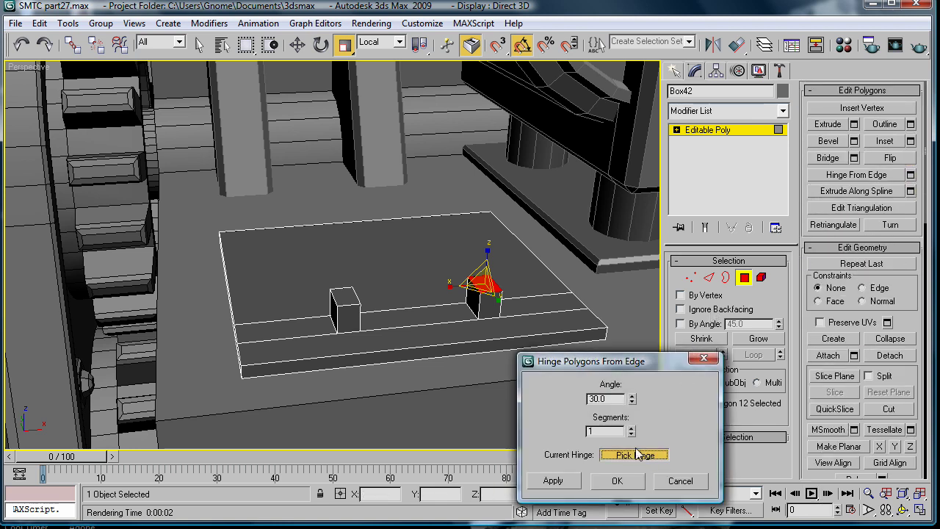
pyautogui.click(465, 276)
pyautogui.click(614, 483)
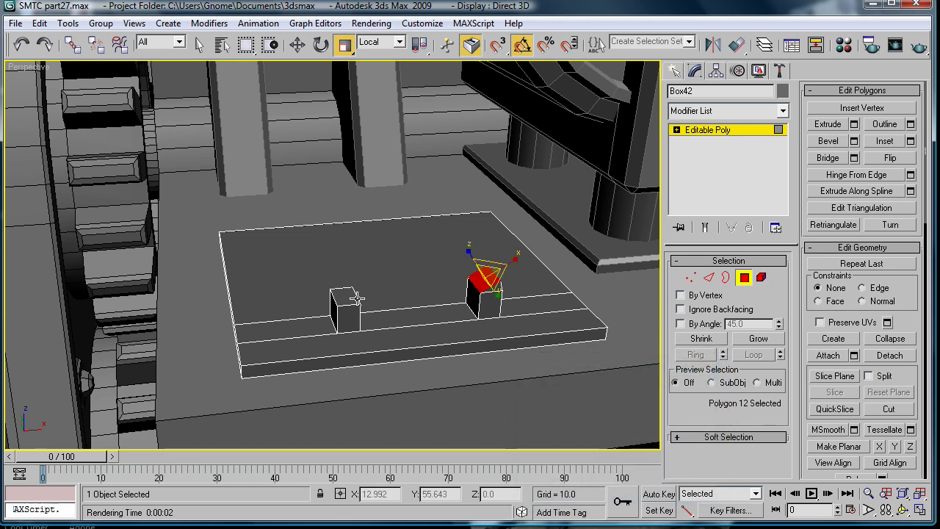
# Step: Hinge the left post's top face 30 degrees in 1 segment about its inner edge, leaning toward the right post
pyautogui.click(345, 297)
pyautogui.click(910, 174)
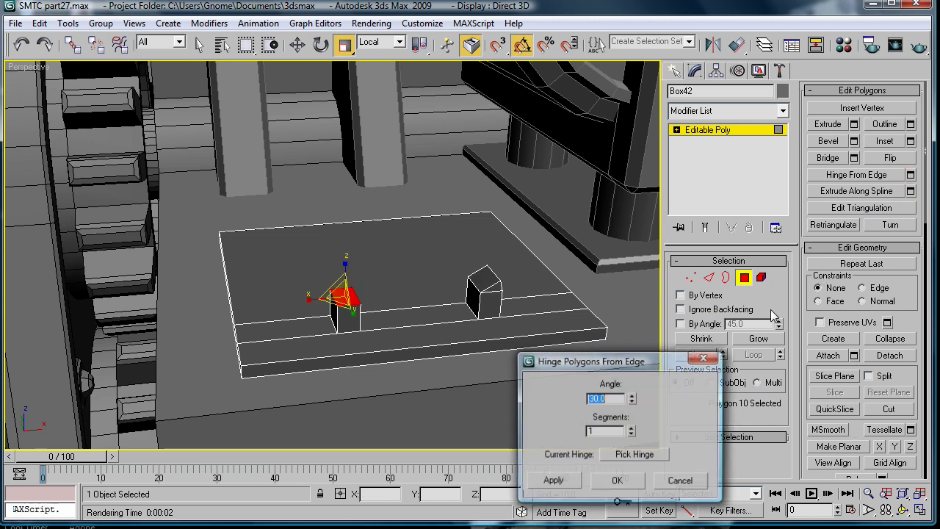
pyautogui.click(634, 454)
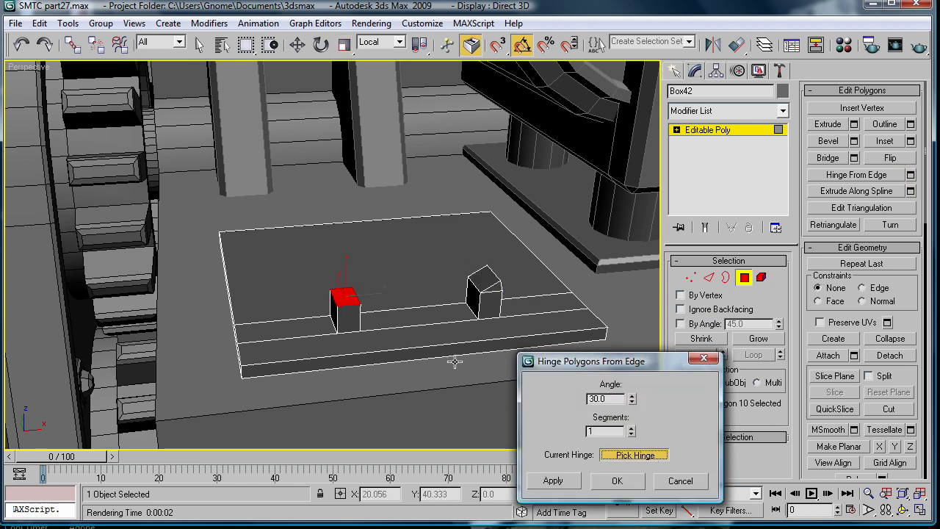
pyautogui.click(348, 296)
pyautogui.click(617, 480)
# Step: Extrude both slanted post faces by 0.6 and bridge them into a closed handle
pyautogui.keyDown('ctrl'); pyautogui.click(484, 281); pyautogui.keyUp('ctrl')
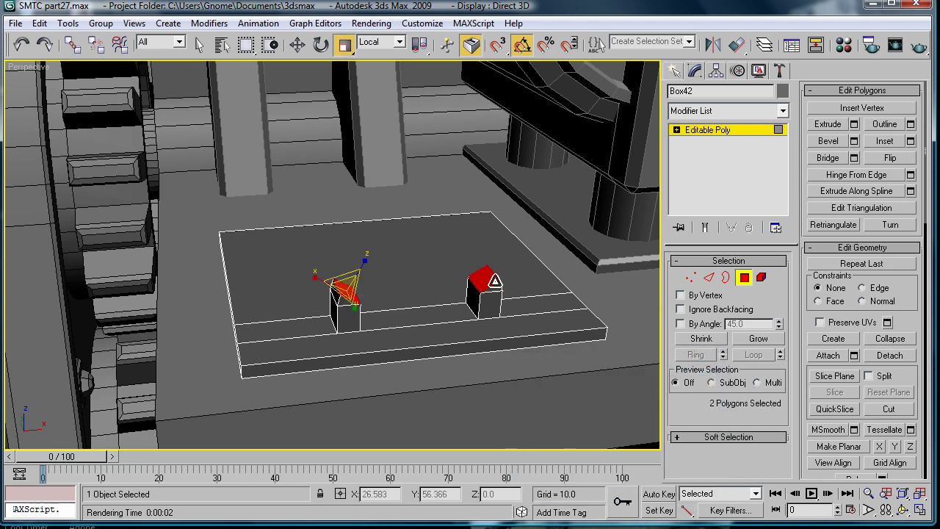
pyautogui.click(854, 124)
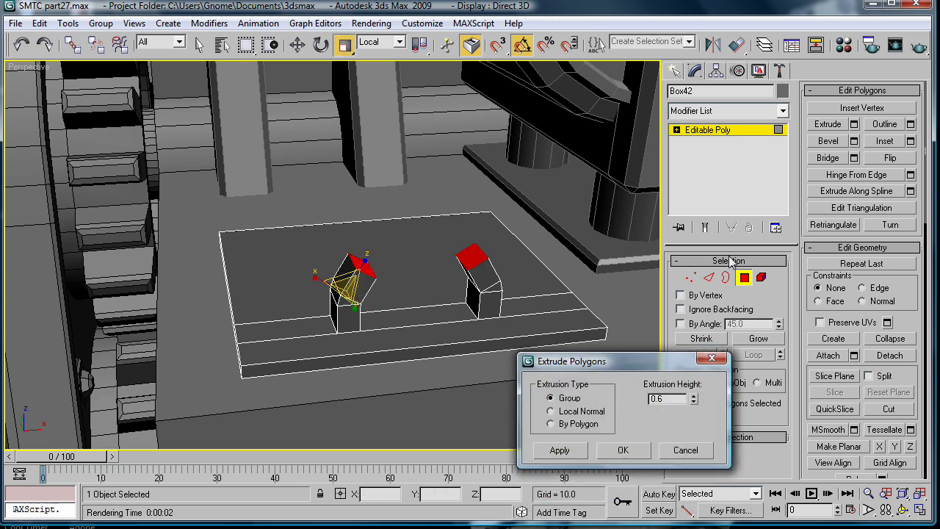
pyautogui.click(623, 450)
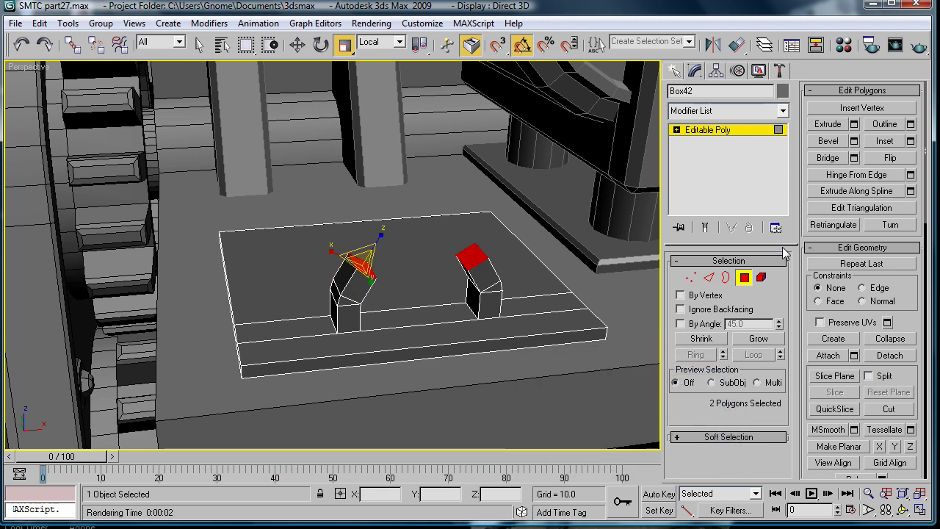
pyautogui.click(827, 159)
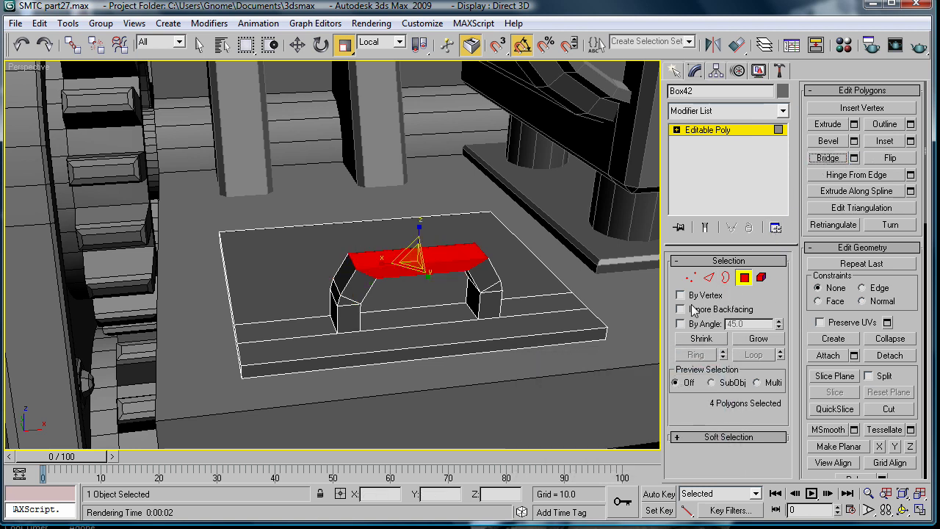
# Step: Select all of the handle's polygons, leaving out the plate face between its two legs
pyautogui.click(758, 339)
pyautogui.click(758, 339)
pyautogui.click(757, 339)
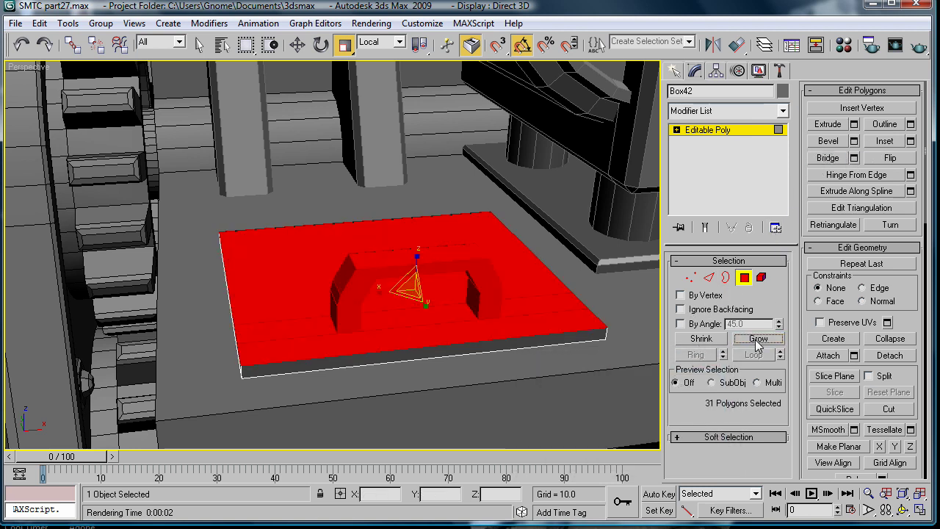
pyautogui.click(700, 338)
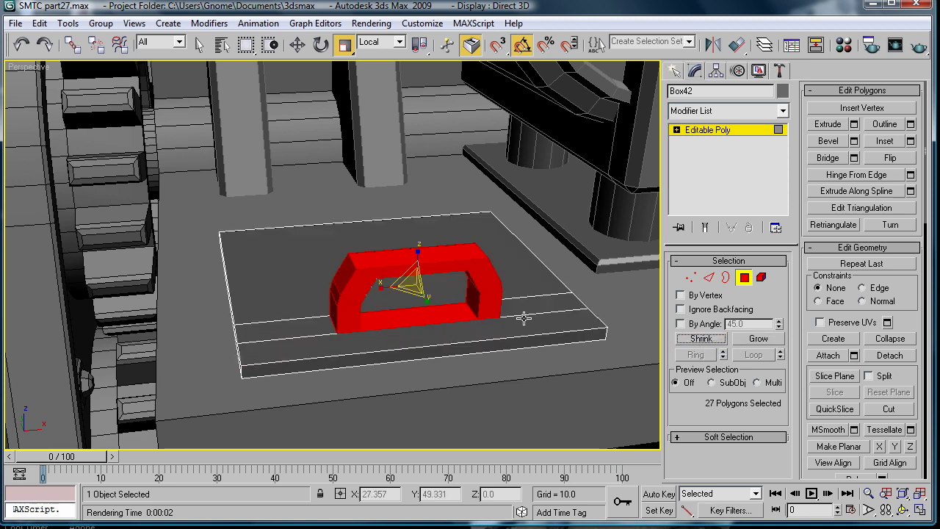
pyautogui.keyDown('alt'); pyautogui.click(443, 313); pyautogui.keyUp('alt')
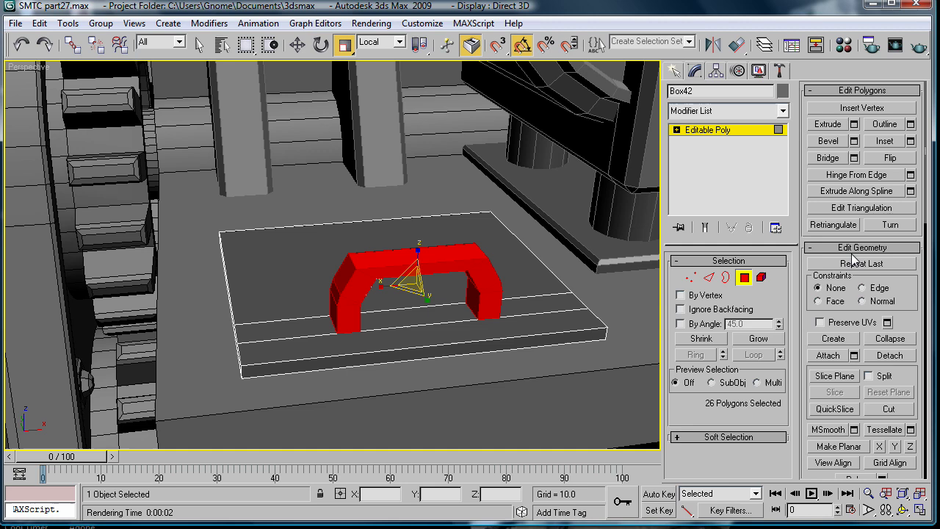
# Step: Try smoothing the selected handle polygons with MSmooth and undo it
pyautogui.click(827, 430)
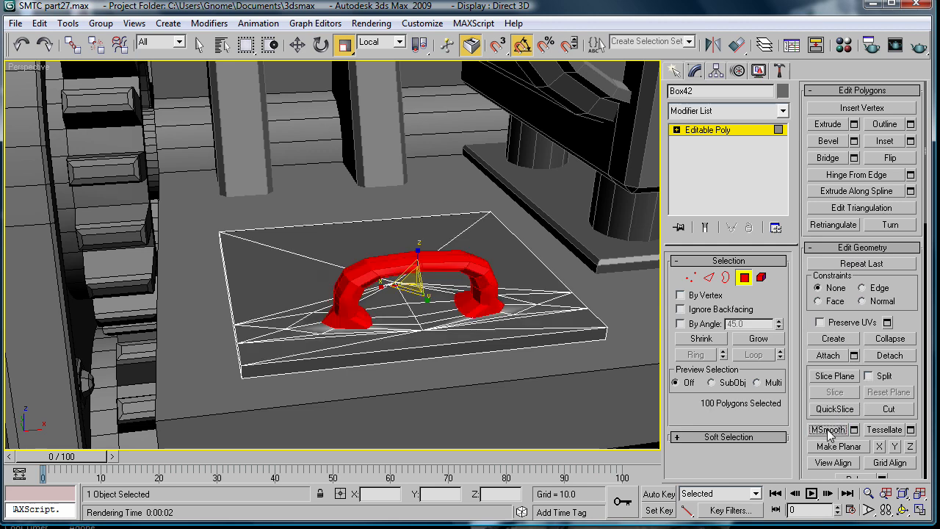
pyautogui.hotkey('ctrl', 'z')
# Step: Convert the handle selection to edges, deselect the edges running across its width, and chamfer the remaining edges by 0.03 with 1 segment
pyautogui.keyDown('alt'); pyautogui.moveTo(535, 280); pyautogui.dragTo(373, 254, button='middle'); pyautogui.keyUp('alt')
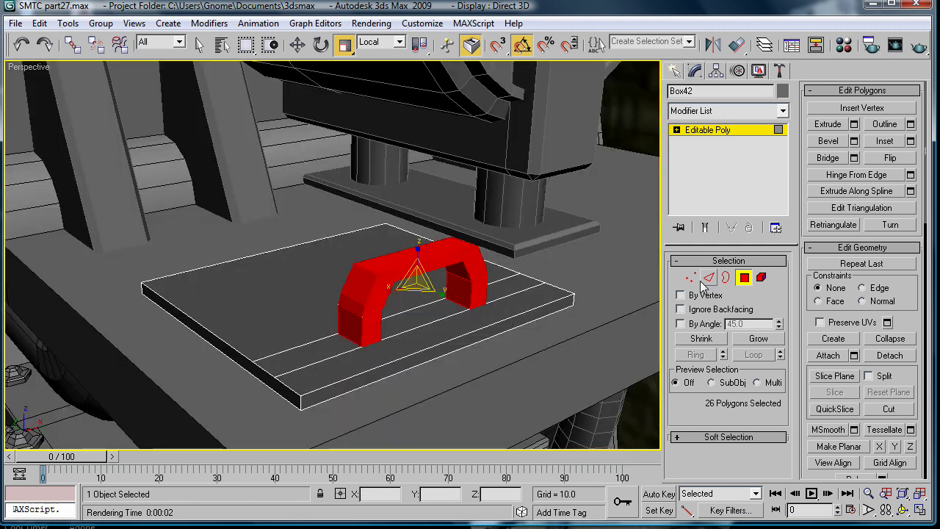
pyautogui.click(708, 278)
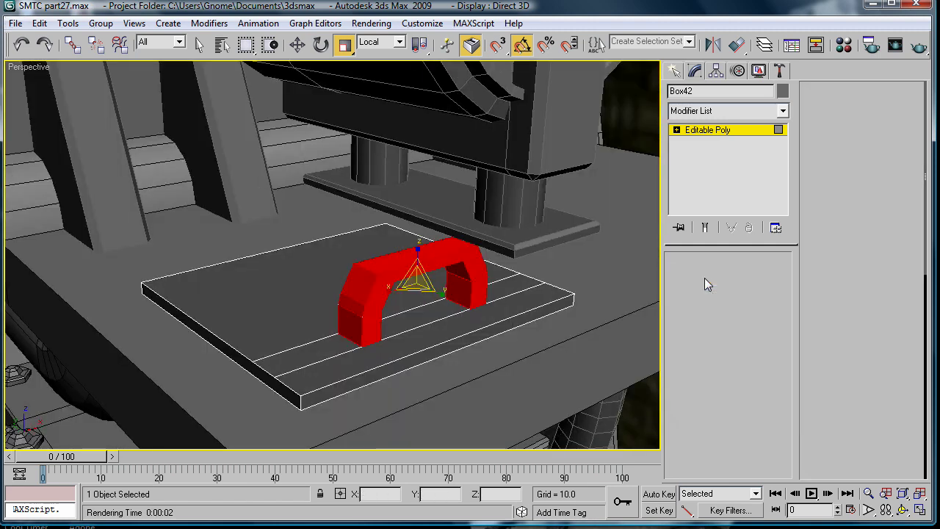
pyautogui.keyDown('alt'); pyautogui.moveTo(547, 270); pyautogui.dragTo(585, 271, button='middle'); pyautogui.keyUp('alt')
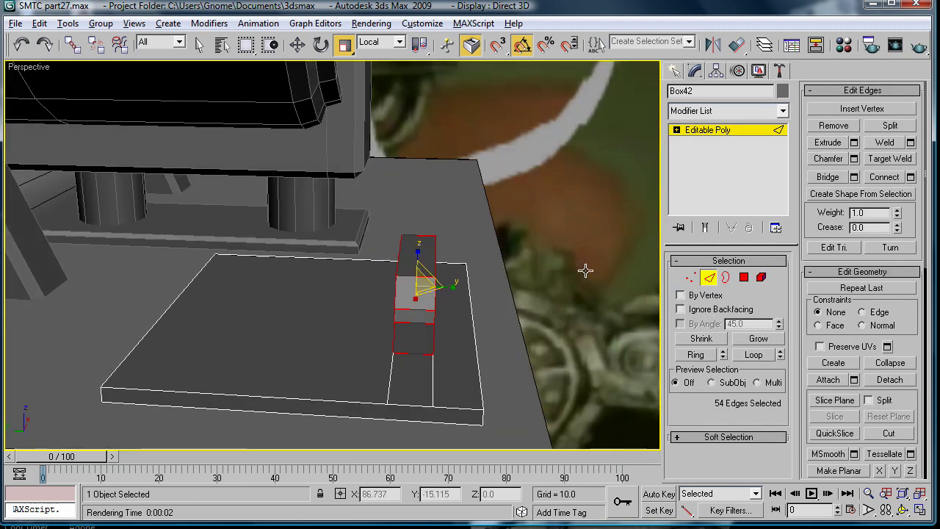
pyautogui.keyDown('alt'); pyautogui.moveTo(429, 239); pyautogui.dragTo(419, 397); pyautogui.keyUp('alt')
pyautogui.keyDown('alt'); pyautogui.moveTo(476, 338); pyautogui.dragTo(307, 339, button='middle'); pyautogui.keyUp('alt')
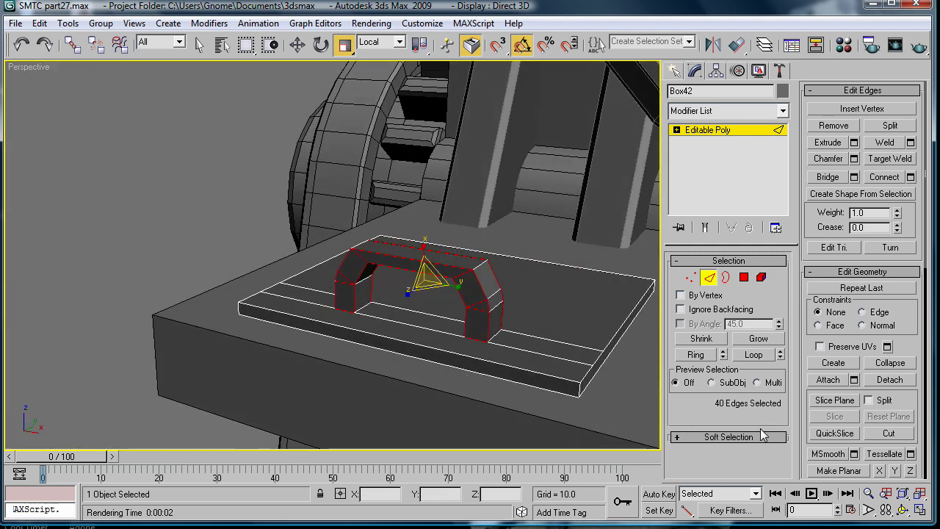
pyautogui.click(853, 158)
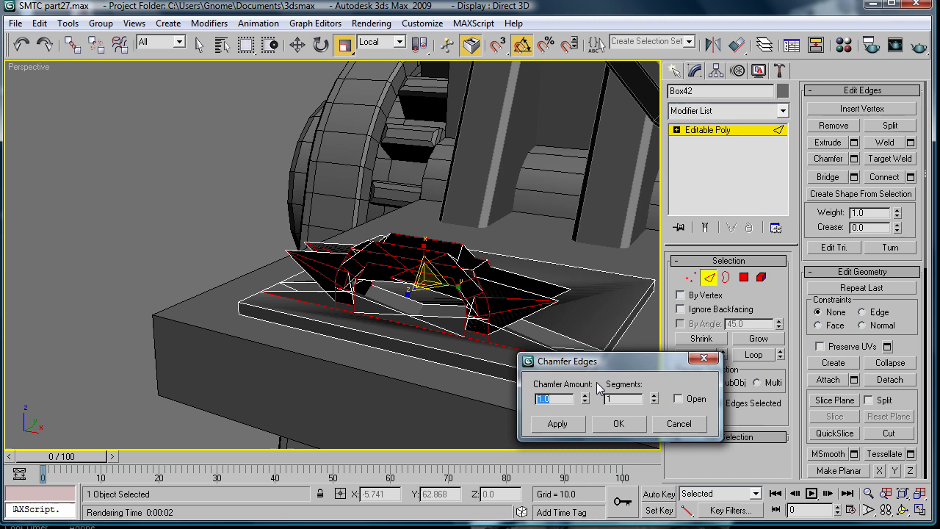
pyautogui.moveTo(585, 399); pyautogui.dragTo(586, 466)
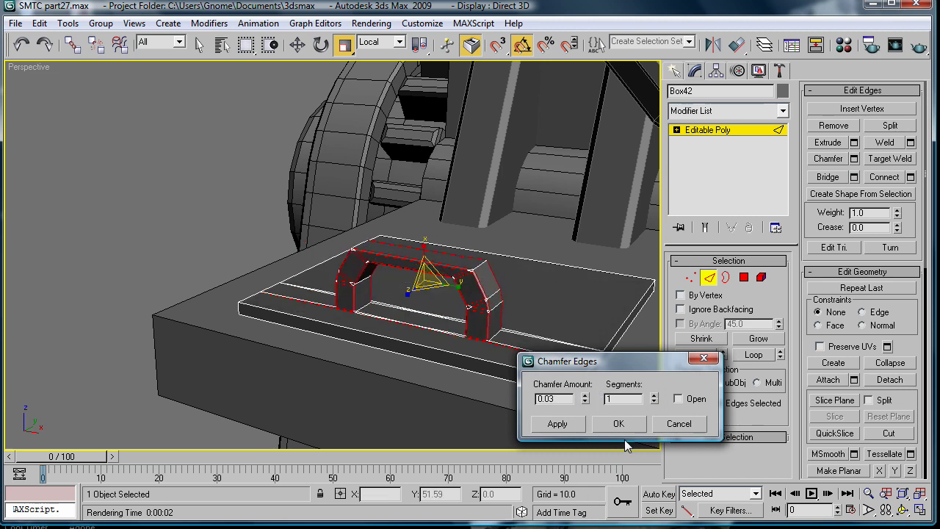